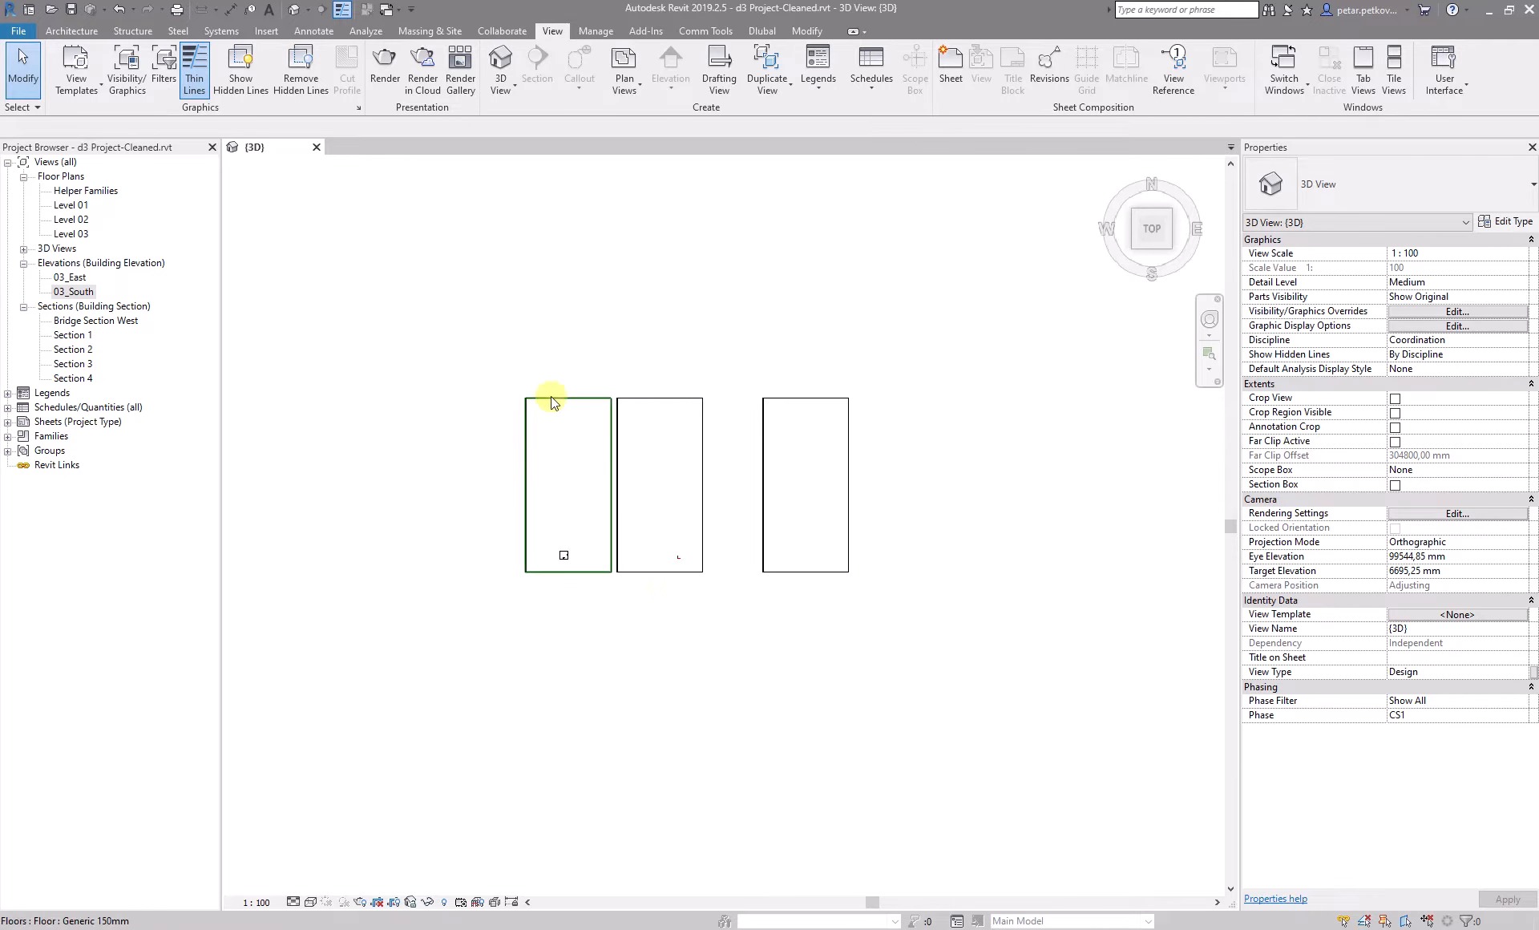
- Open the 03_South elevation and examine the Helper Families level between Level 01 and Level 02 and the dimensioned clearance between the slabs
double_click(74, 293)
scroll(387, 585, "up", 3)
middle_click_drag(909, 652, 366, 613)
scroll(790, 545, "up", 3)
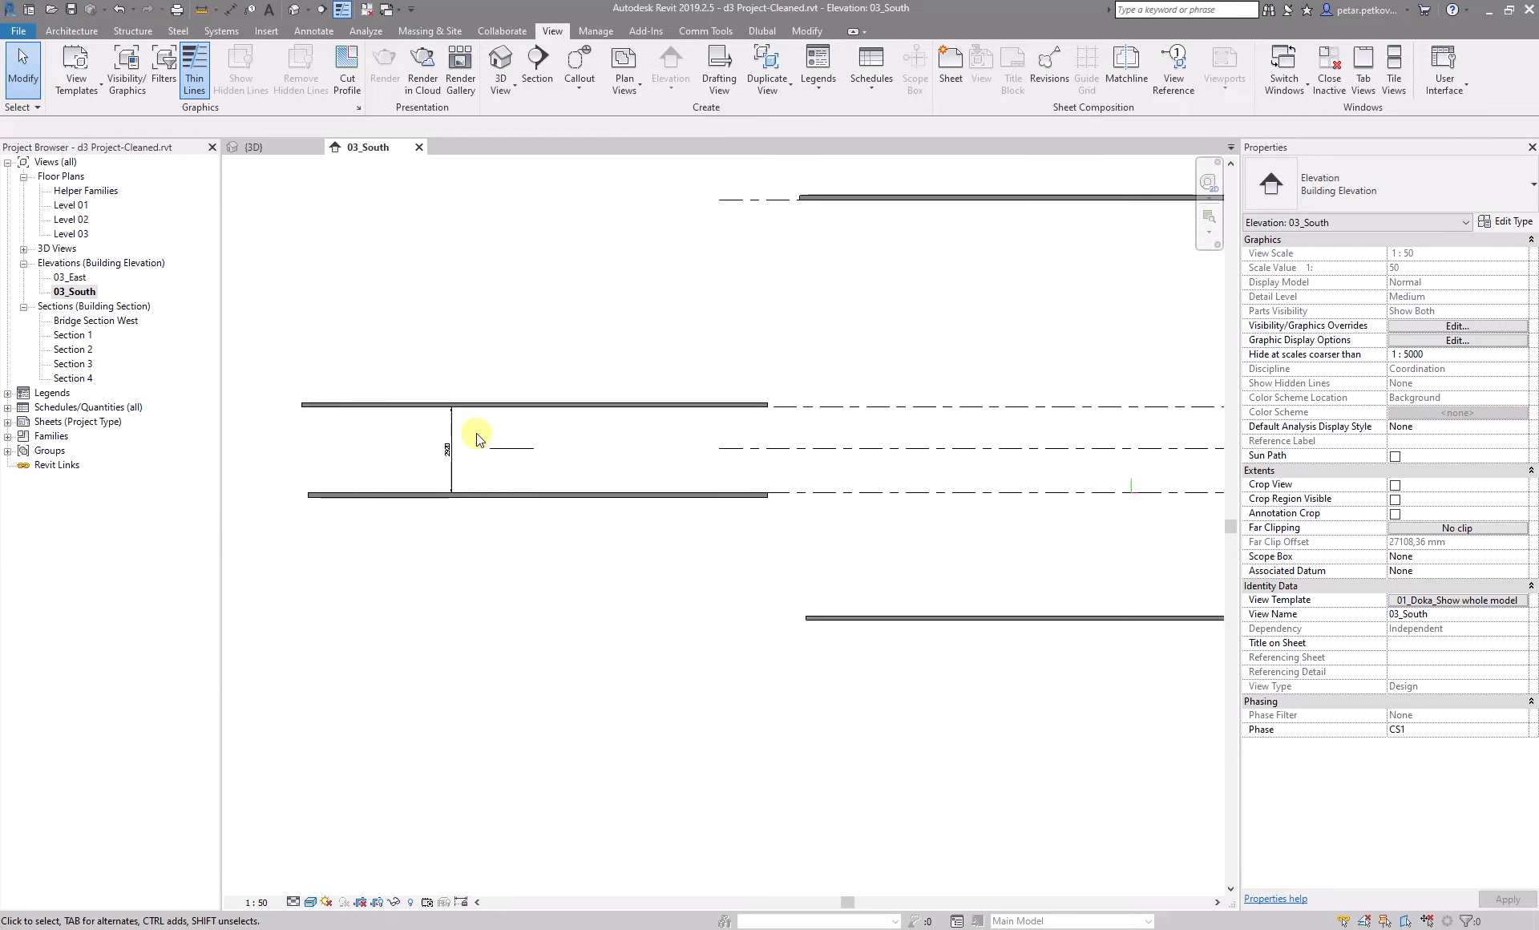
scroll(629, 501, "down", 5)
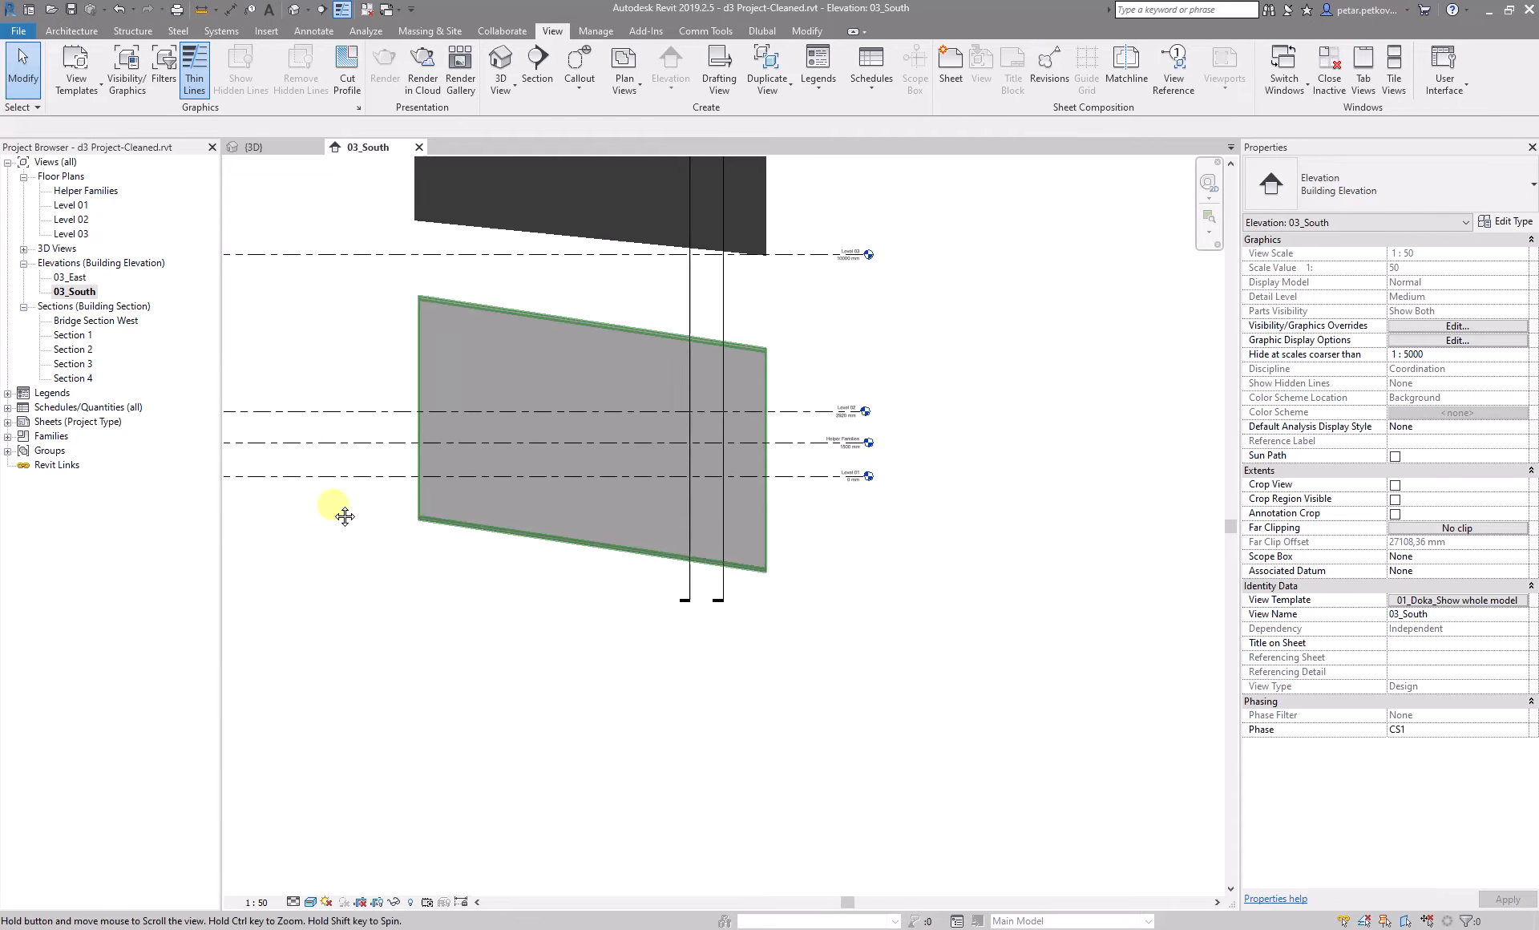
scroll(628, 488, "up", 2)
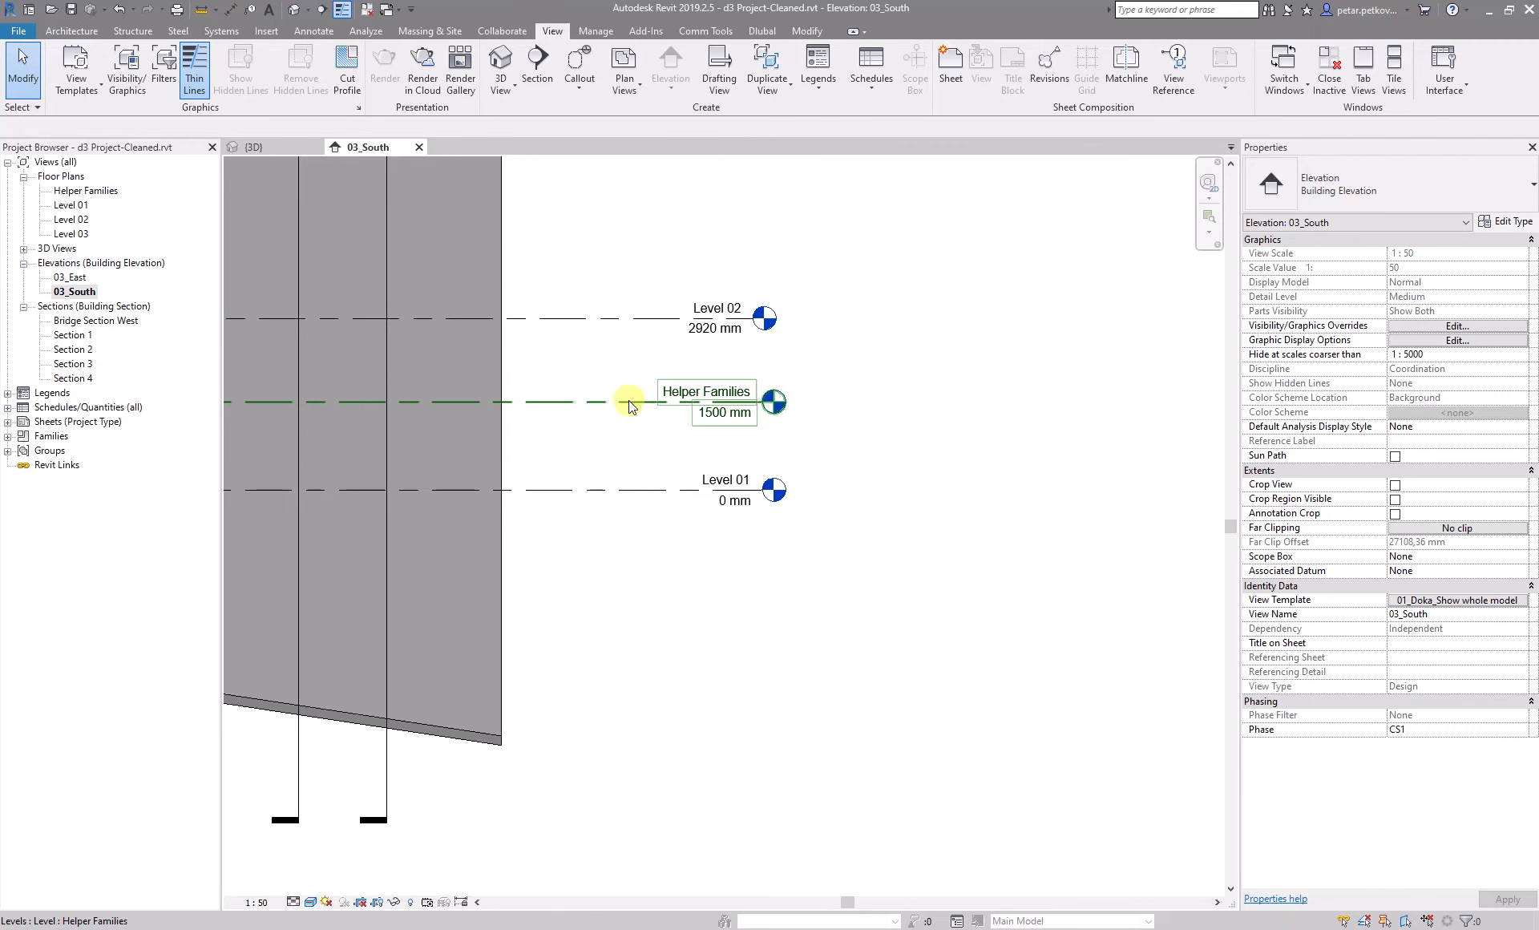
scroll(672, 439, "down", 1)
scroll(672, 439, "down", 3)
middle_click_drag(671, 439, 1058, 473)
middle_click_drag(318, 481, 715, 497)
middle_click_drag(416, 451, 653, 463)
scroll(396, 470, "up", 2)
scroll(447, 468, "up", 1)
middle_click_drag(520, 460, 791, 490)
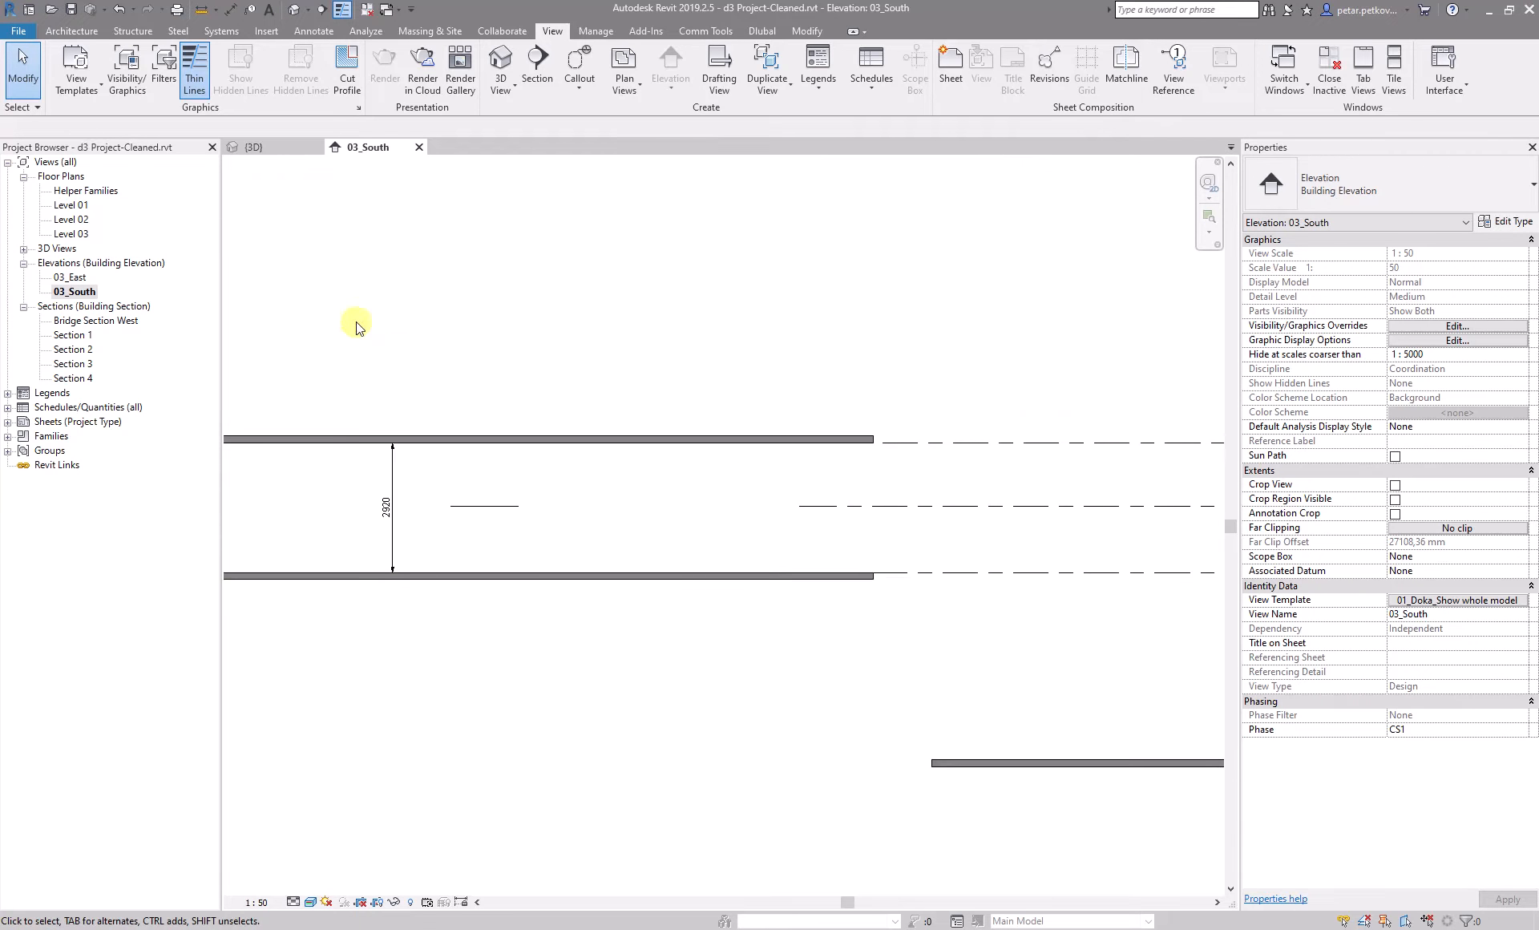
scroll(358, 502, "up", 2)
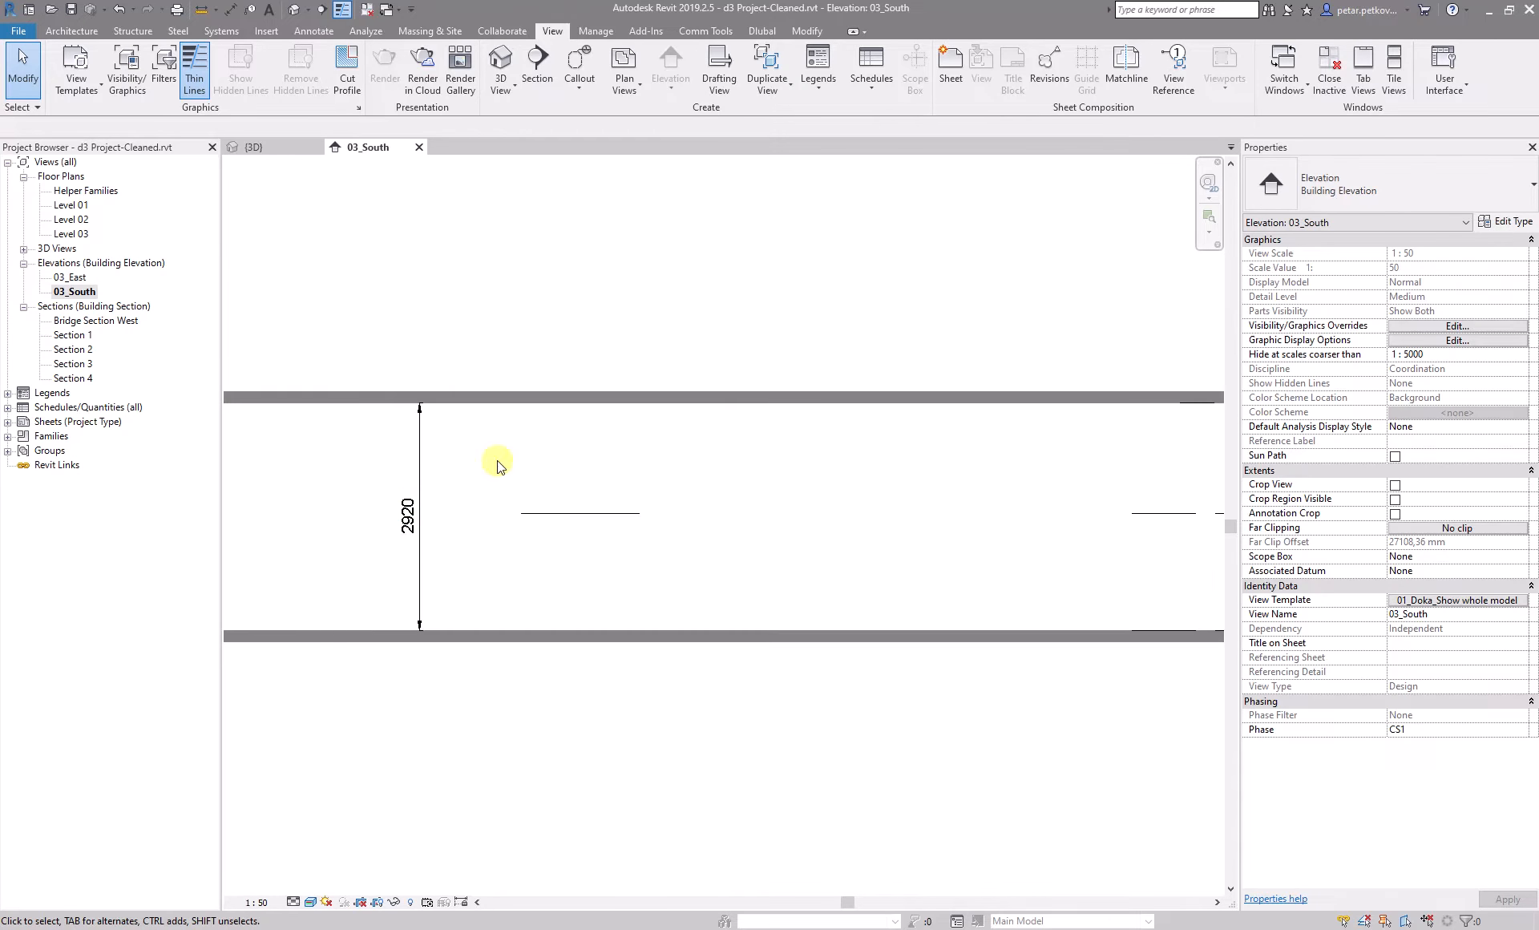
scroll(360, 489, "up", 2)
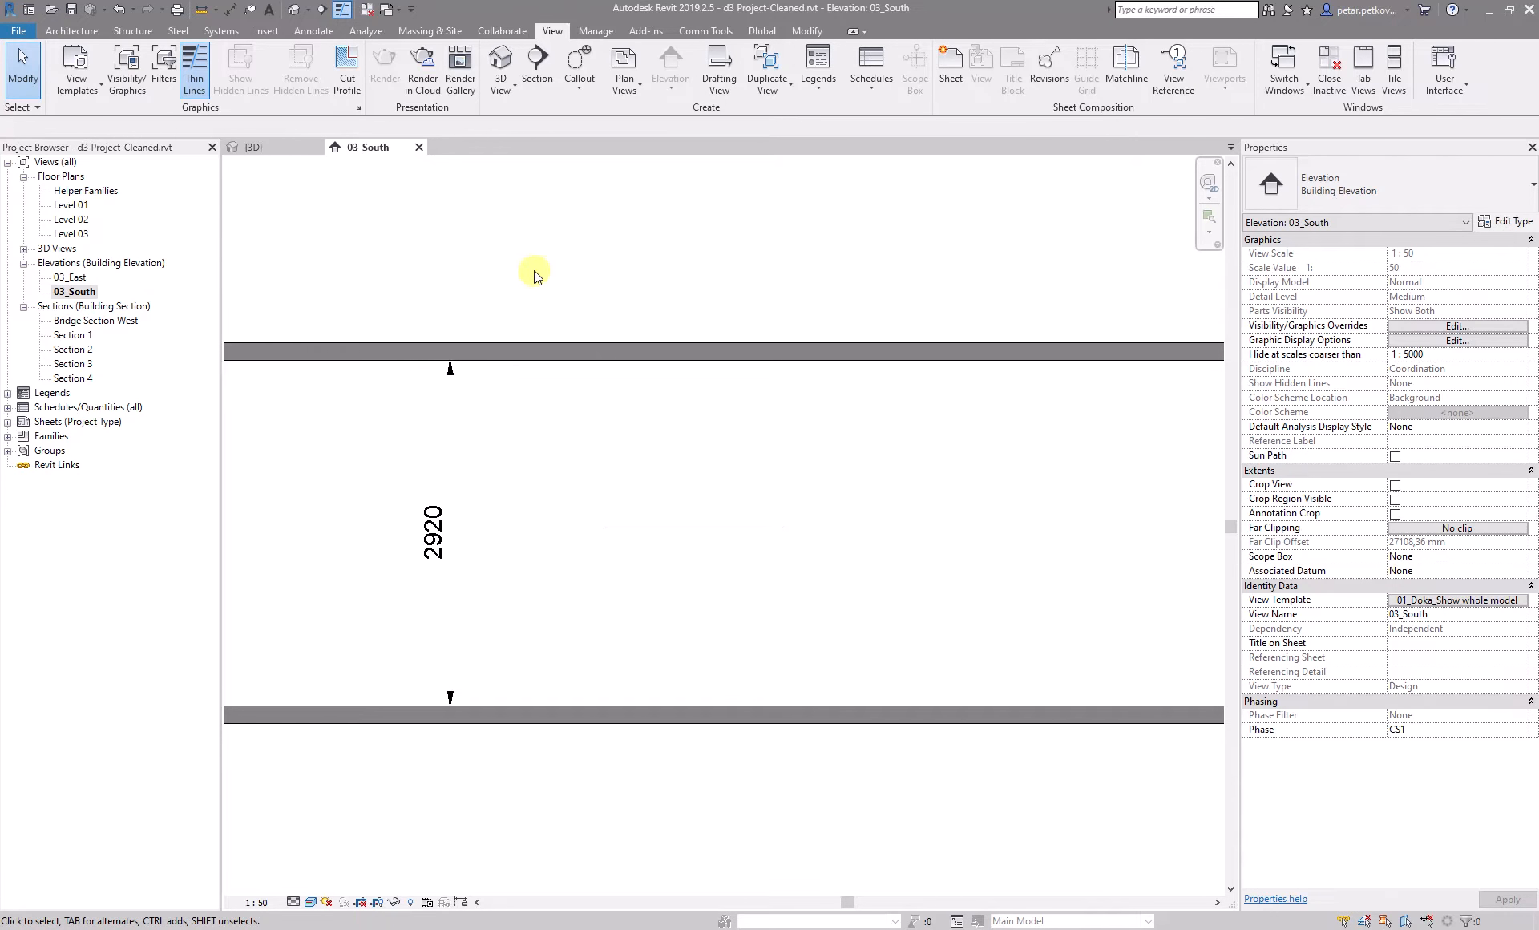
- Set the work plane to Level : Helper Families and open the {3D} view for it
left_click(72, 31)
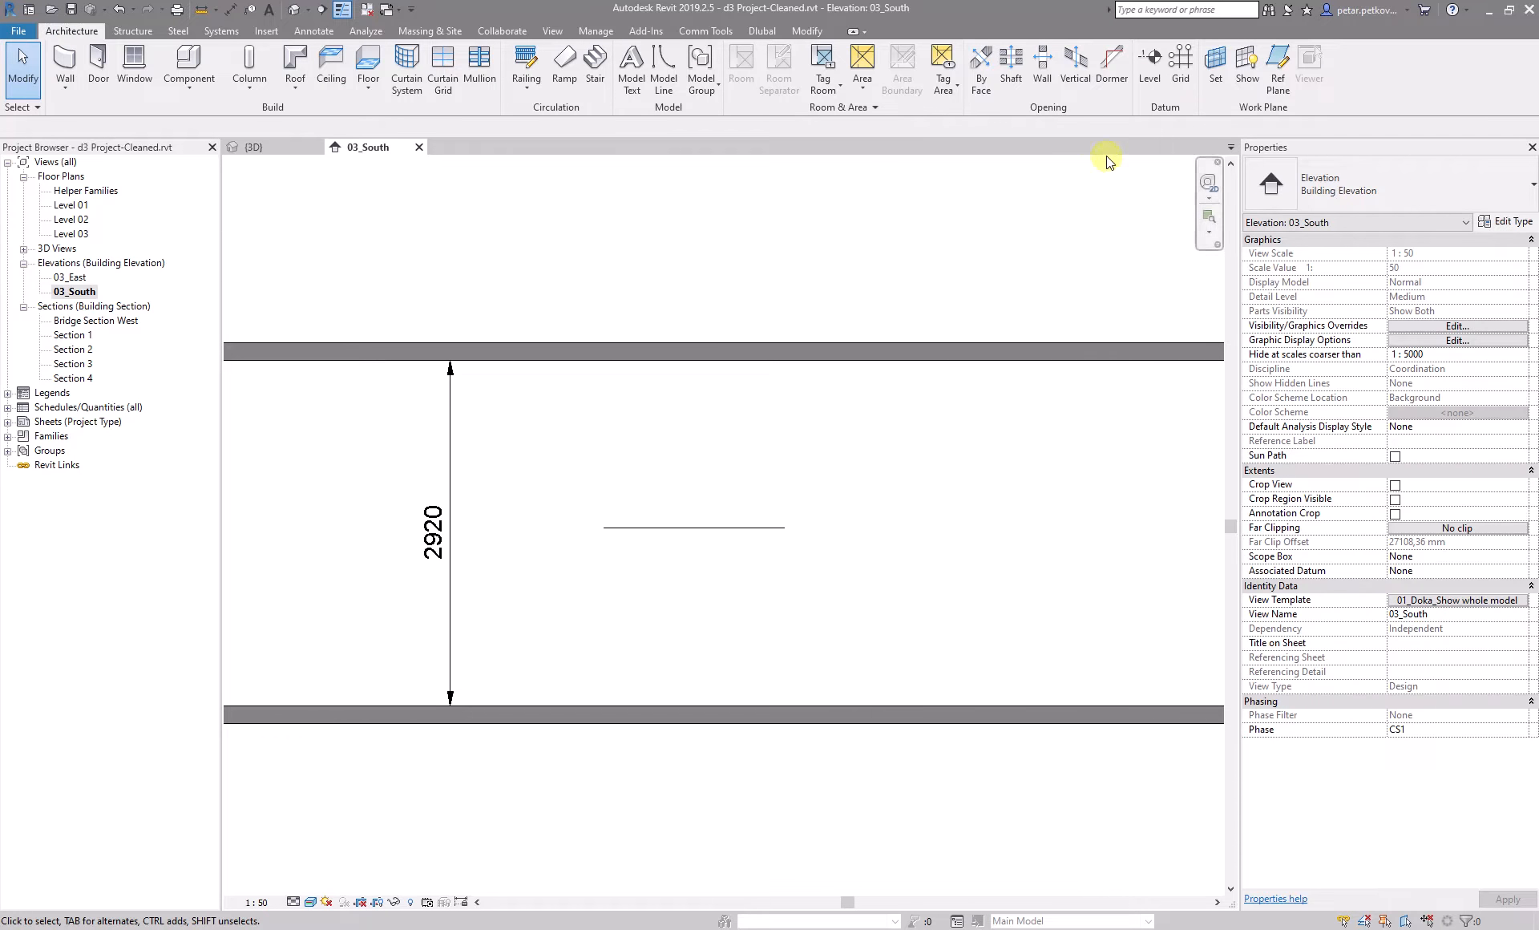
left_click(1218, 70)
left_click(267, 301)
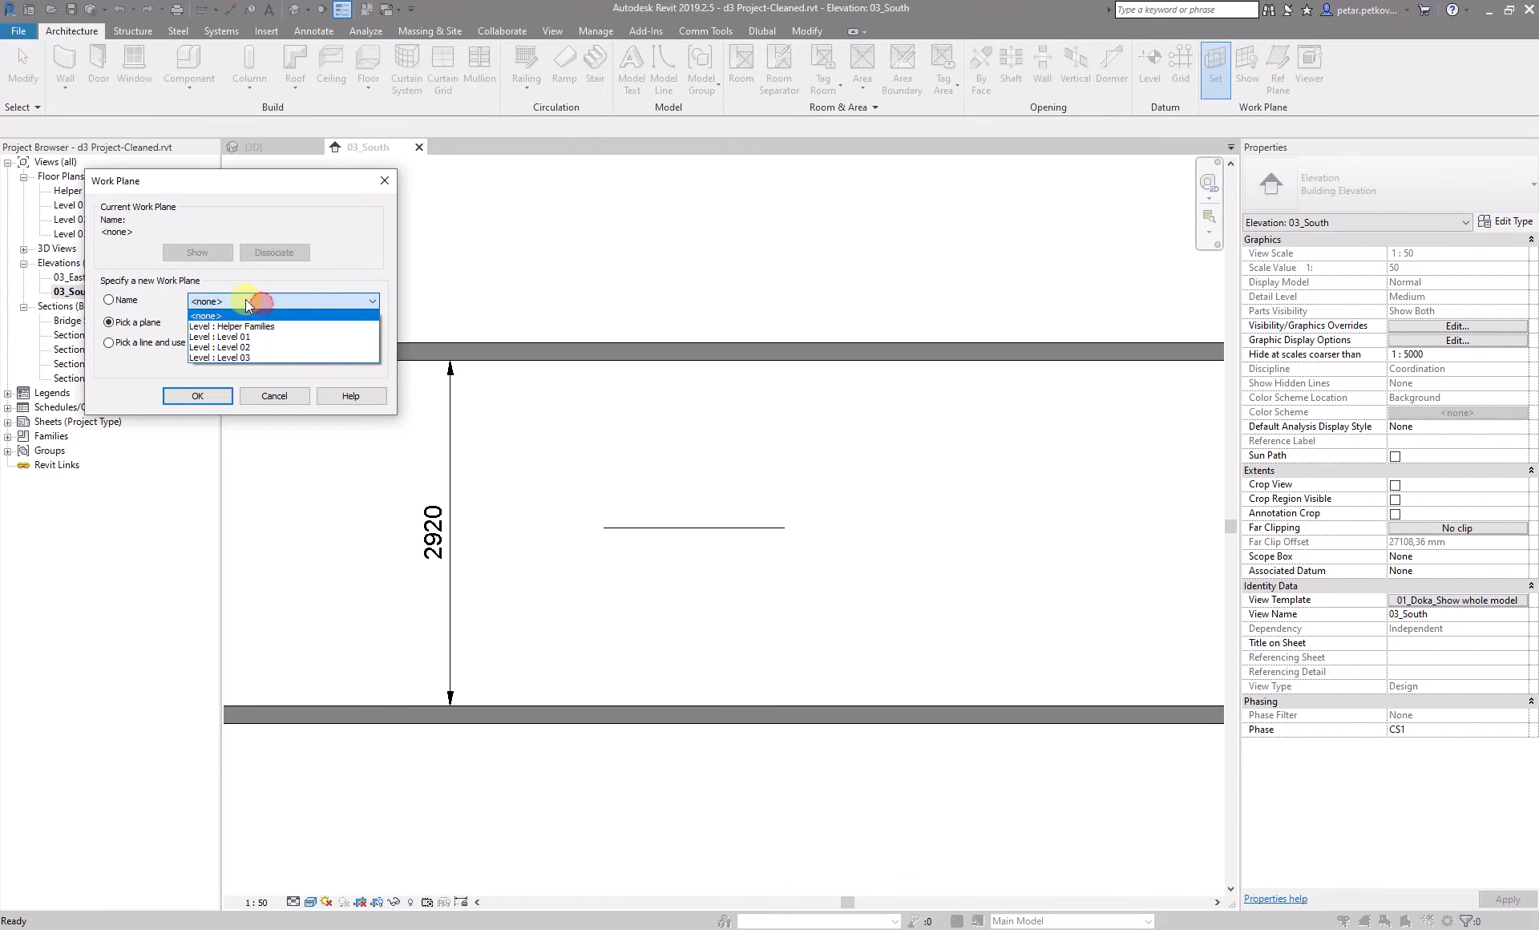
left_click(284, 327)
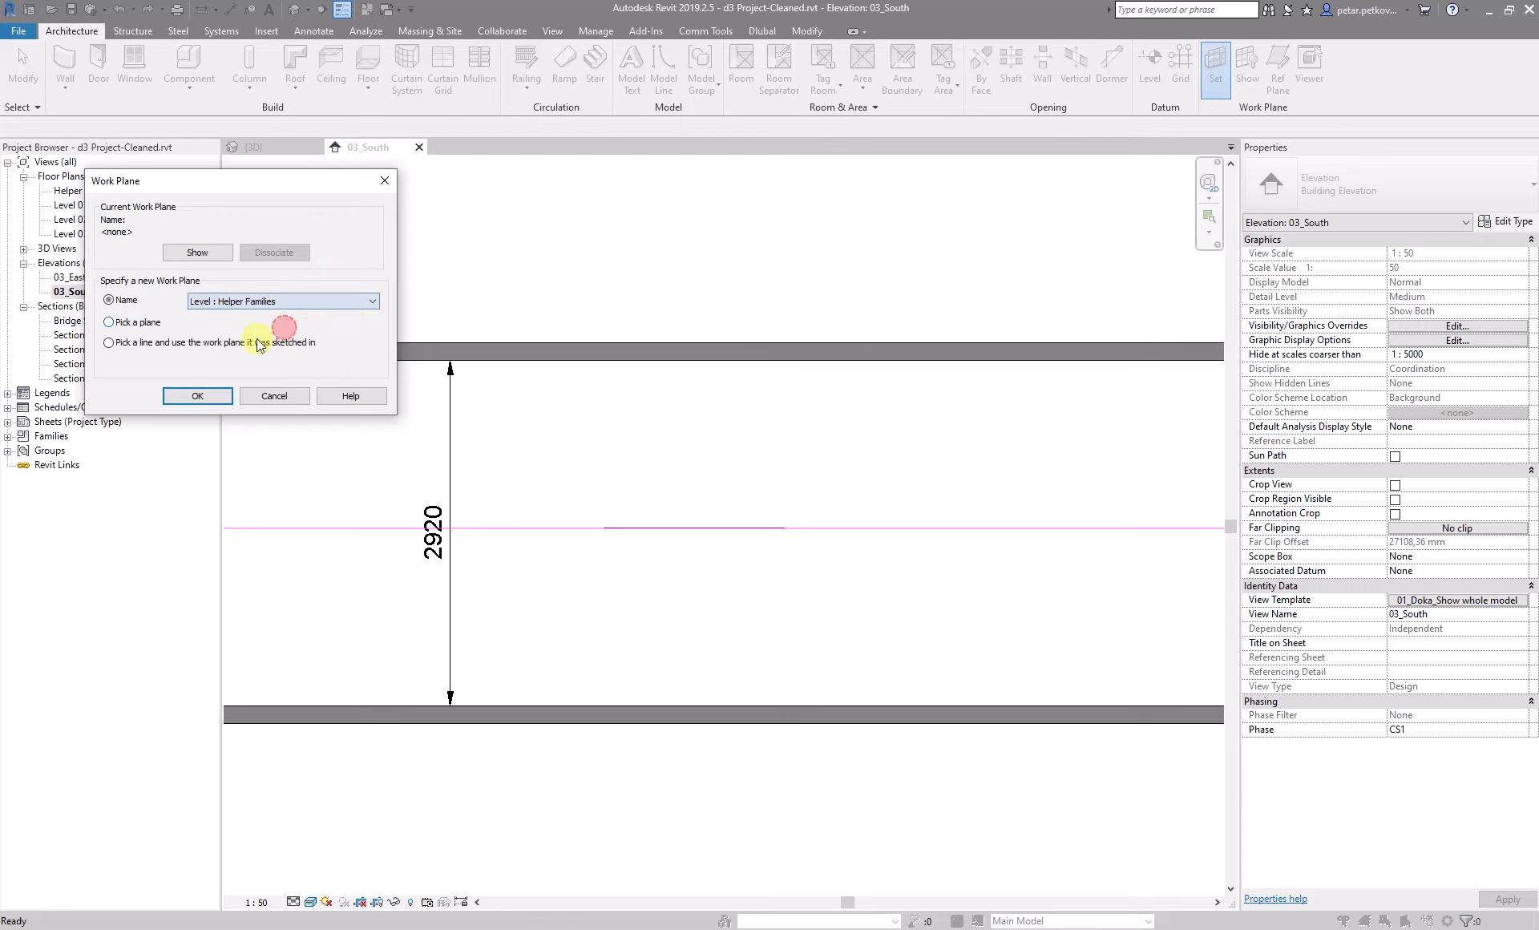
left_click(197, 396)
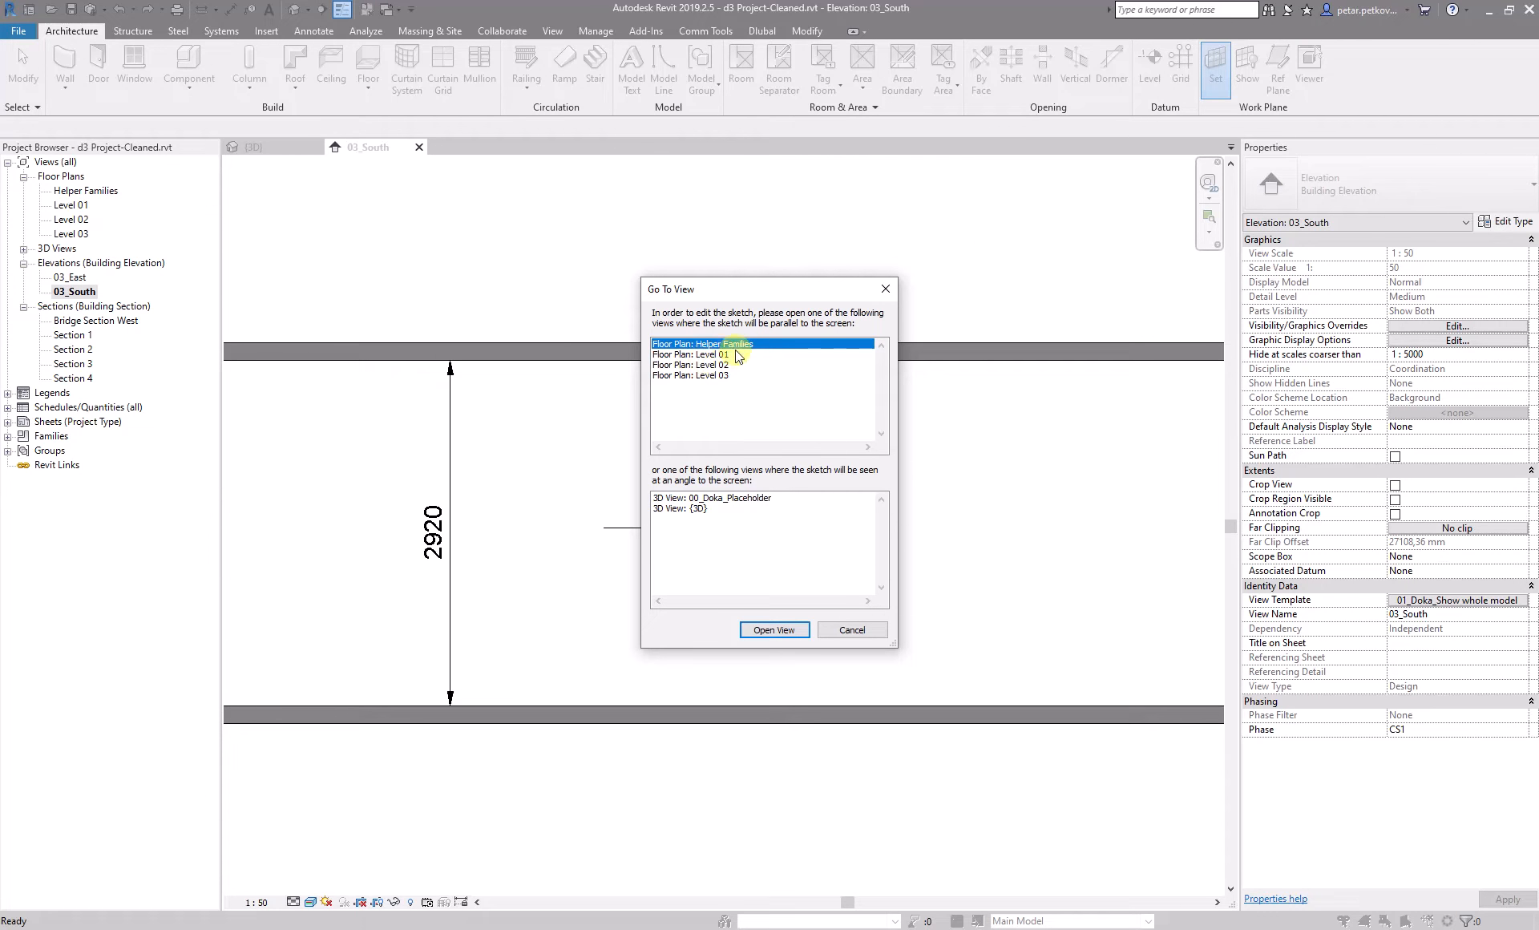
left_click(694, 509)
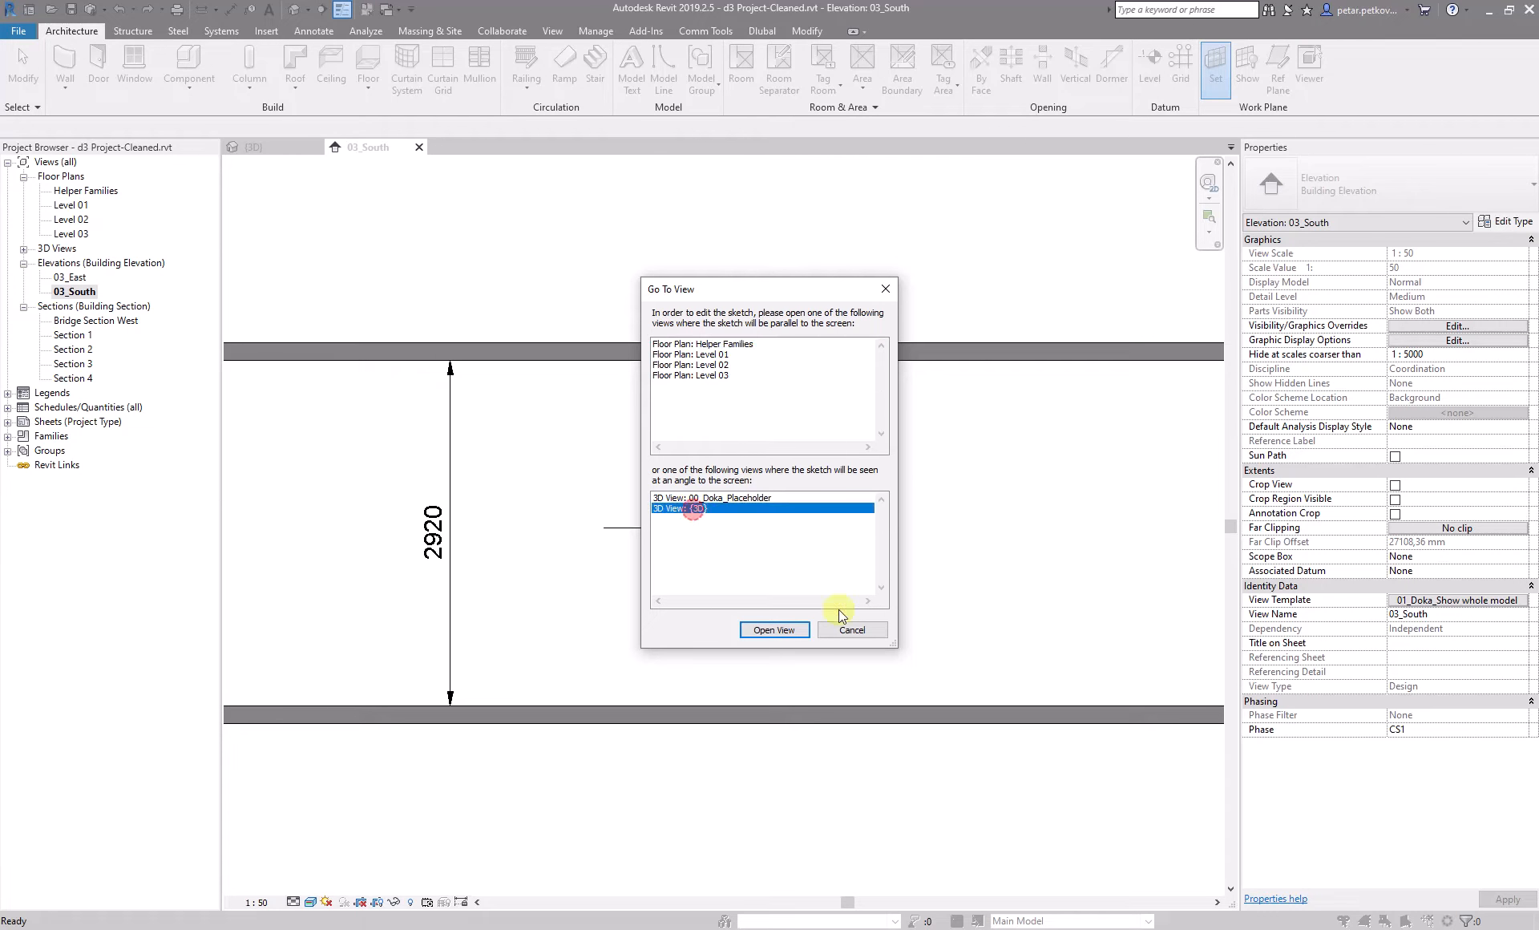
left_click(774, 629)
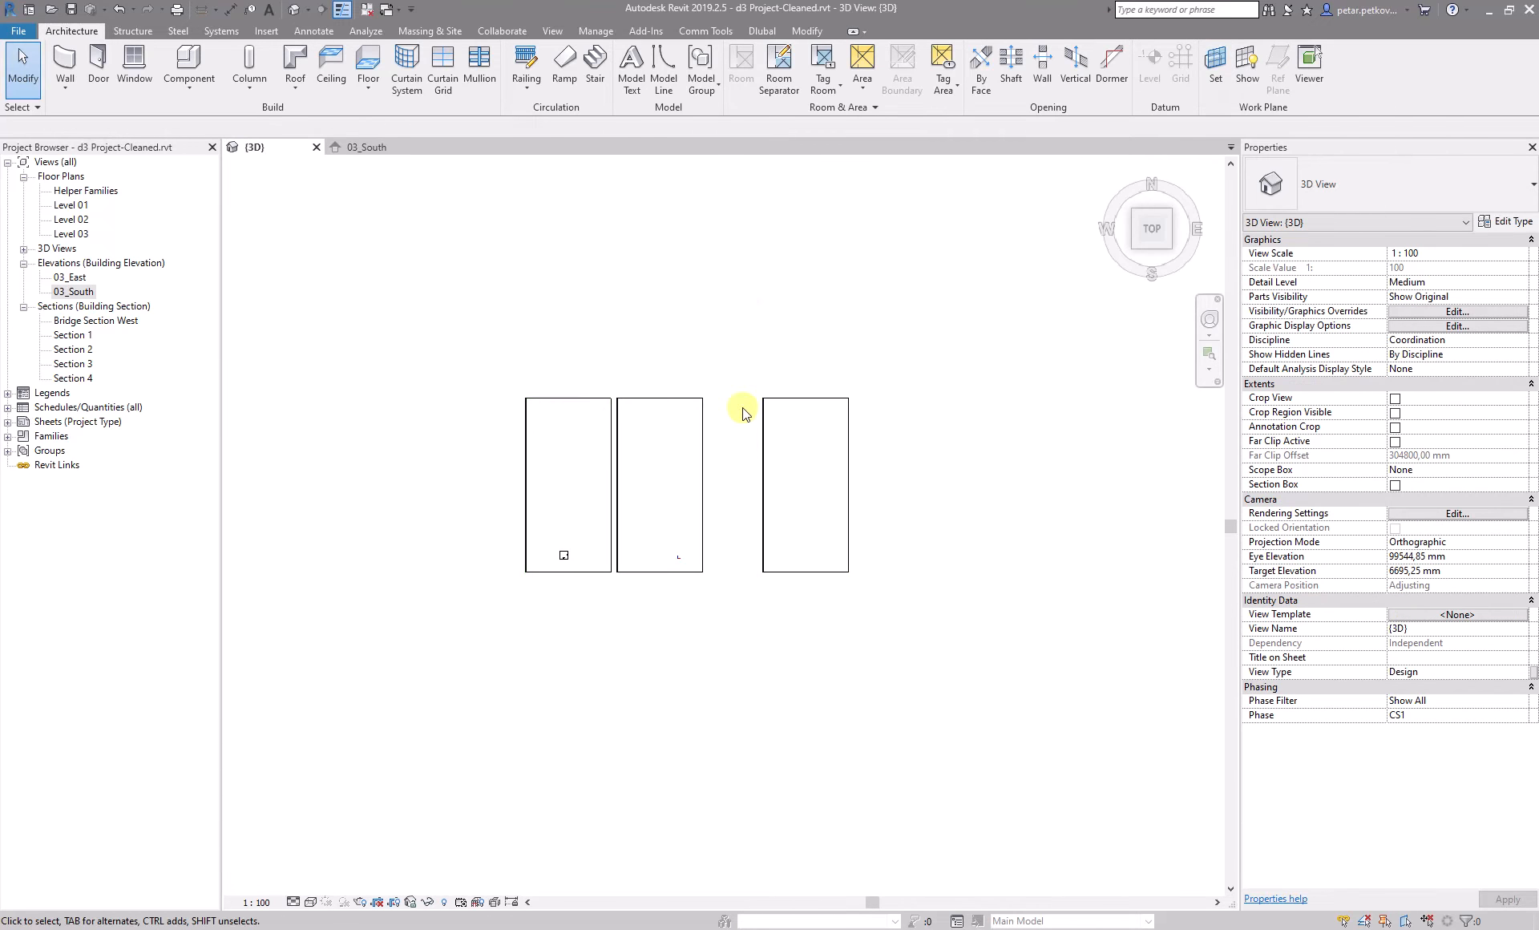
- Open the Load Bearing Towers Placing Tool and select the d3 system for the helpers
scroll(690, 411, "up", 2)
middle_click_drag(677, 408, 689, 361)
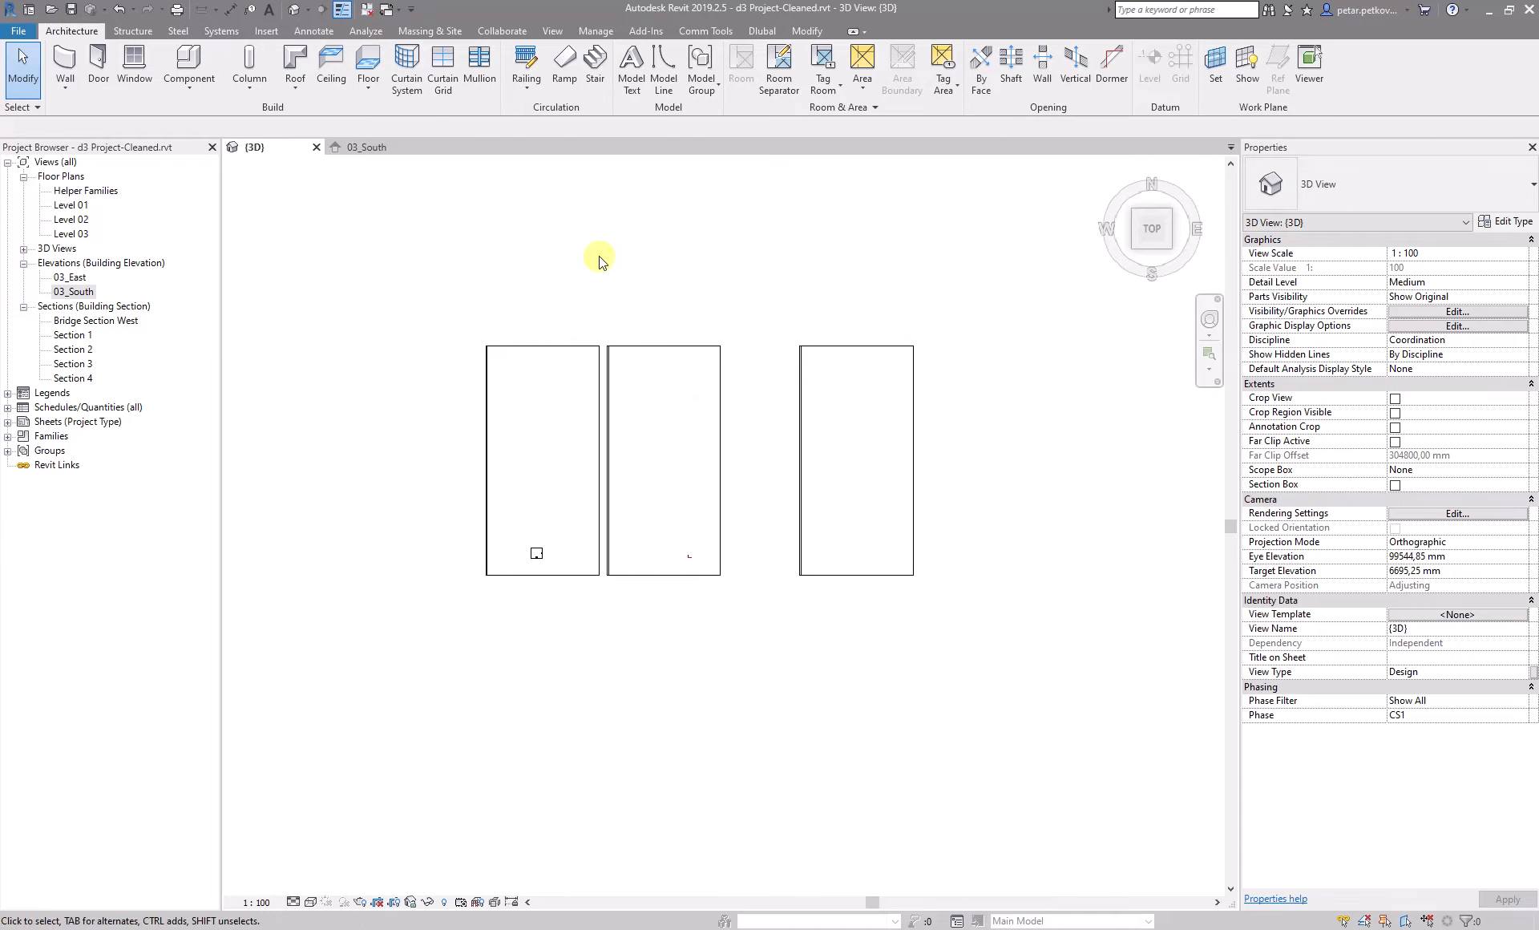
scroll(539, 552, "up", 5)
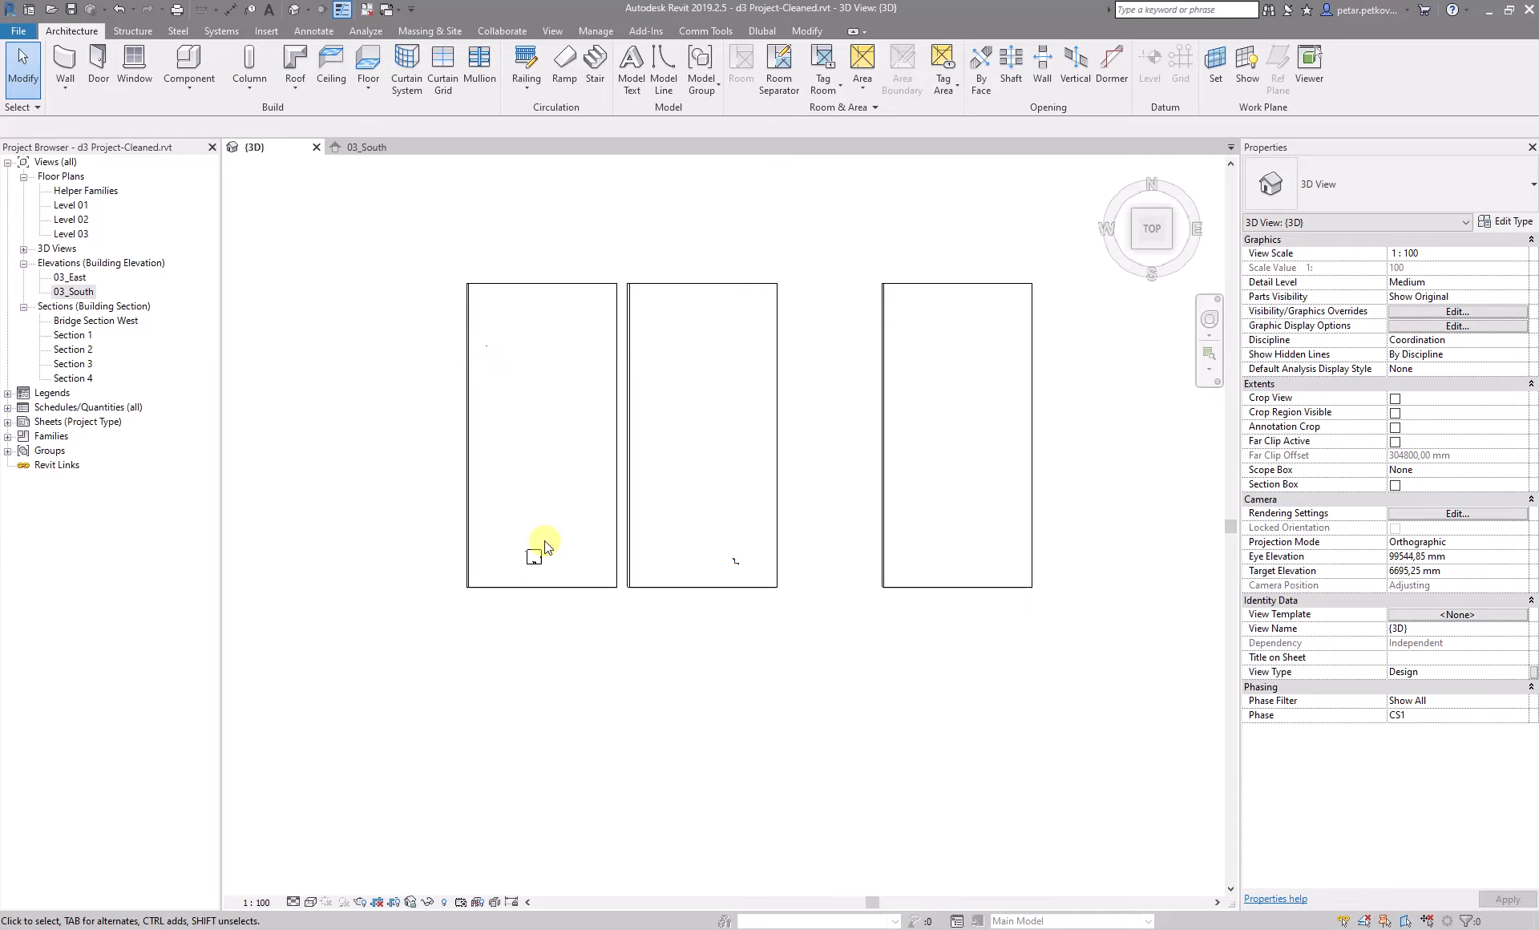
left_click(712, 34)
left_click(48, 60)
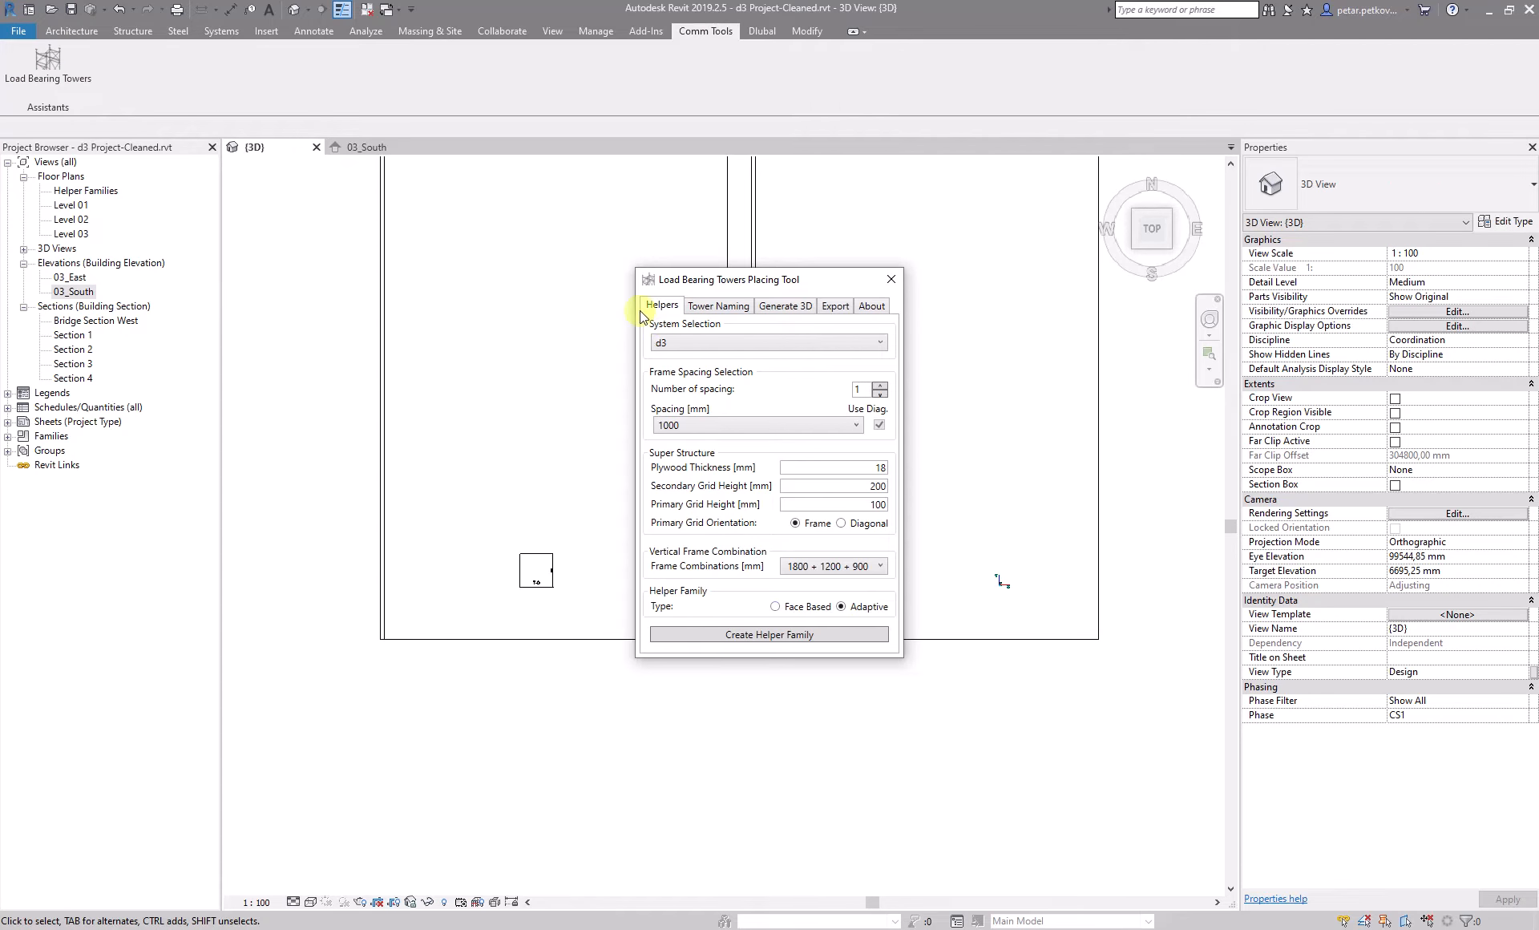
left_click(694, 343)
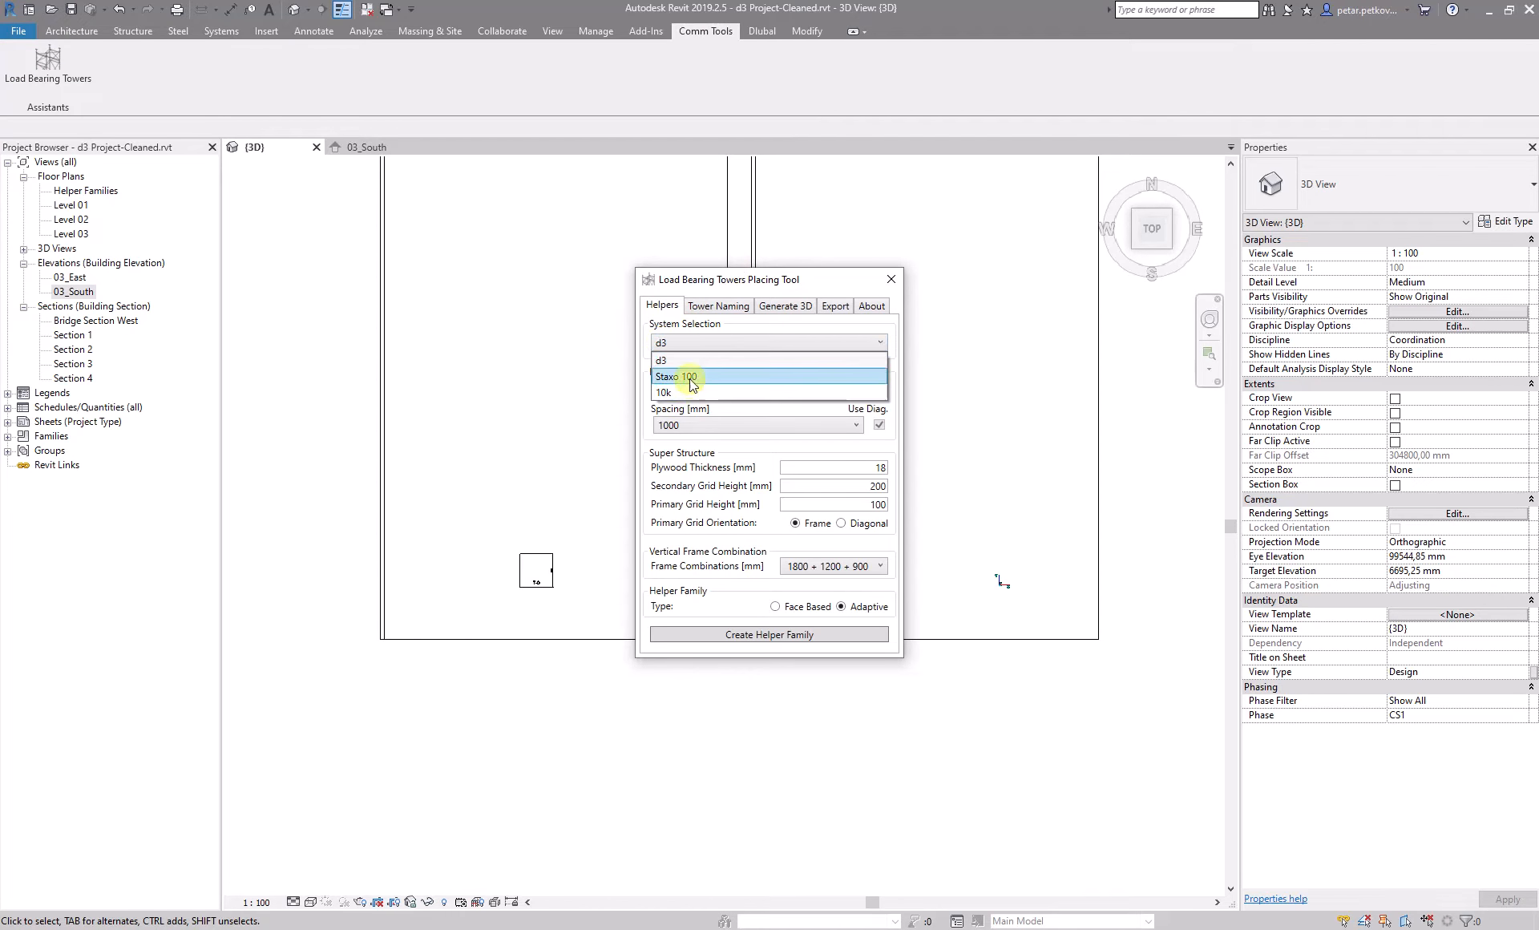
left_click(688, 366)
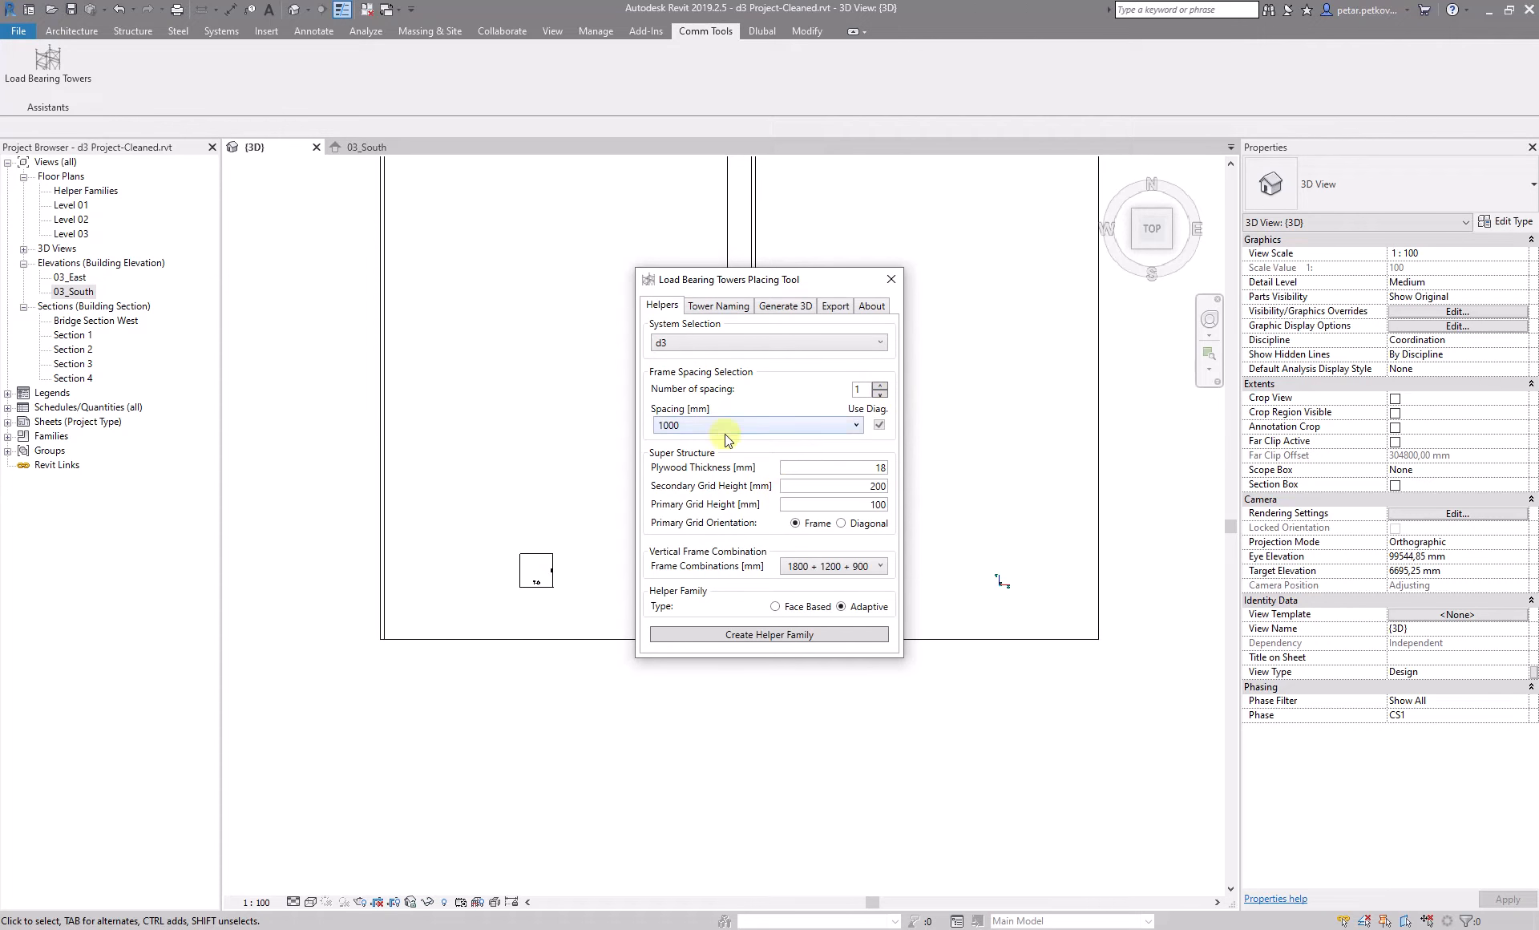
- Try raising the number of frame spacings to 10, reset it to 1, and set it to 3
left_click(880, 386)
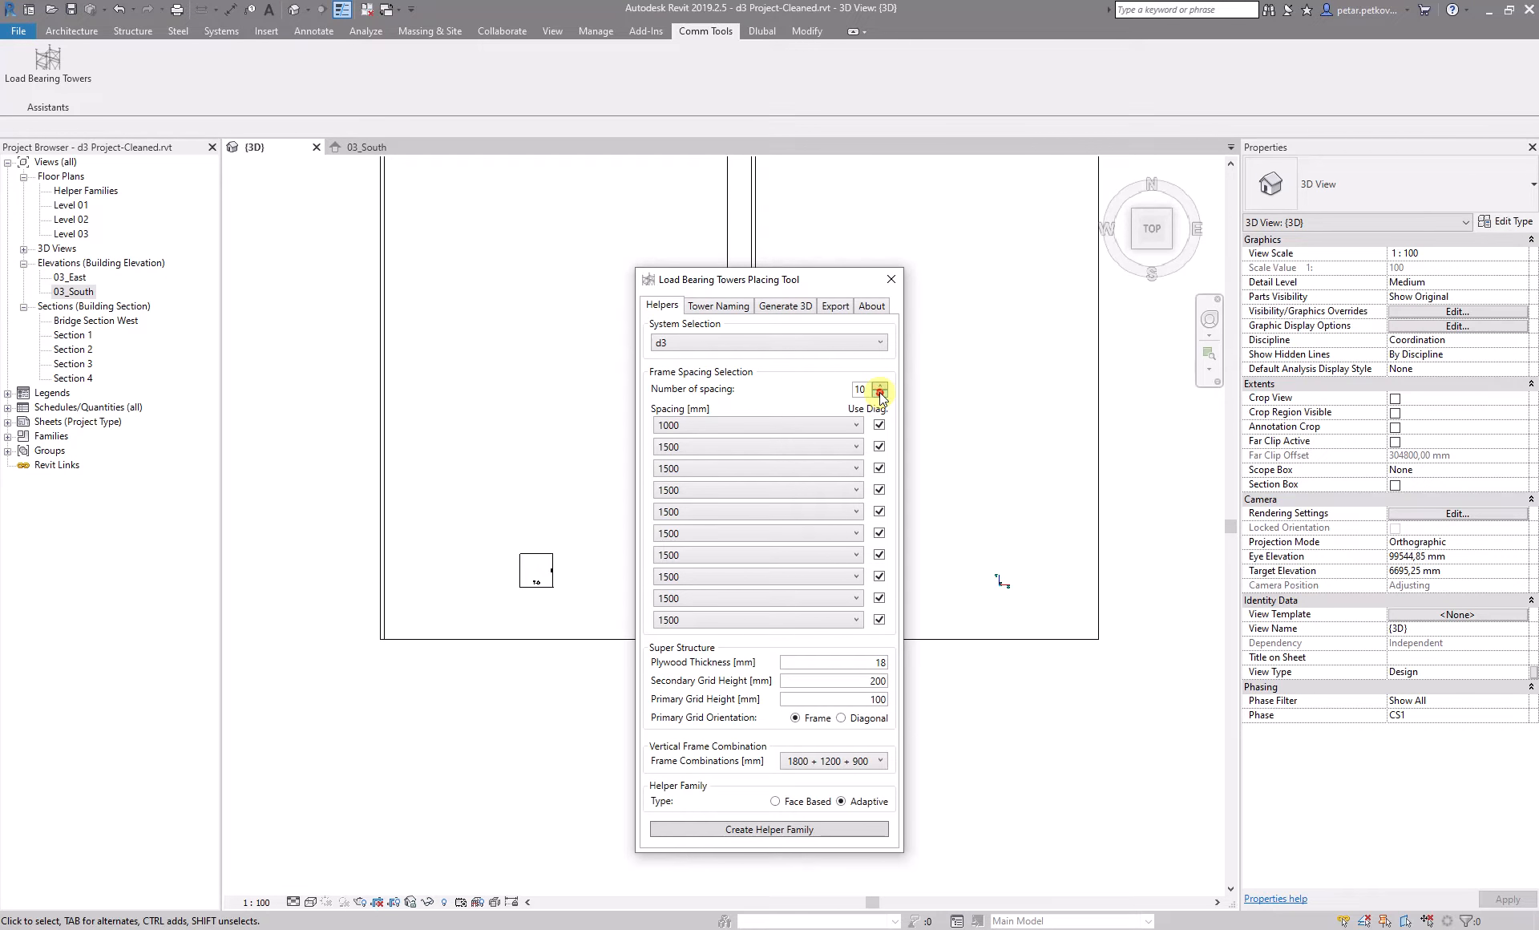
left_click(880, 394)
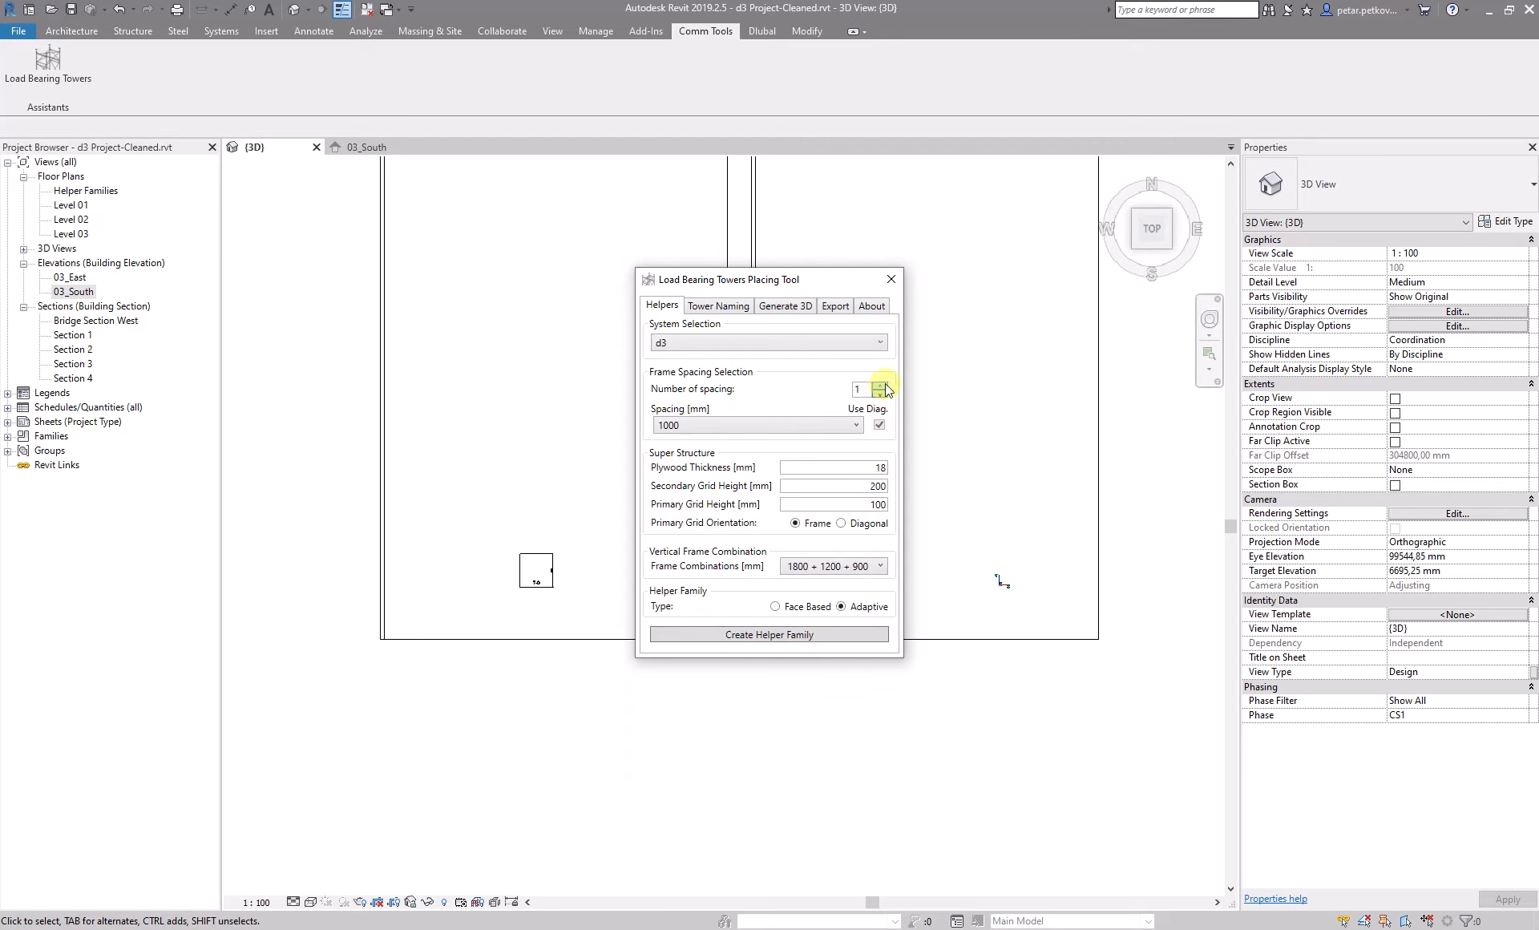
left_click(881, 385)
left_click(880, 386)
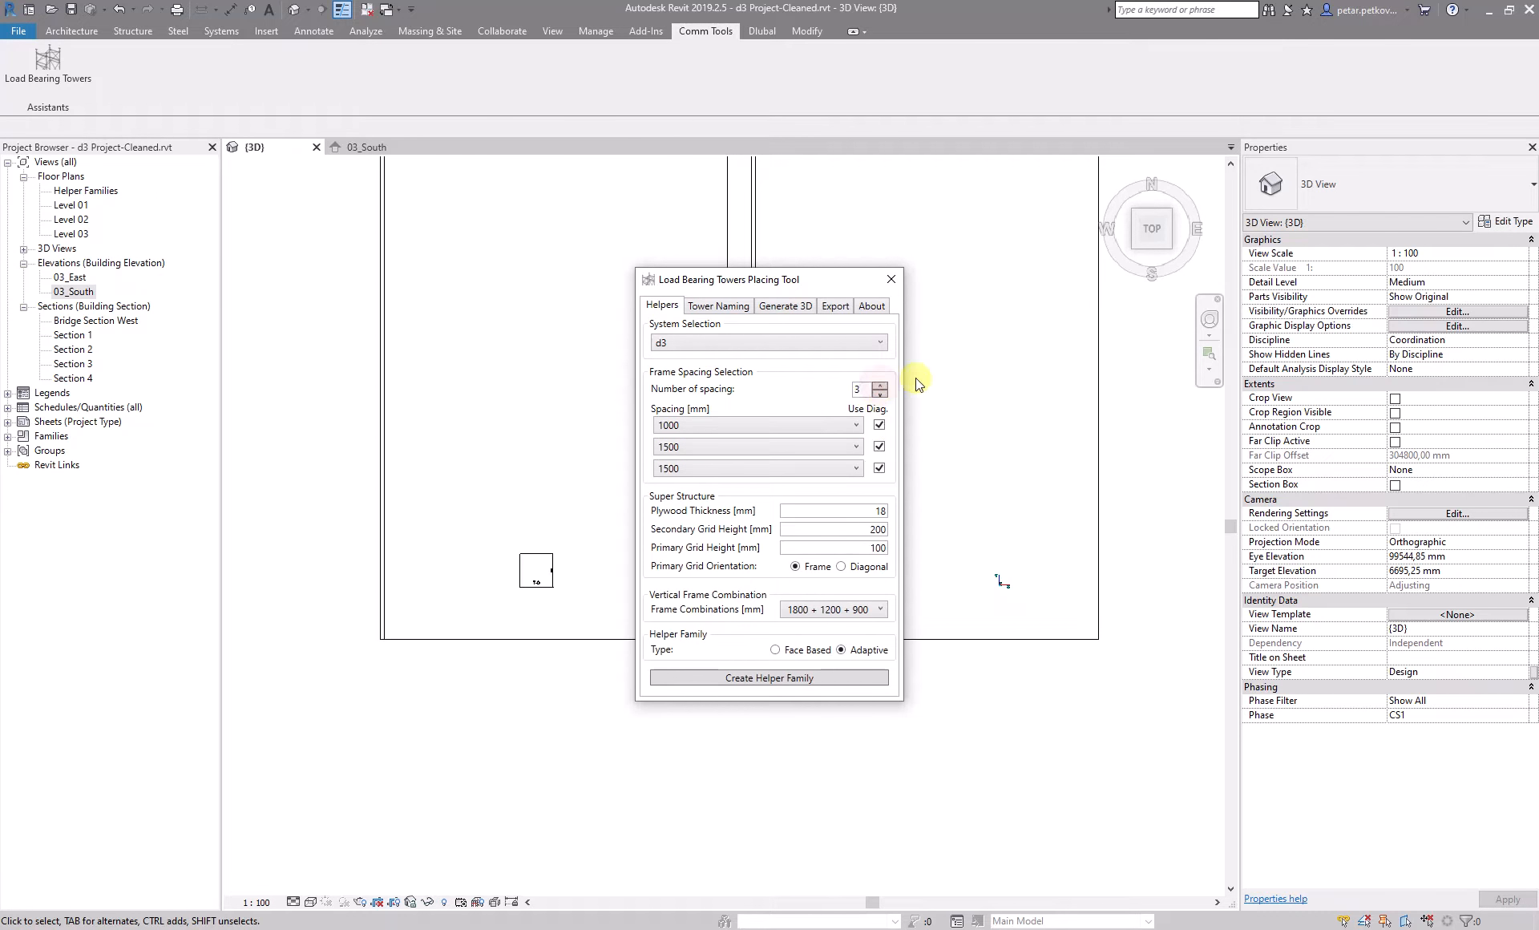
- Try a custom value of 100 mm for the second spacing with its diagonals disabled, and re-enable the diagonals
left_click(882, 445)
left_click_drag(682, 448, 640, 454)
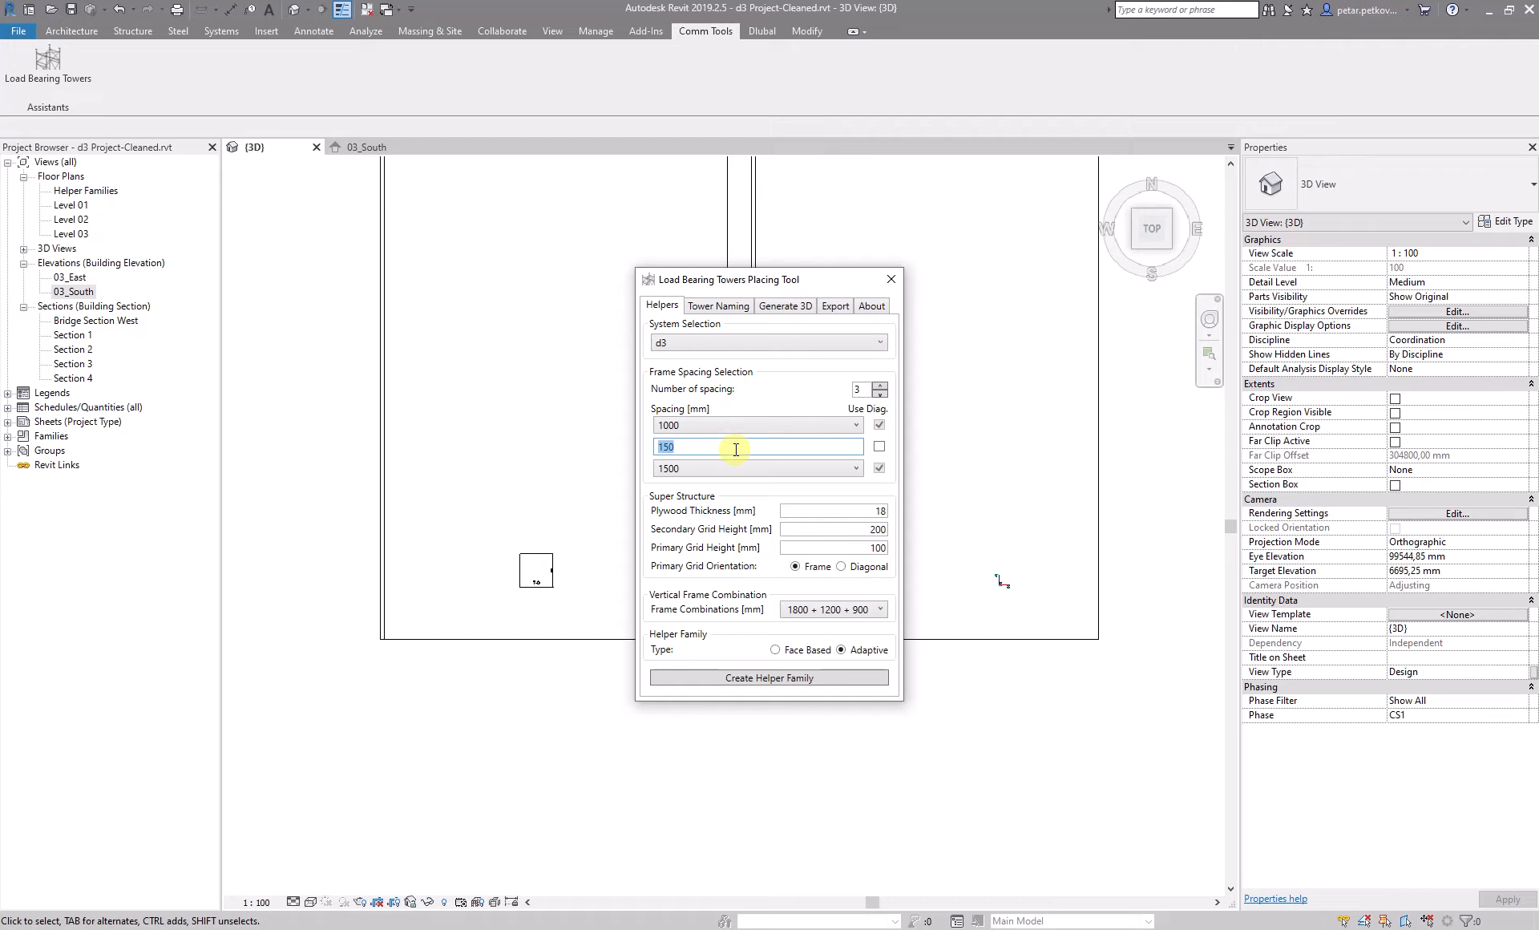
type("1000")
left_click(879, 448)
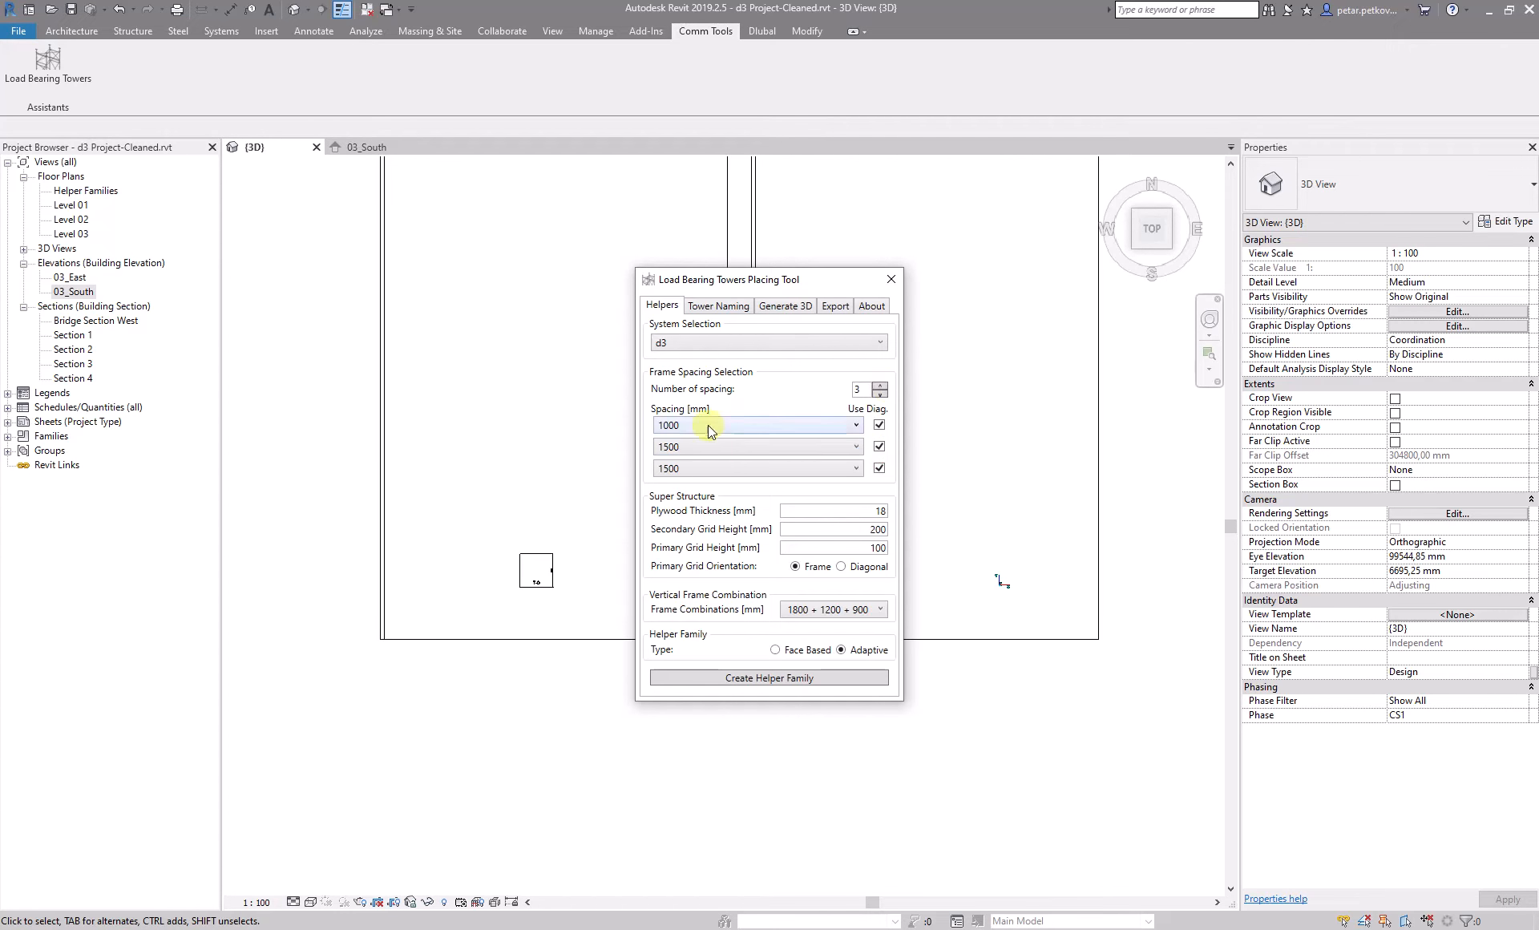
- Reduce the number of frame spacings to 1 and set that spacing to 1500 mm
left_click(879, 386)
left_click(879, 386)
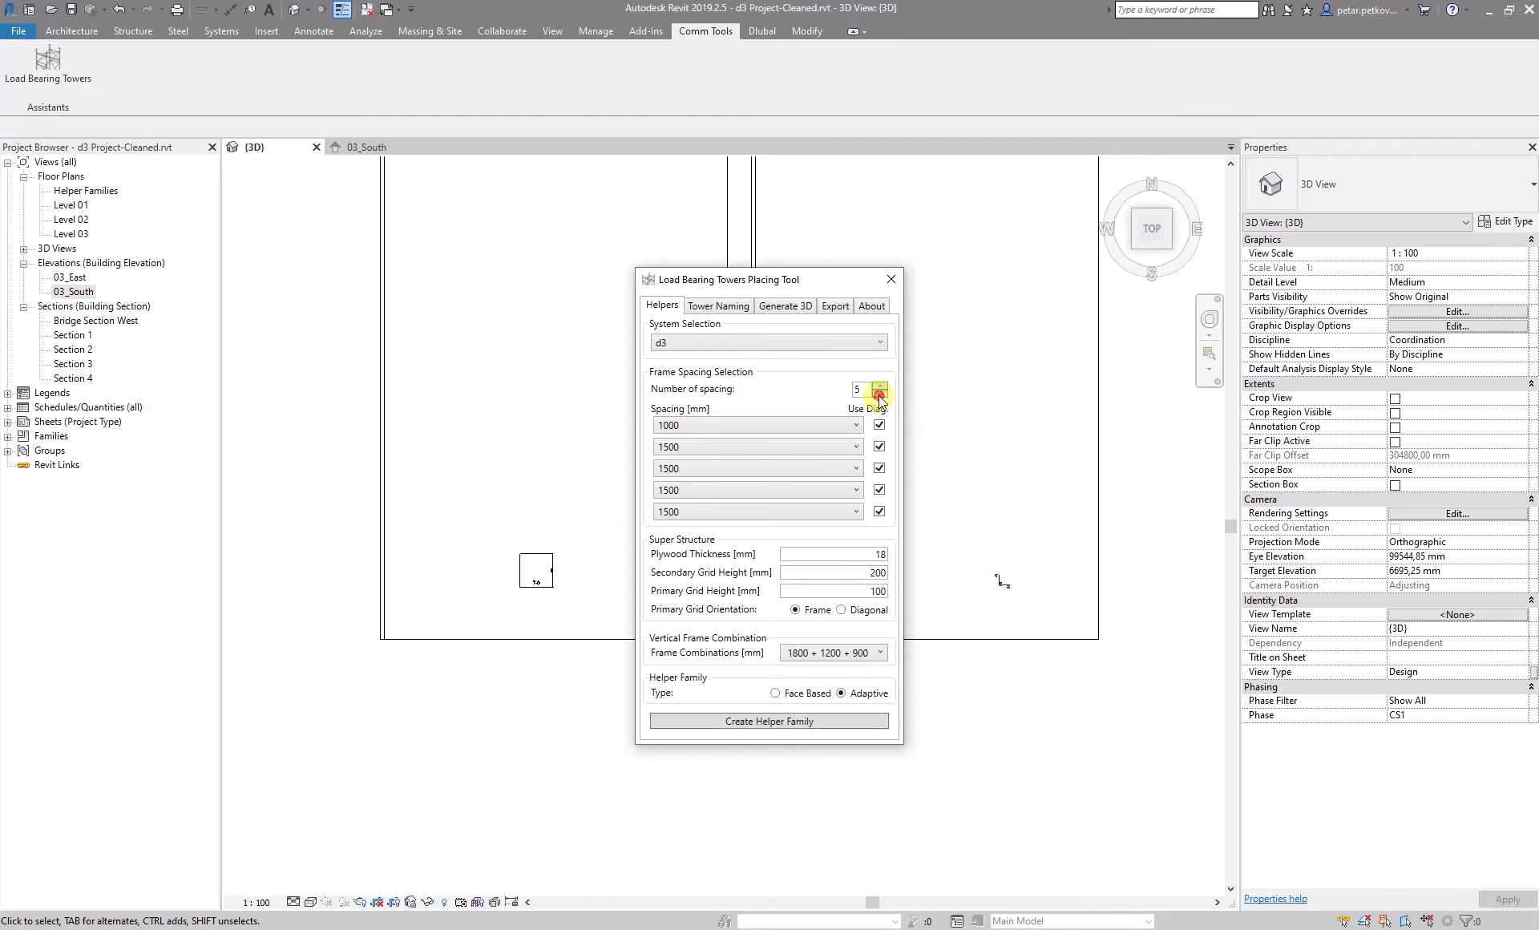
left_click(880, 394)
left_click(879, 395)
left_click(879, 395)
left_click(879, 394)
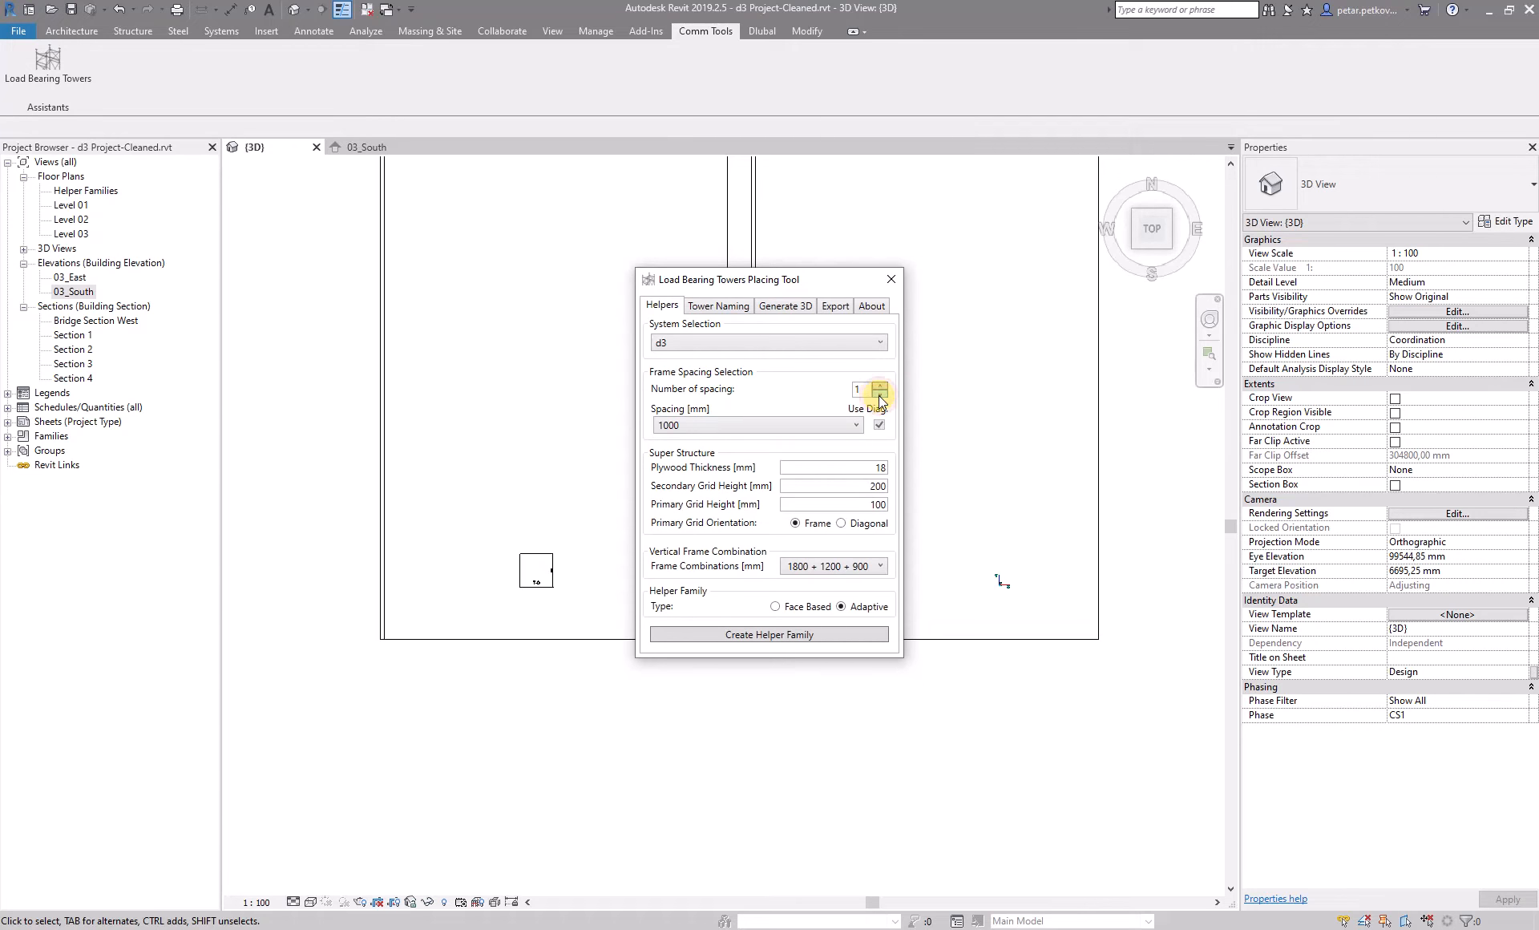
left_click(791, 425)
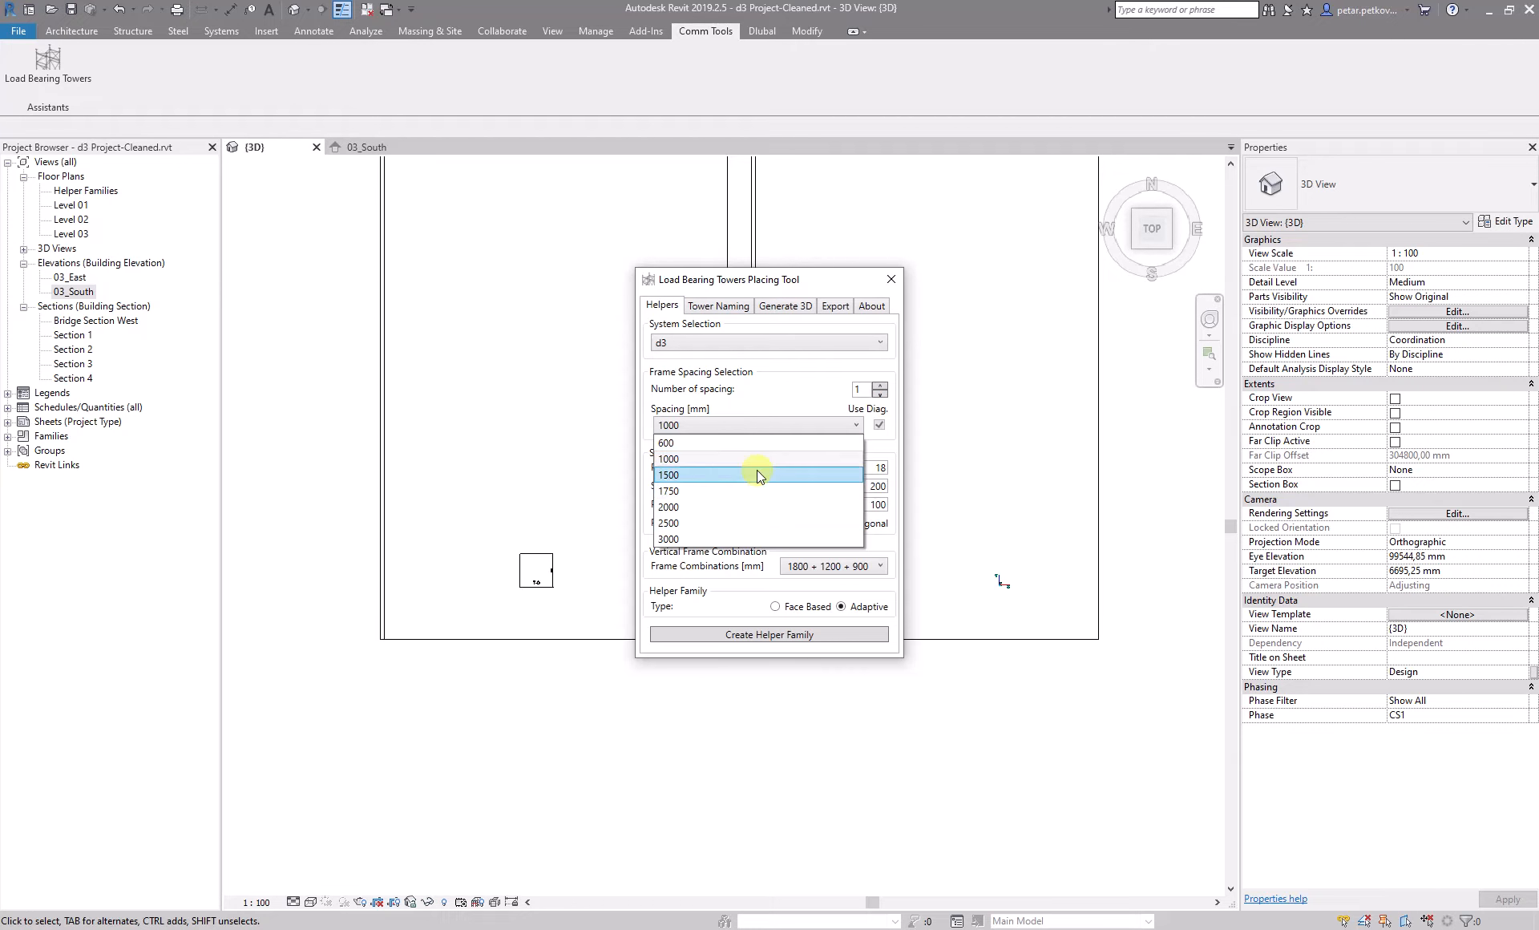
left_click(757, 473)
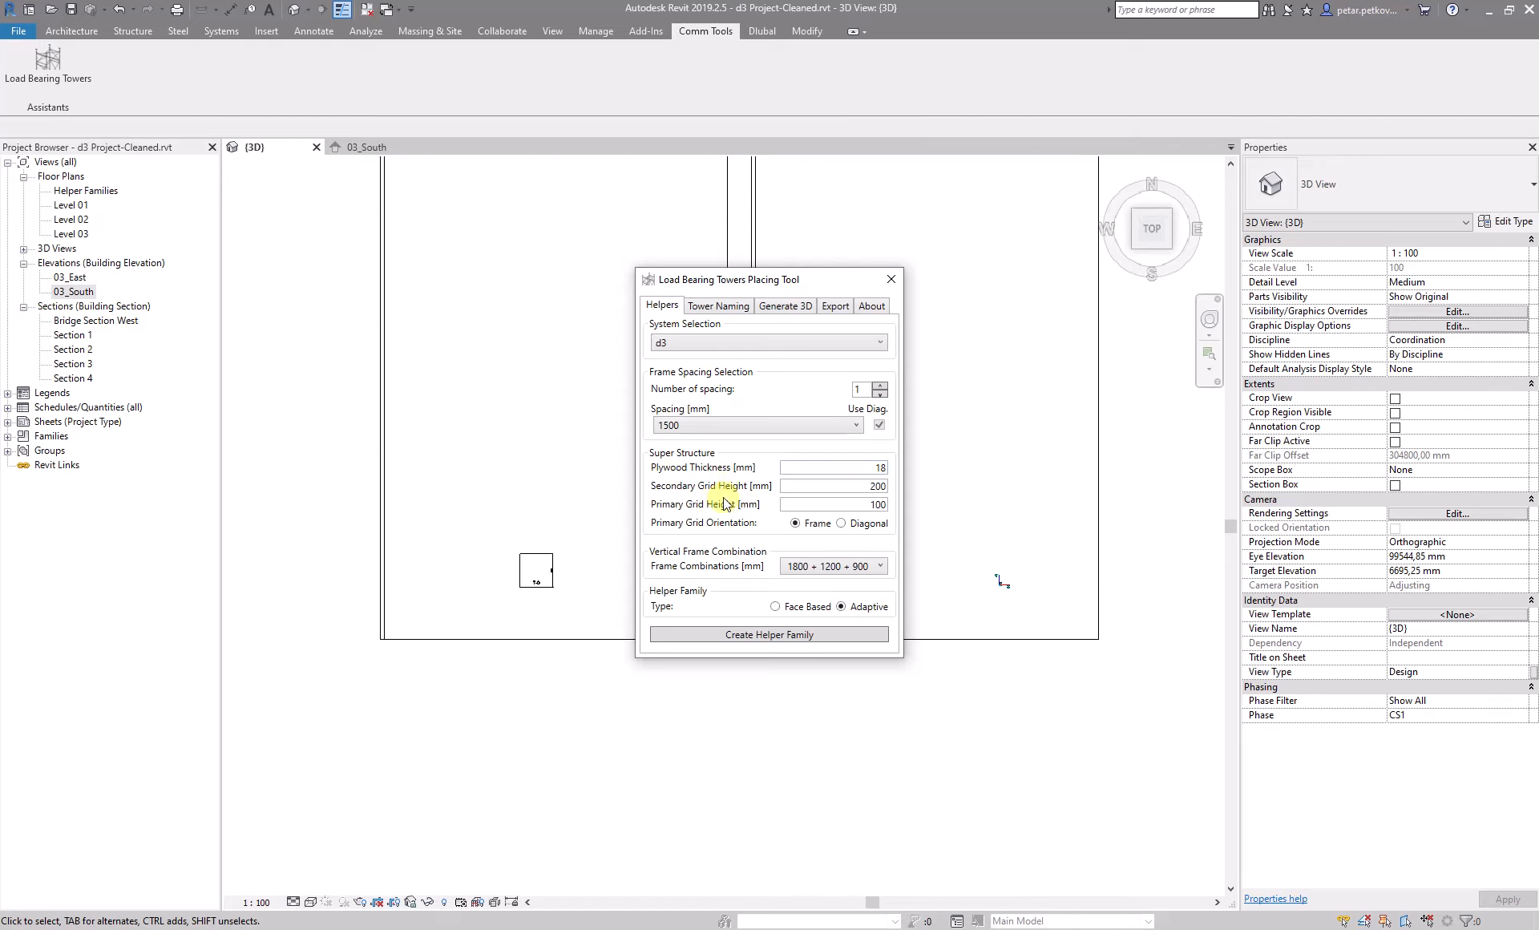
- Review the plywood thickness, the secondary and primary grid heights, and the available vertical frame combinations
double_click(879, 468)
key("Tab")
double_click(880, 504)
left_click(830, 571)
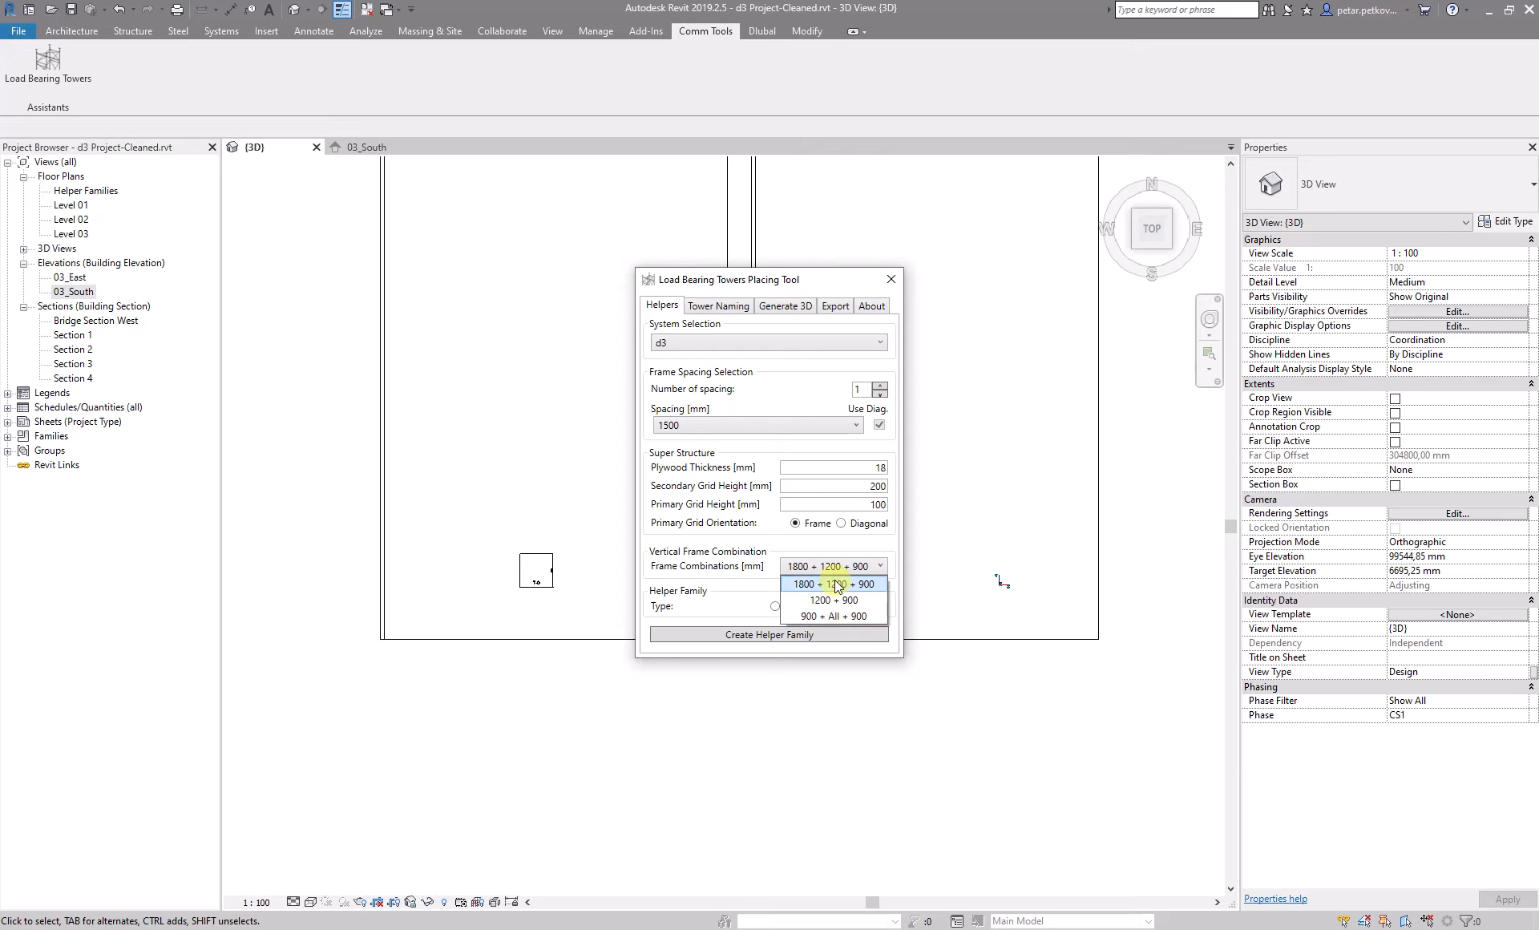
left_click(706, 581)
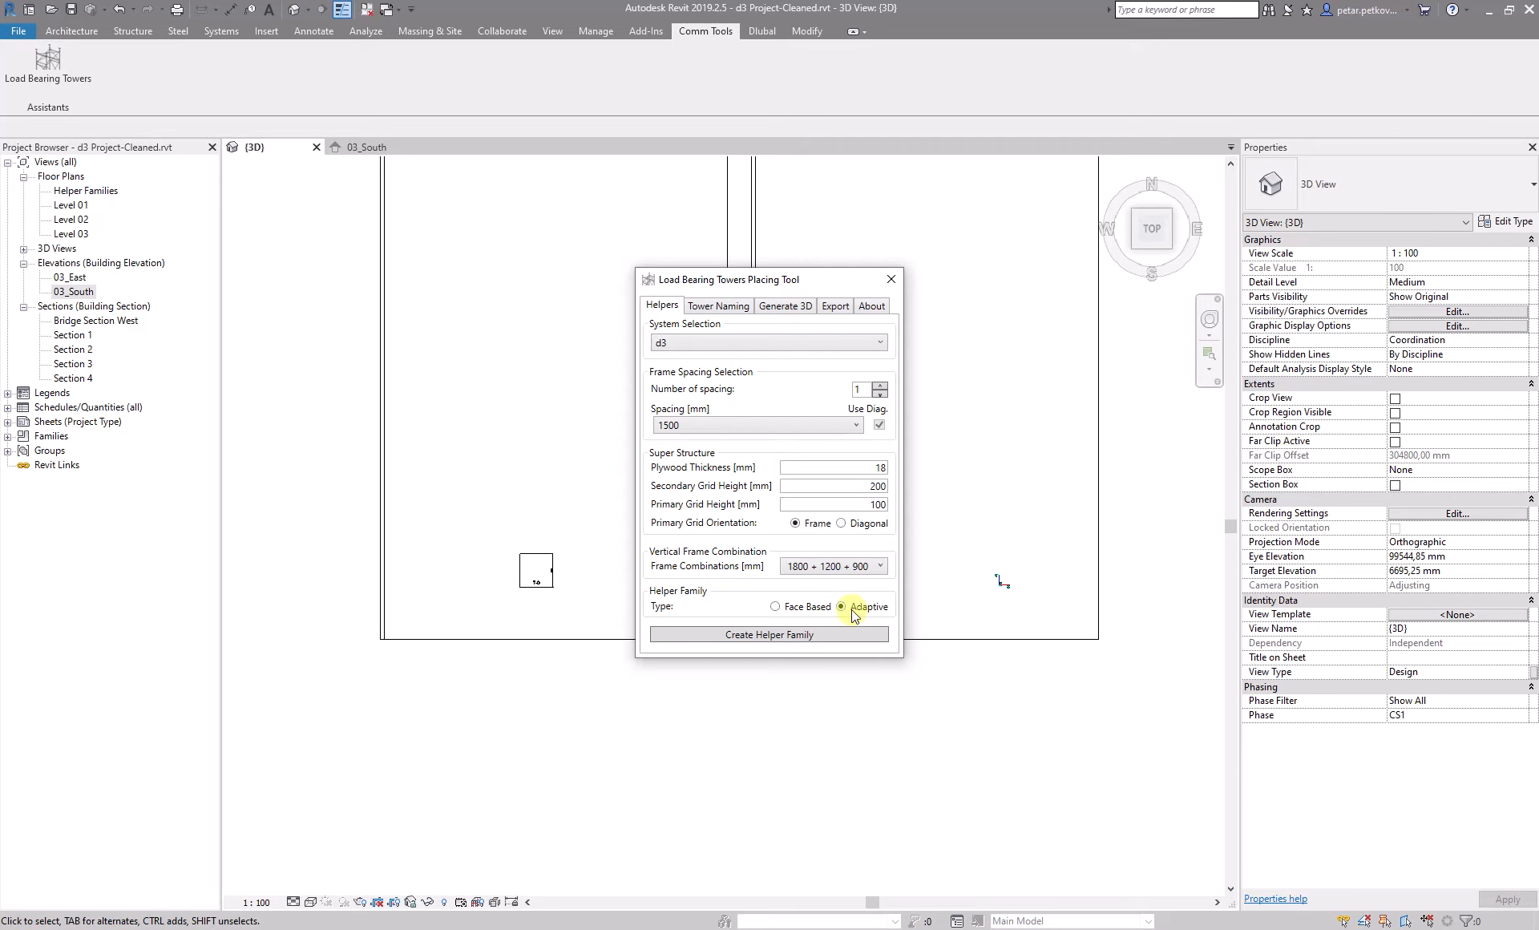
- Create a face-based helper family and place one instance on the Helper Families work plane beside the existing T-0 tower
left_click(772, 606)
left_click(768, 635)
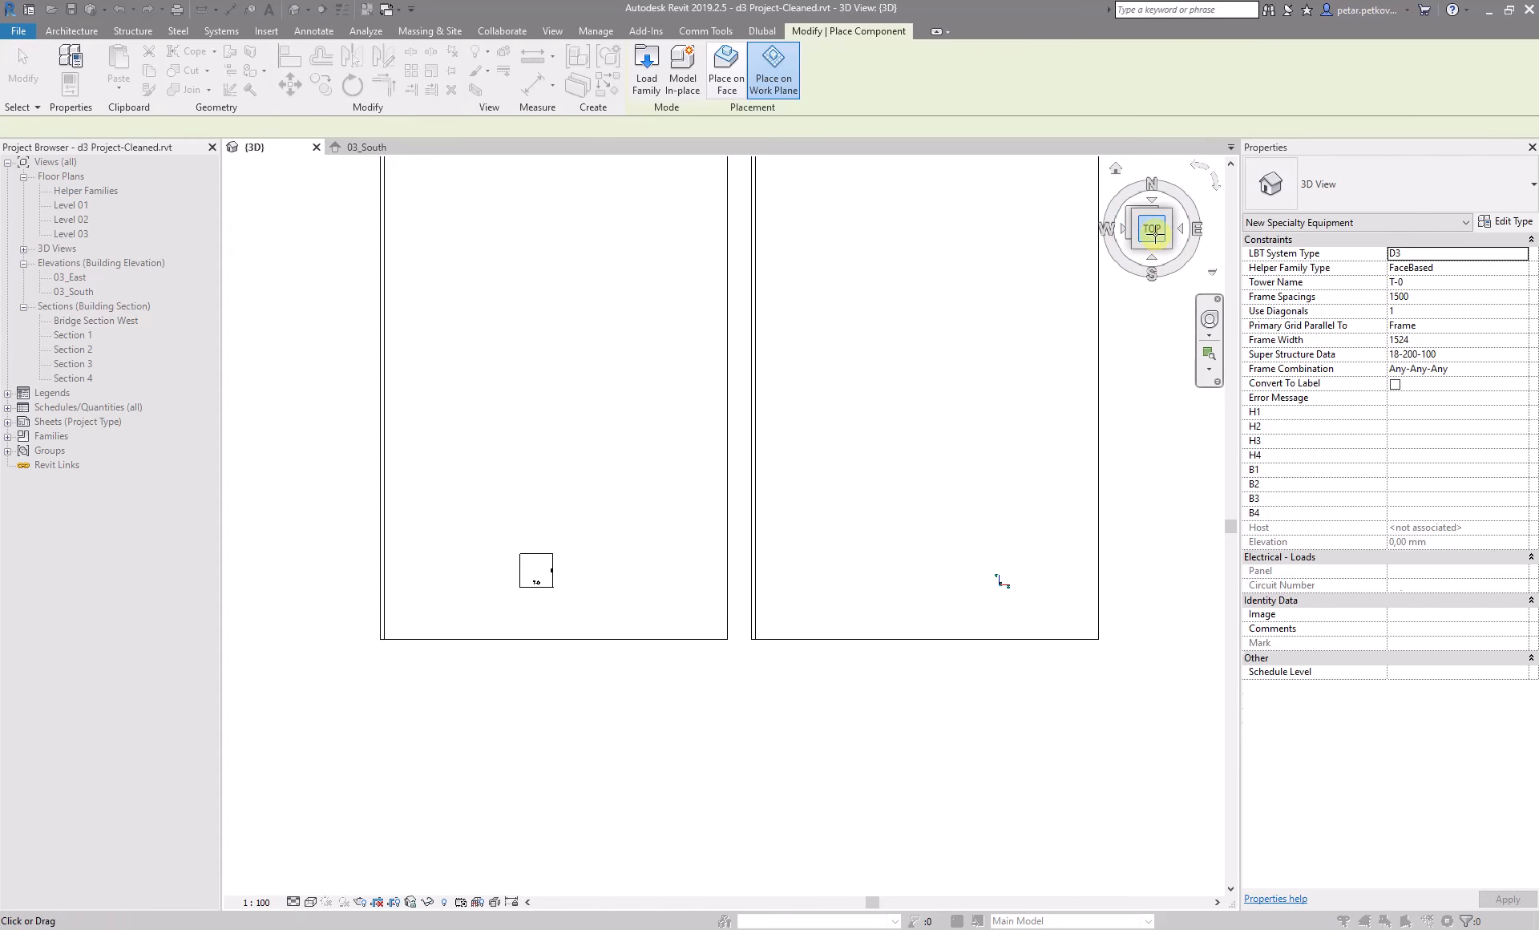
scroll(615, 593, "up", 2)
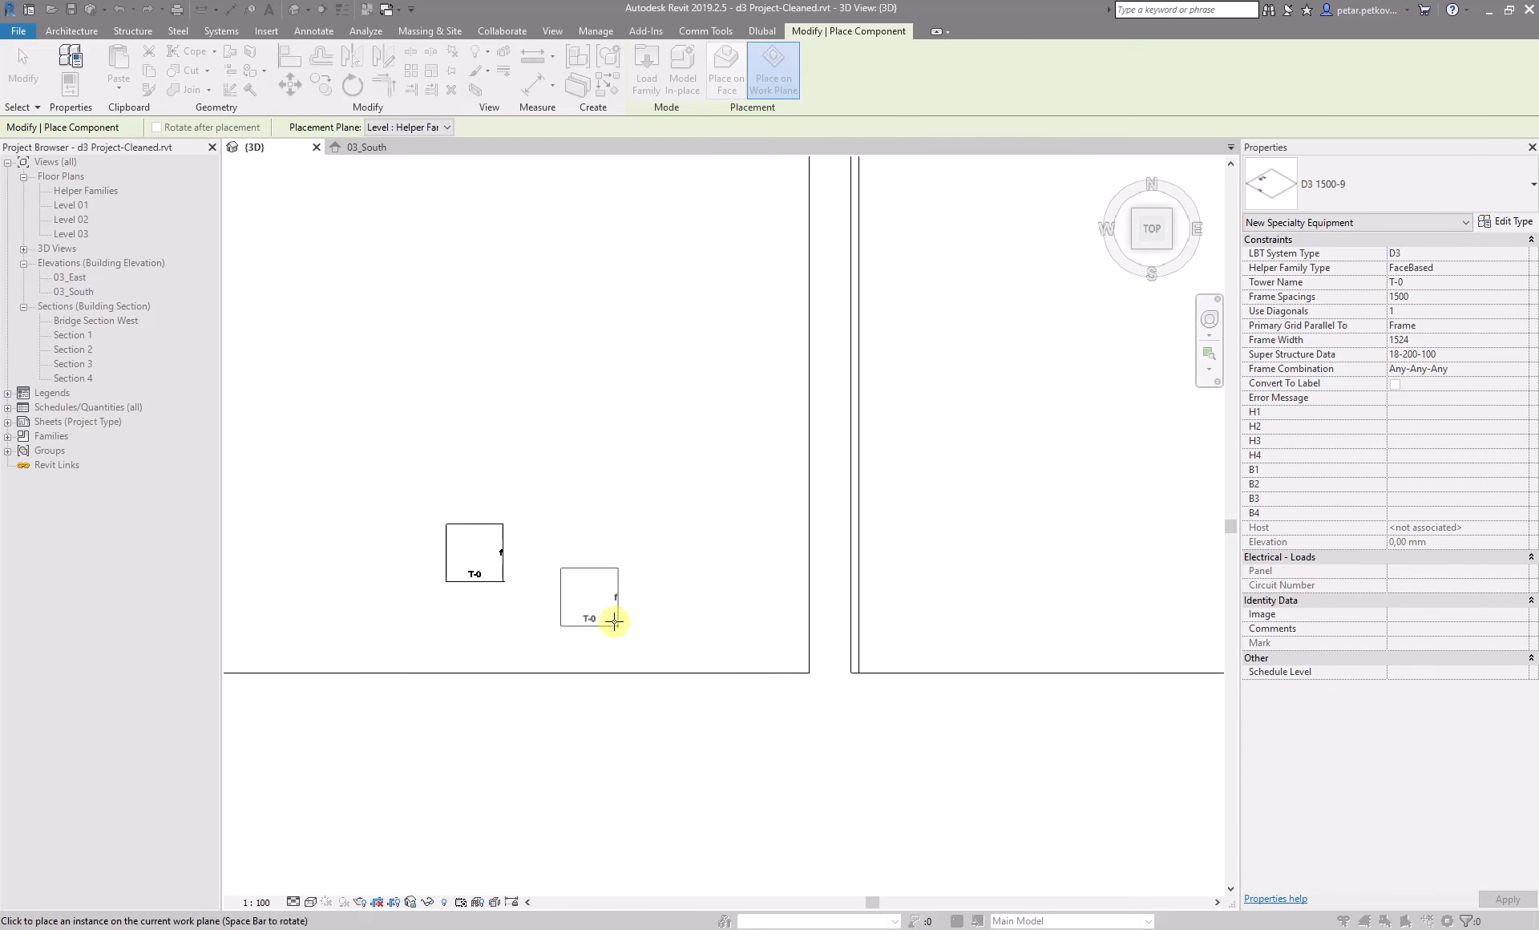
scroll(681, 603, "down", 2)
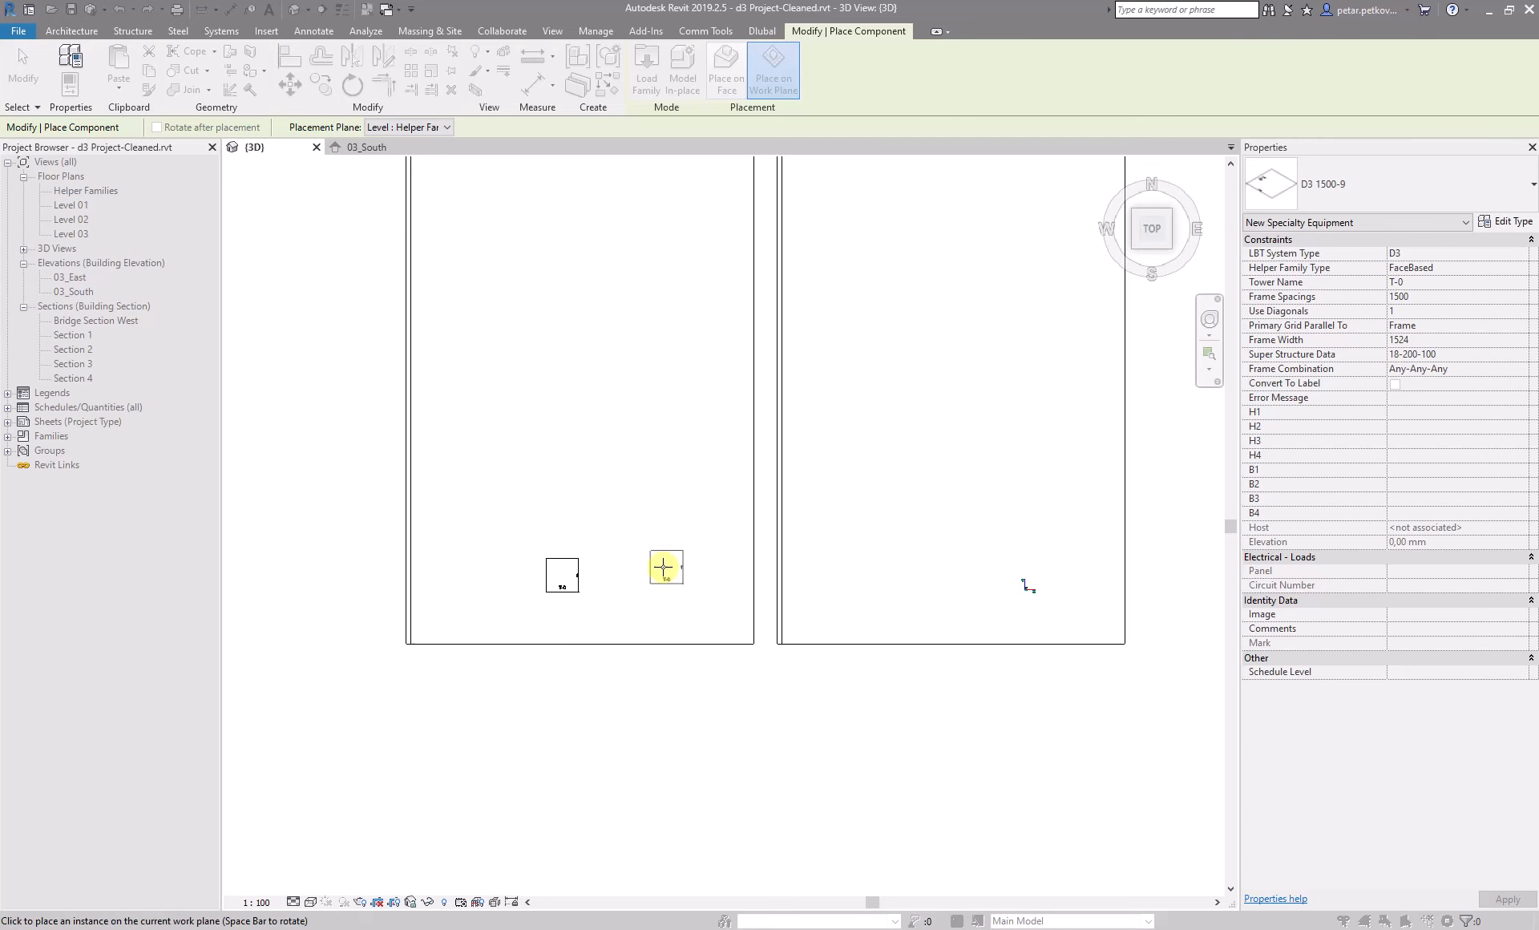
scroll(677, 597, "up", 2)
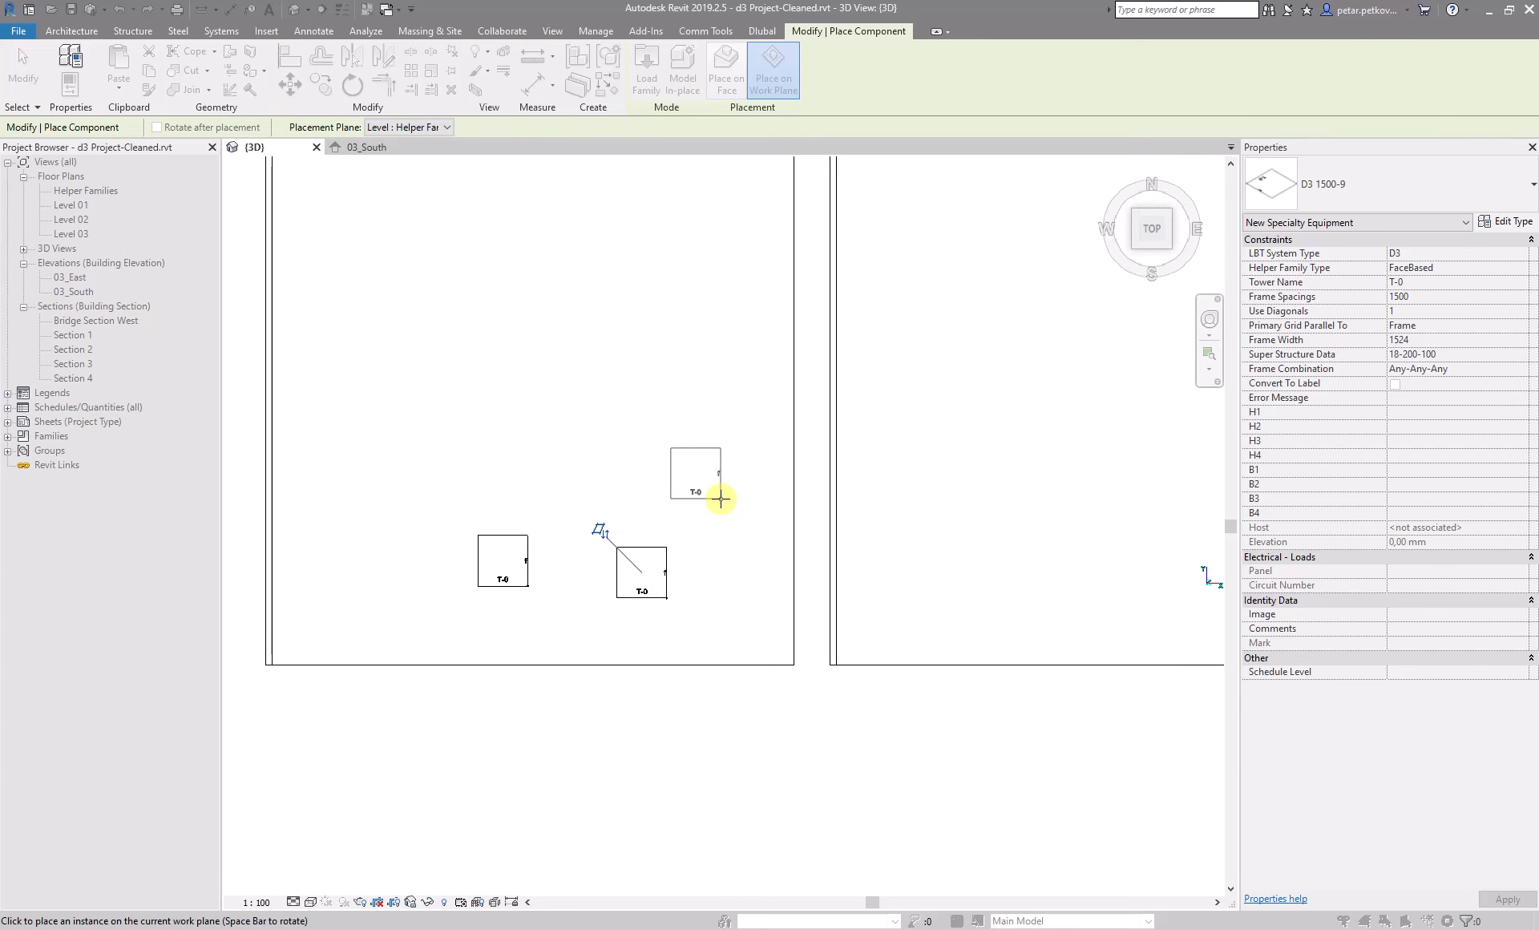
key("Escape")
left_click(639, 549)
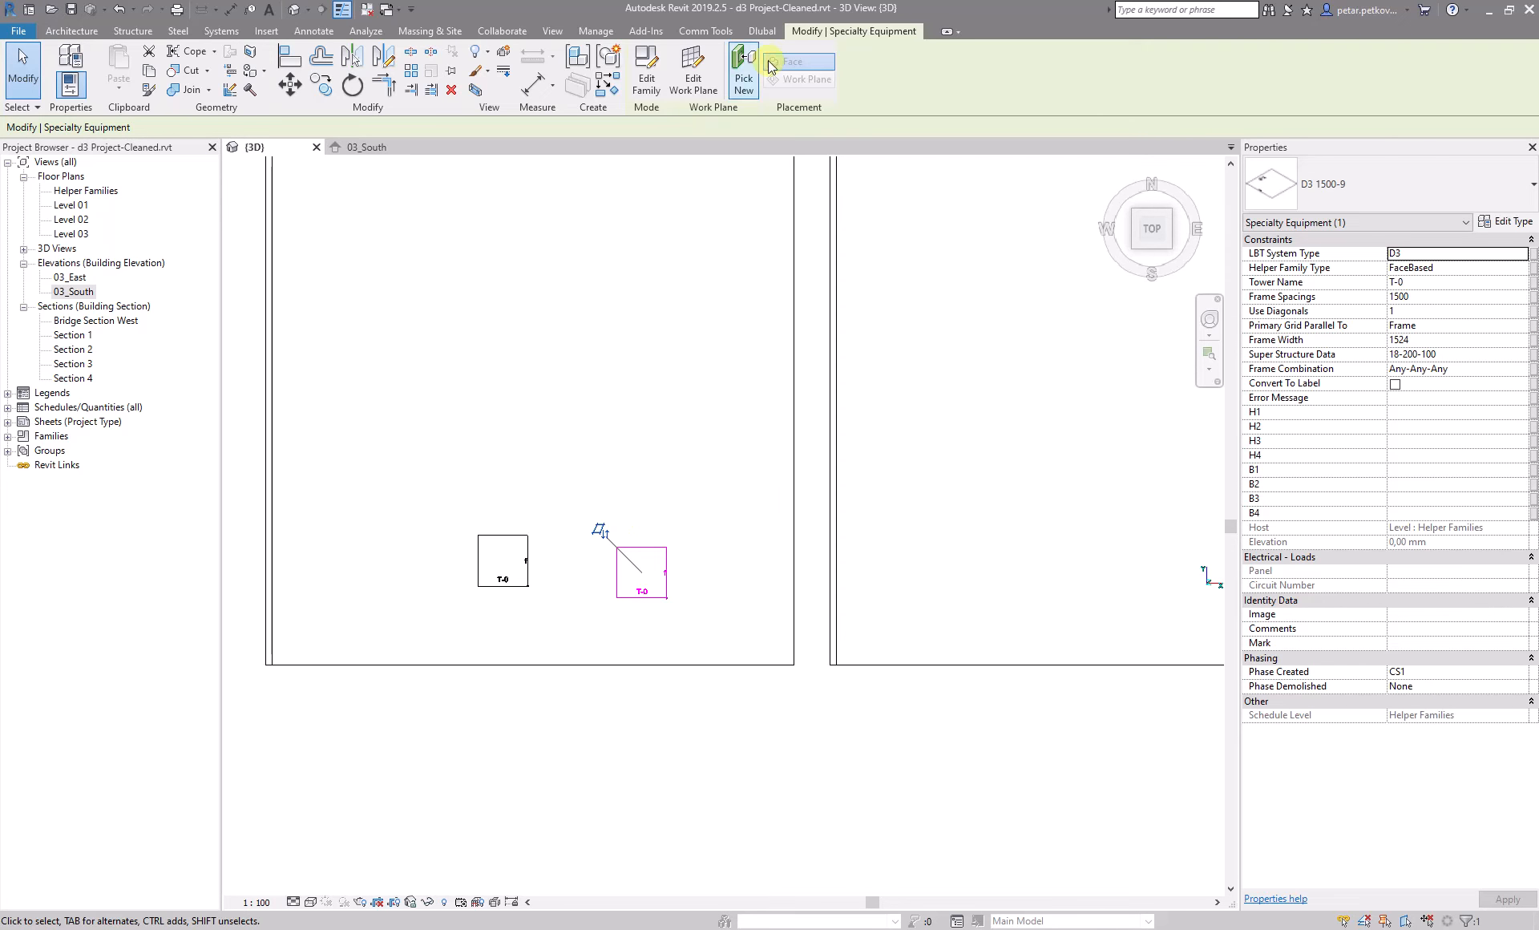
- Create another helper family with the same tower settings and place it directly above the newly placed tower
left_click(704, 31)
left_click(48, 64)
left_click(758, 633)
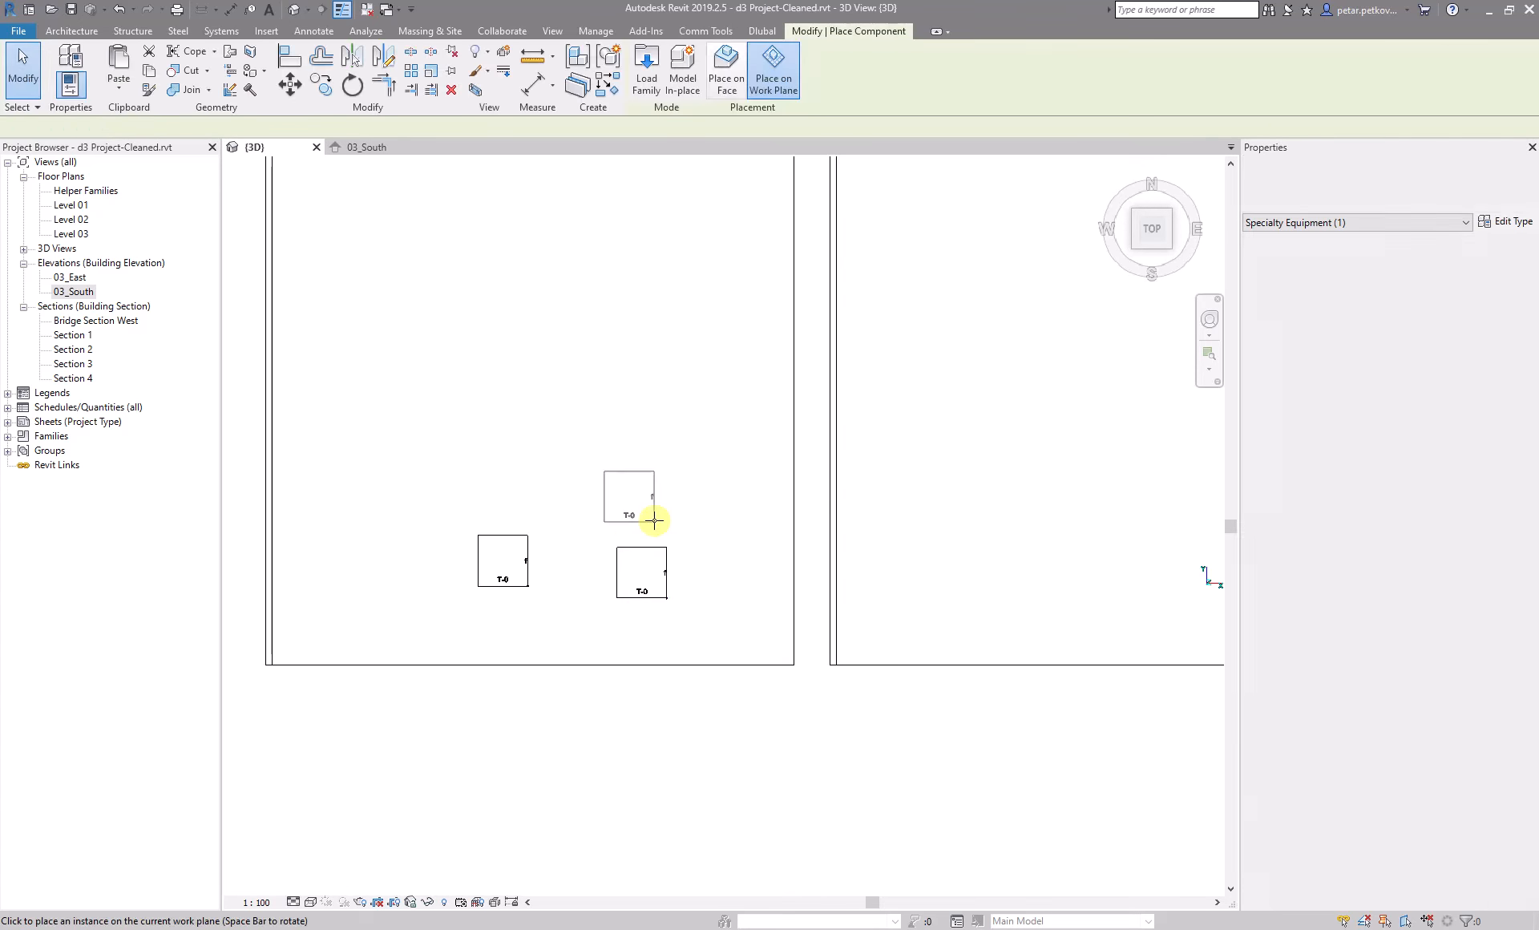
left_click(664, 518)
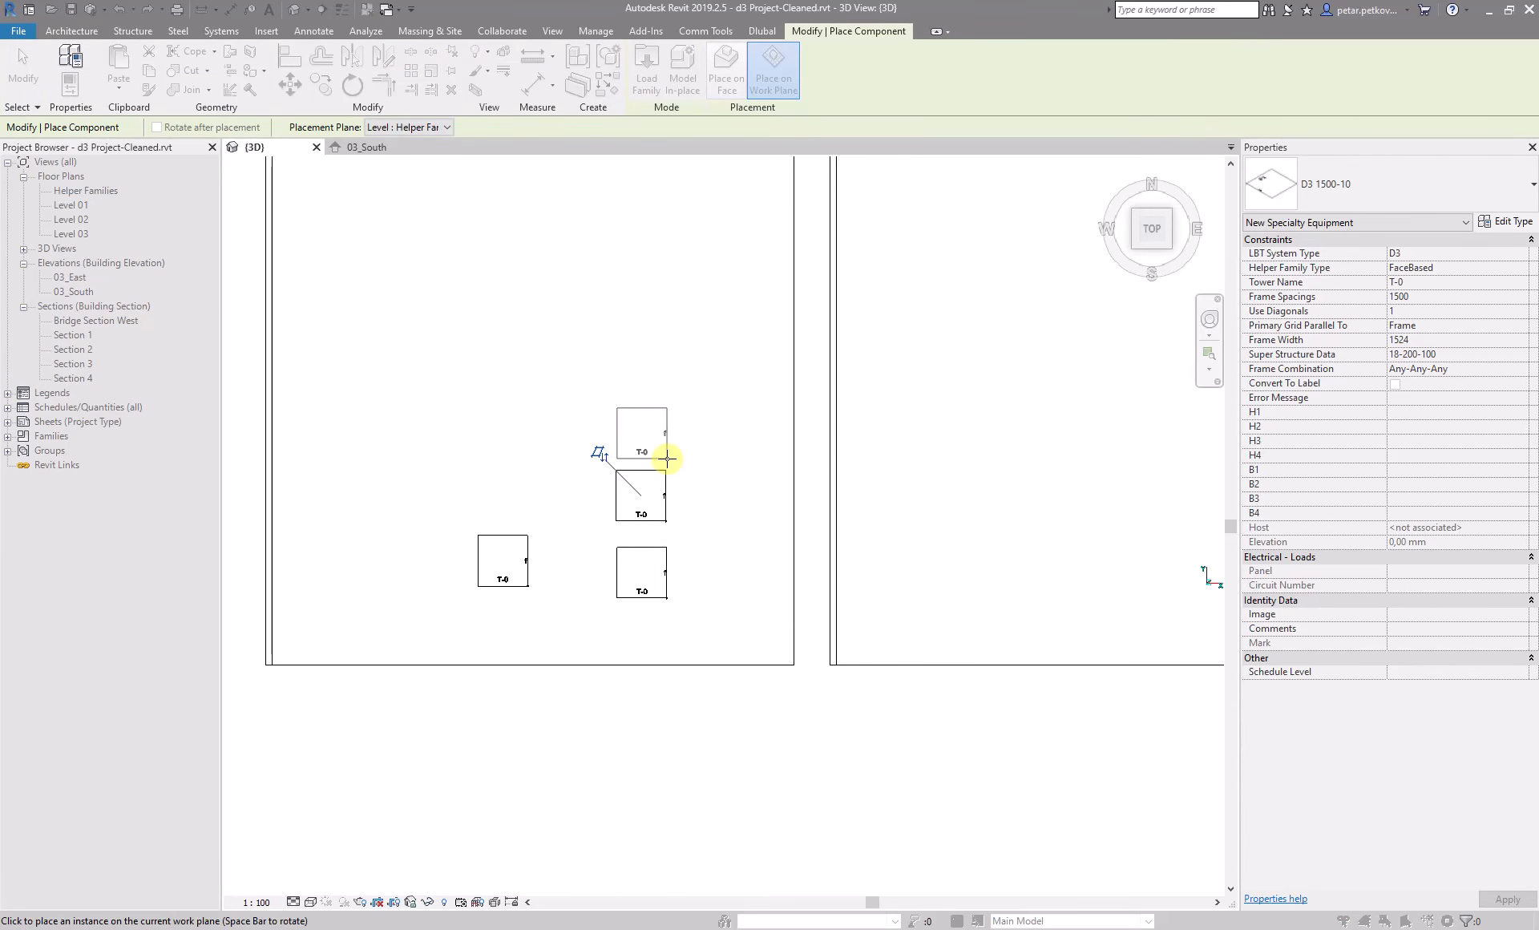
- Place another d3 helper family instance directly above the two stacked helpers and finish placing components
left_click(665, 459)
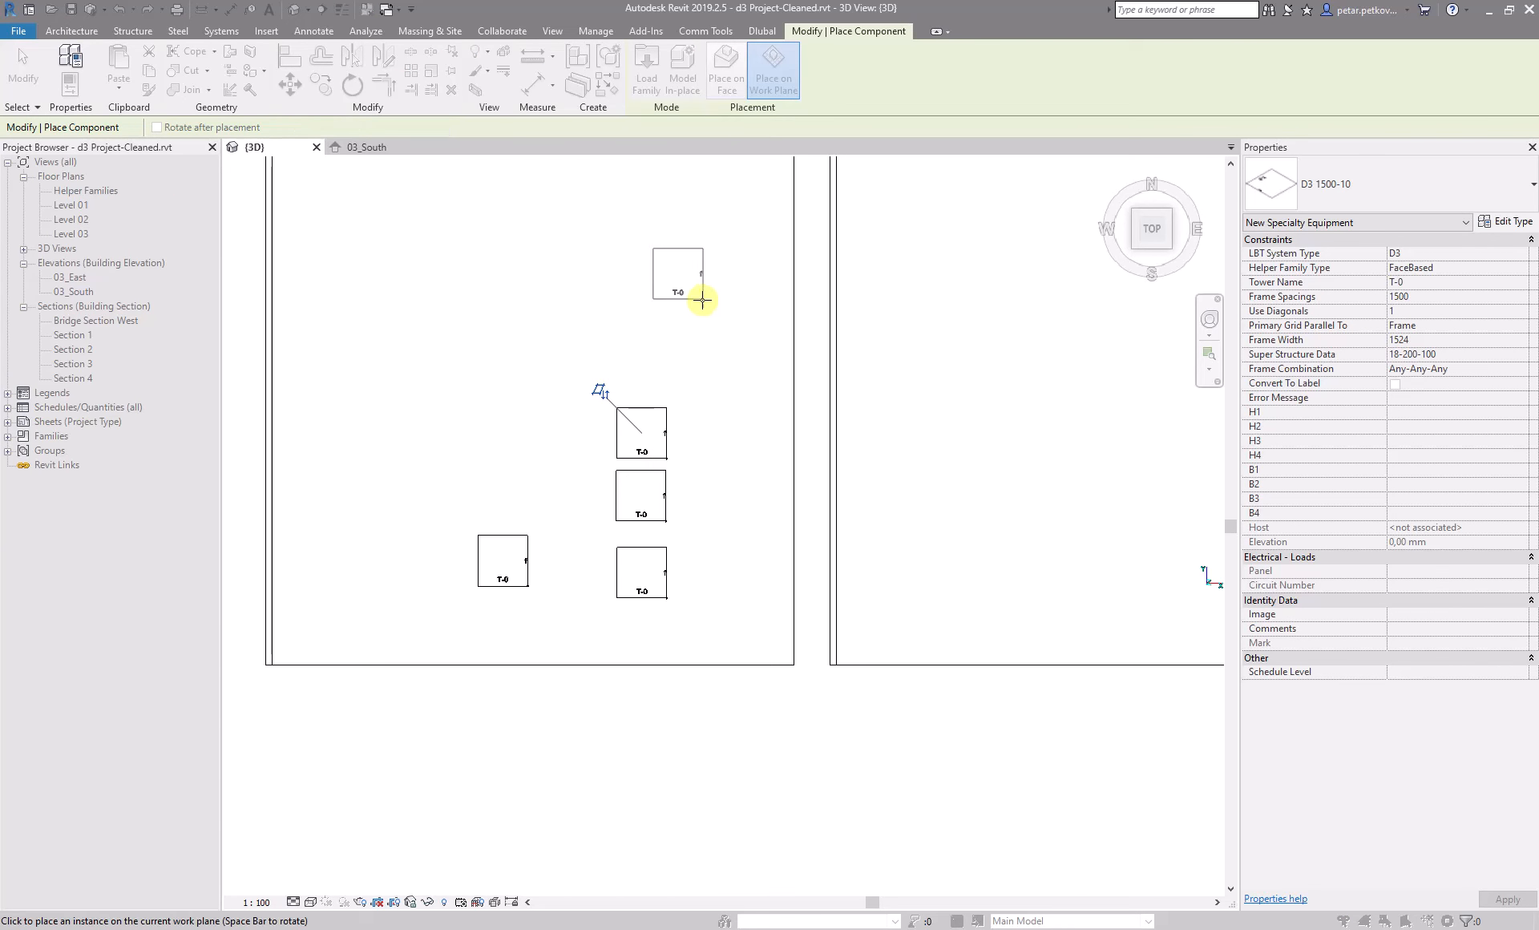
key("Escape")
key("Escape")
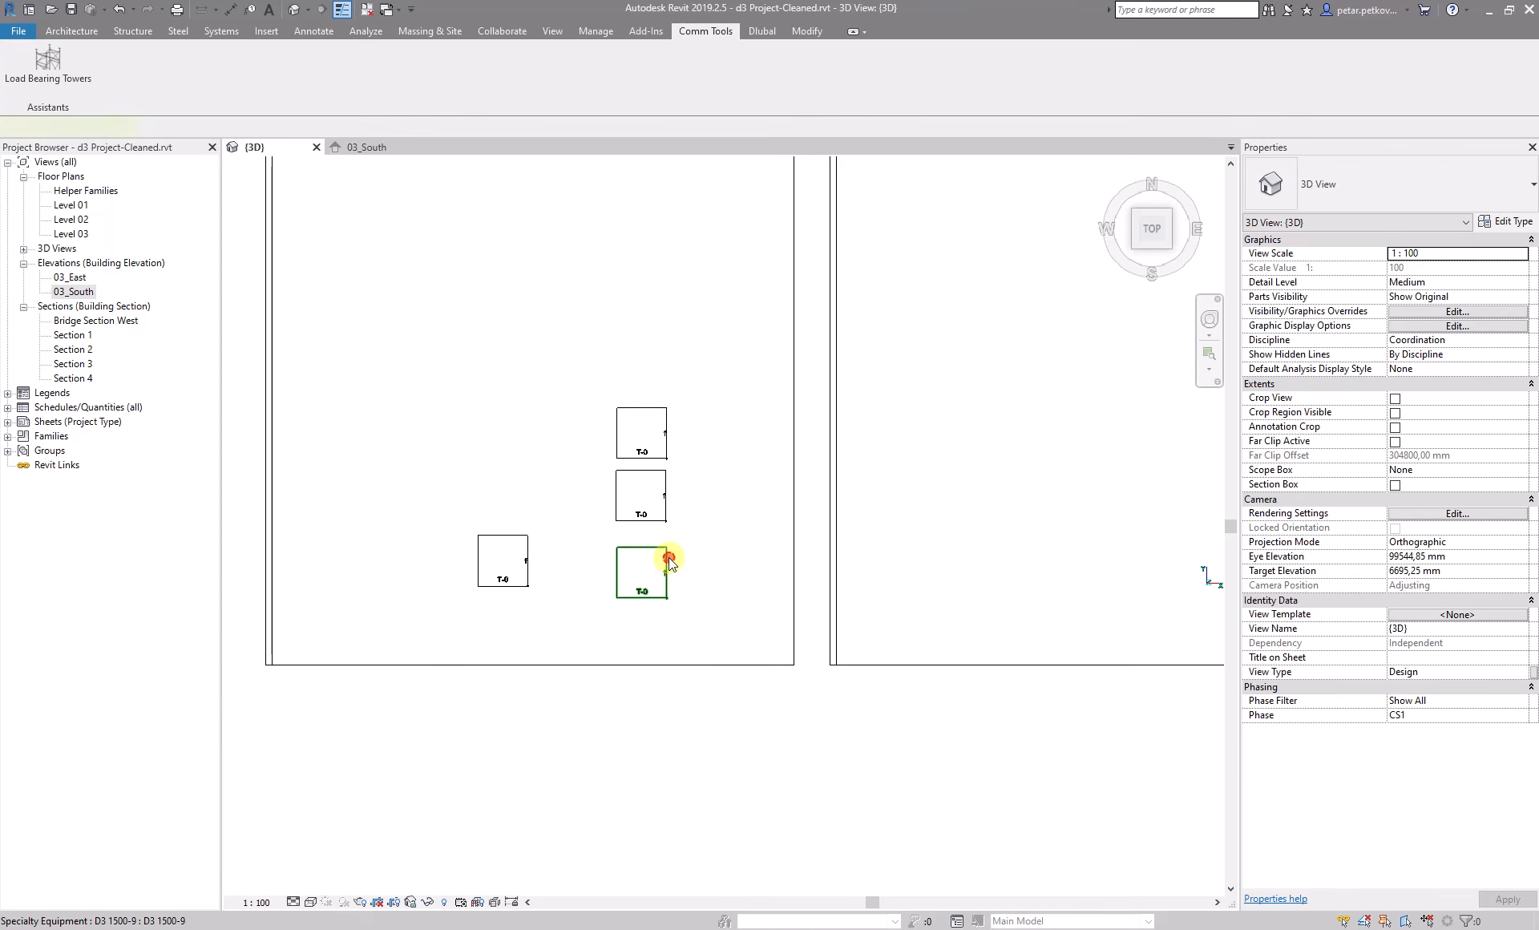
- Set the tower name of the lowest helper family in the column of three to T-1
left_click(668, 556)
left_click(1419, 282)
key("BackSpace")
type("1")
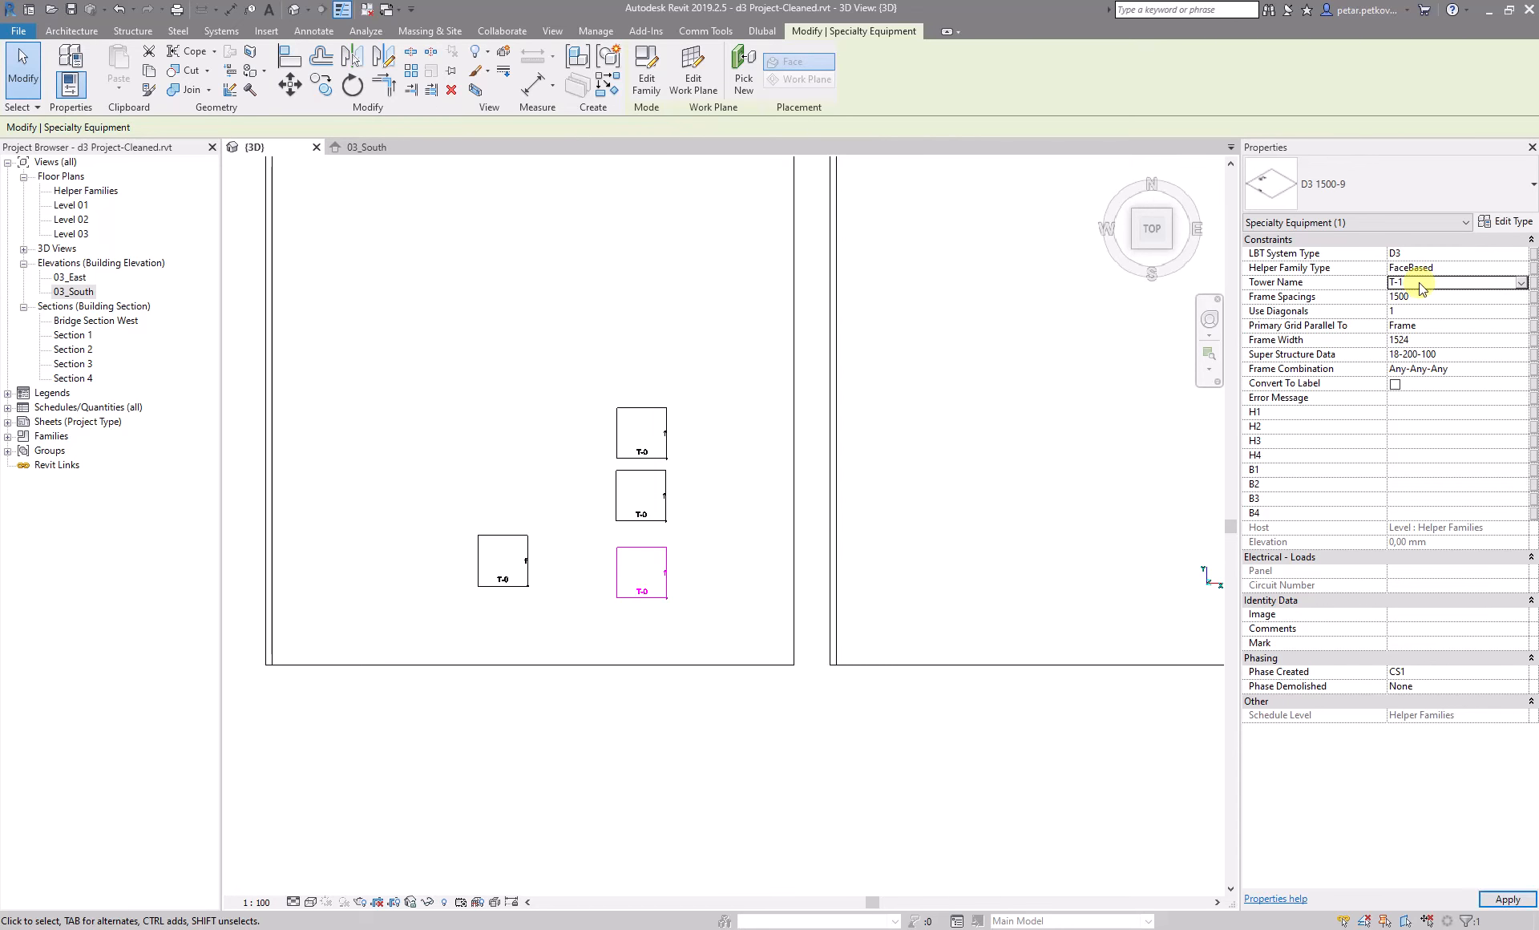
- Set the tower name of the middle helper family in the column to T-2
left_click(664, 491)
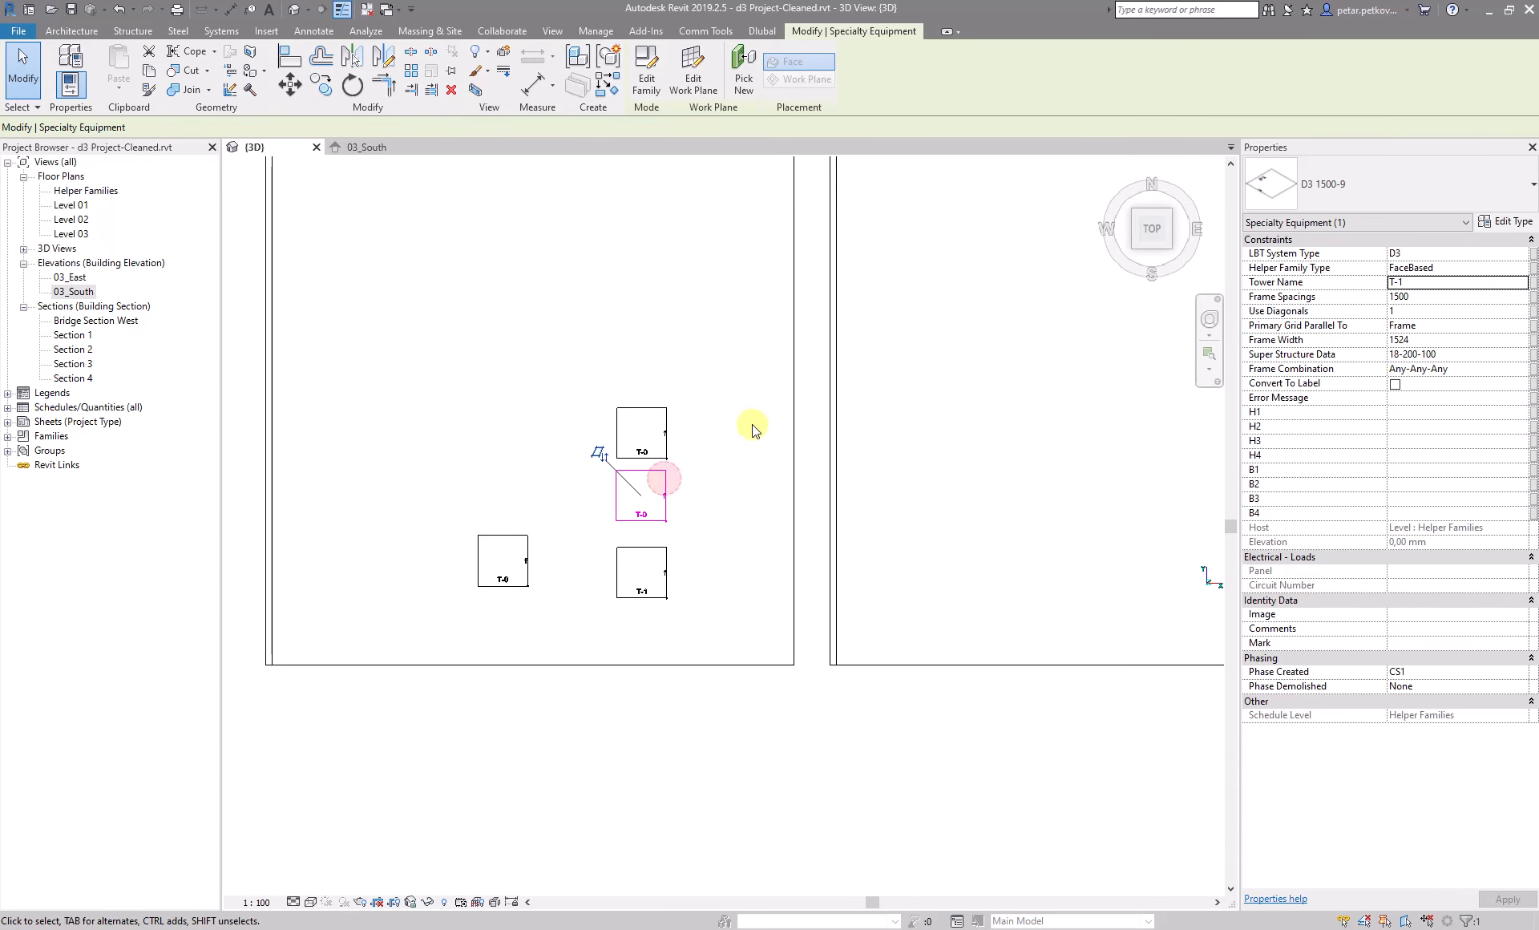
left_click(1418, 280)
key("BackSpace")
type("2")
left_click(980, 414)
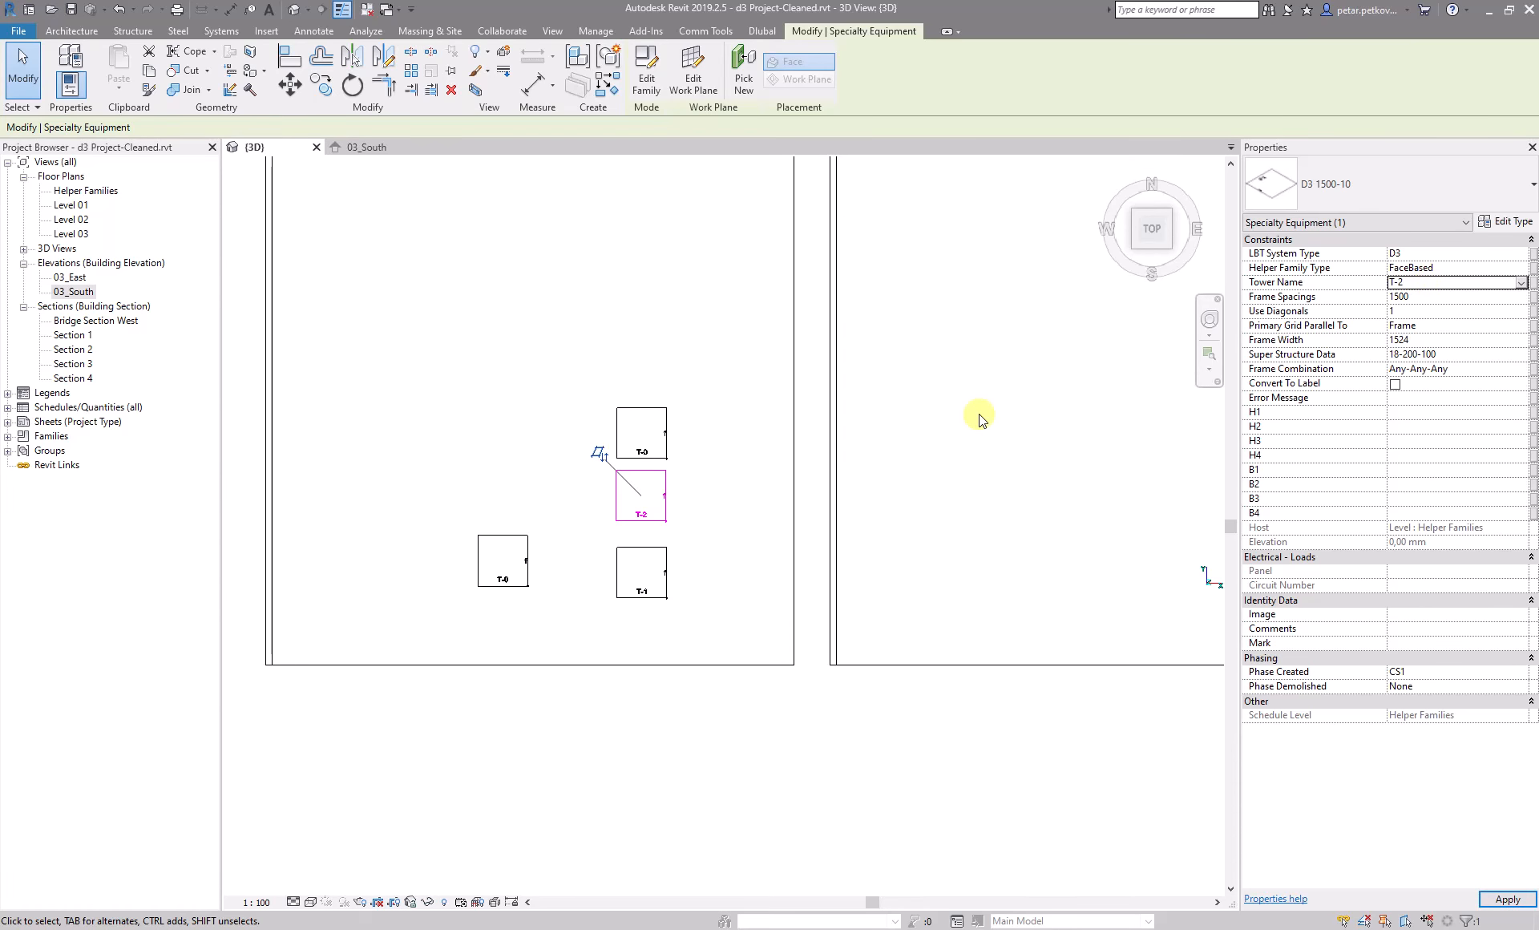
- Set the tower name of the uppermost helper family in the column to T-3
left_click(653, 432)
left_click(1424, 283)
left_click(1423, 285)
key("BackSpace")
type("3")
left_click(1016, 397)
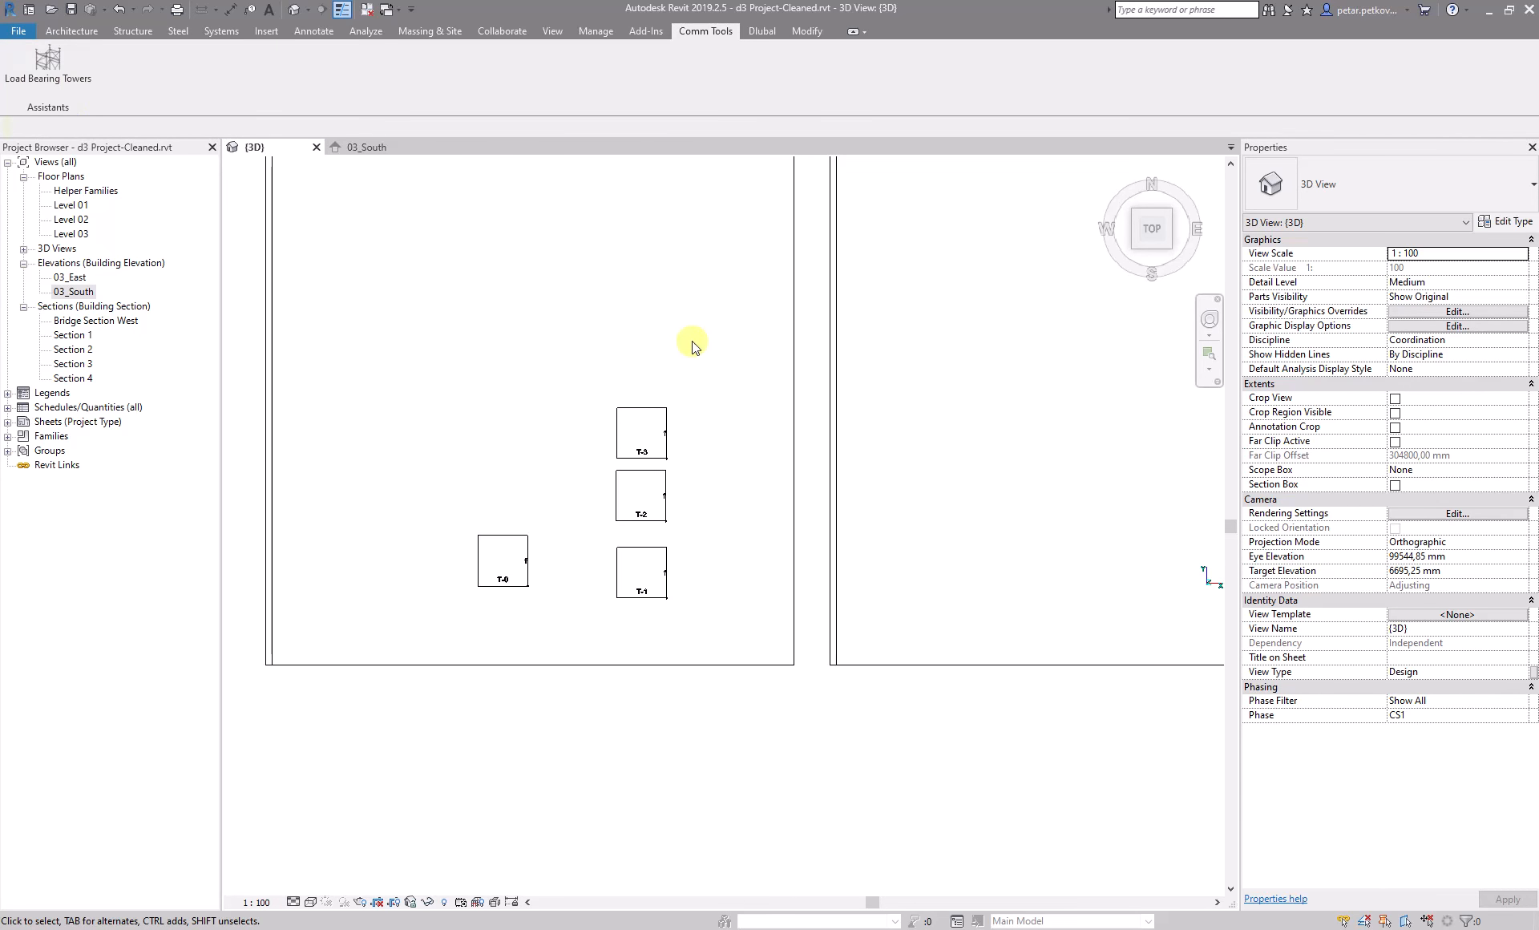
- Generate 3D load bearing towers from the T-1, T-2 and T-3 helper families, including the surrounding slabs in the selection
left_click(50, 74)
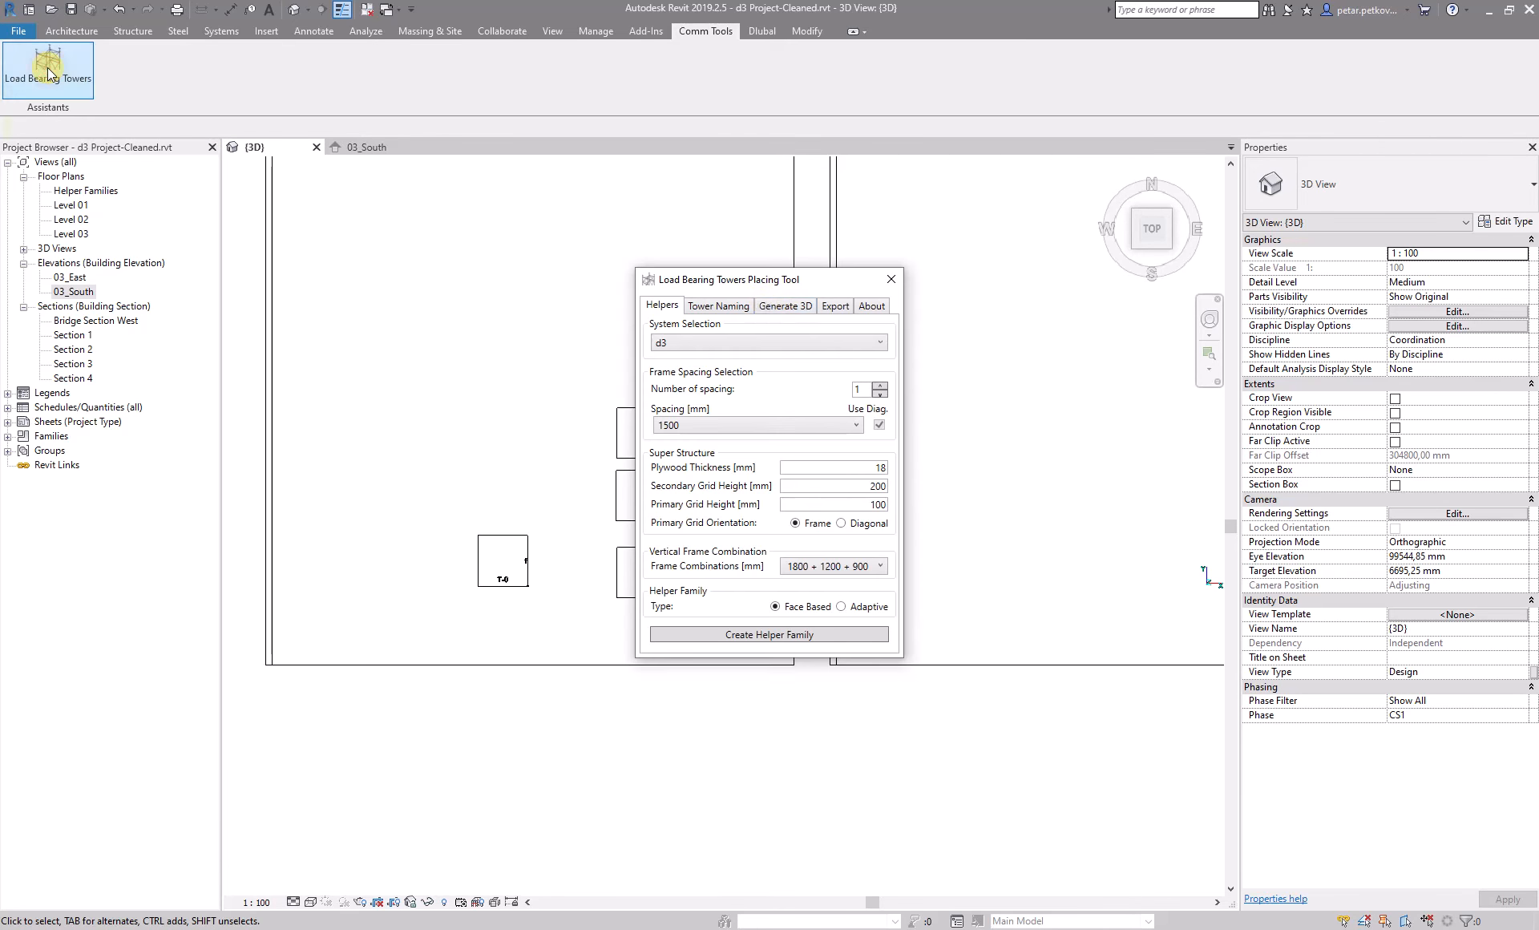
left_click(769, 308)
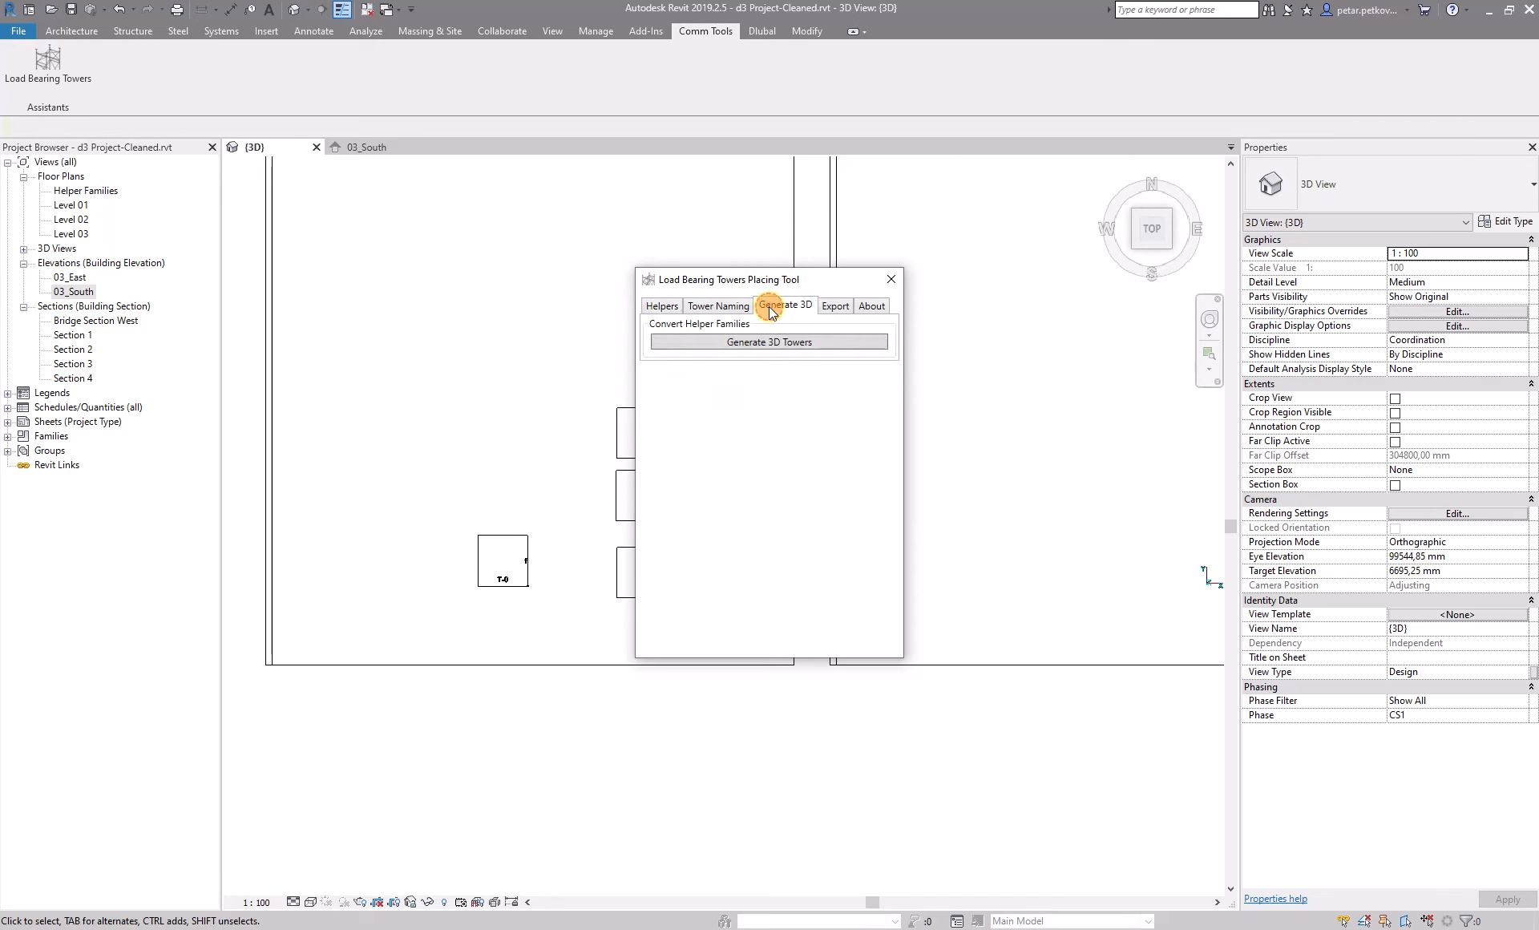
left_click(777, 345)
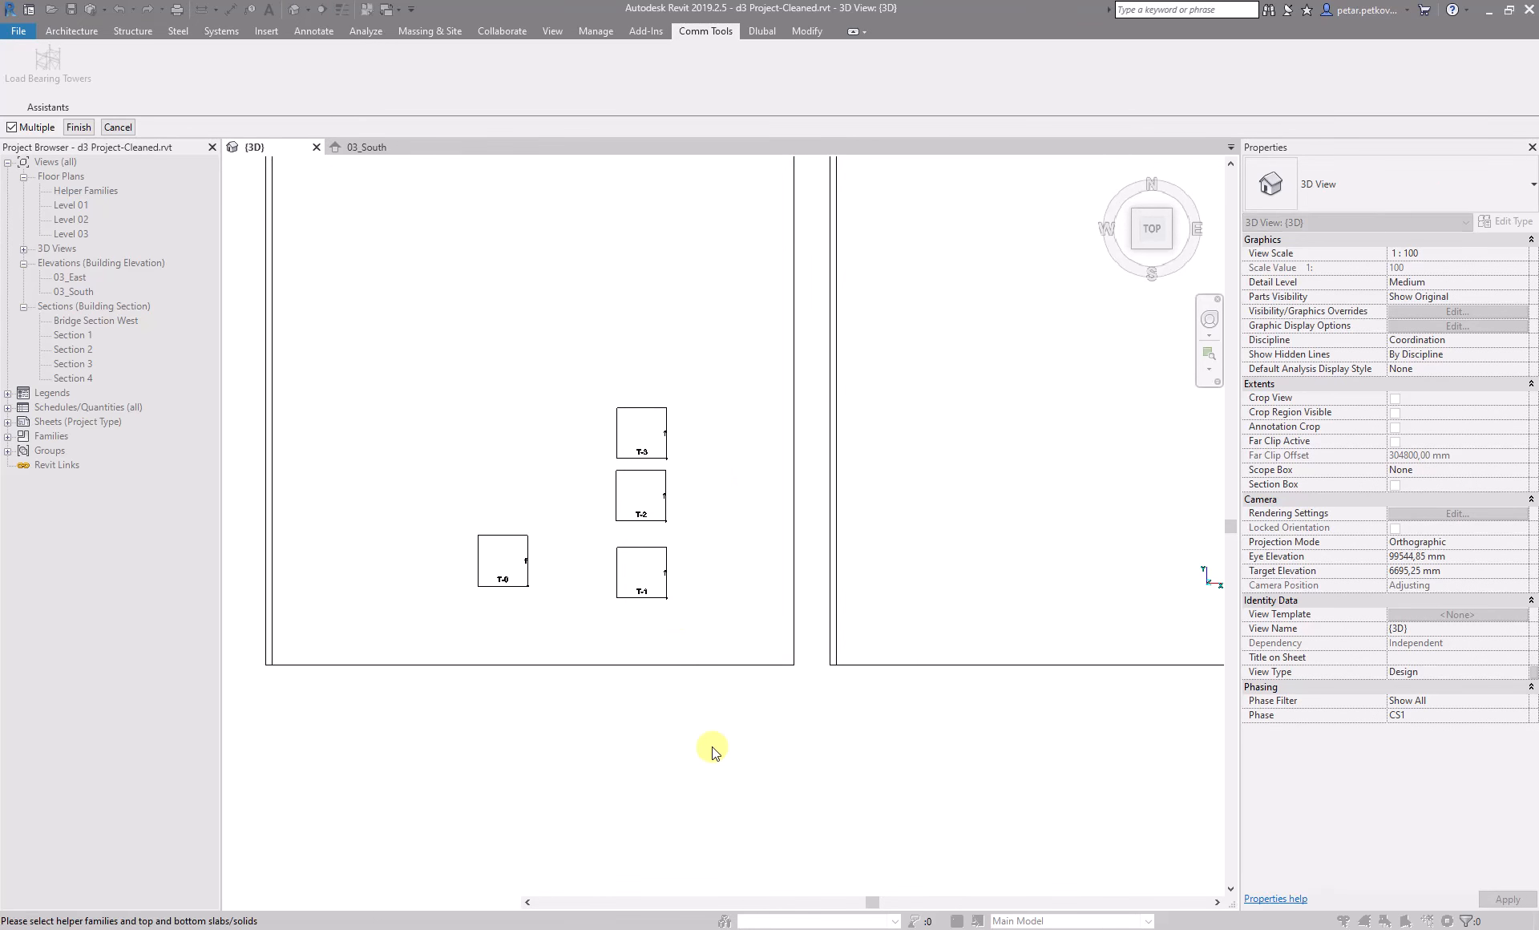
left_click_drag(721, 772, 607, 397)
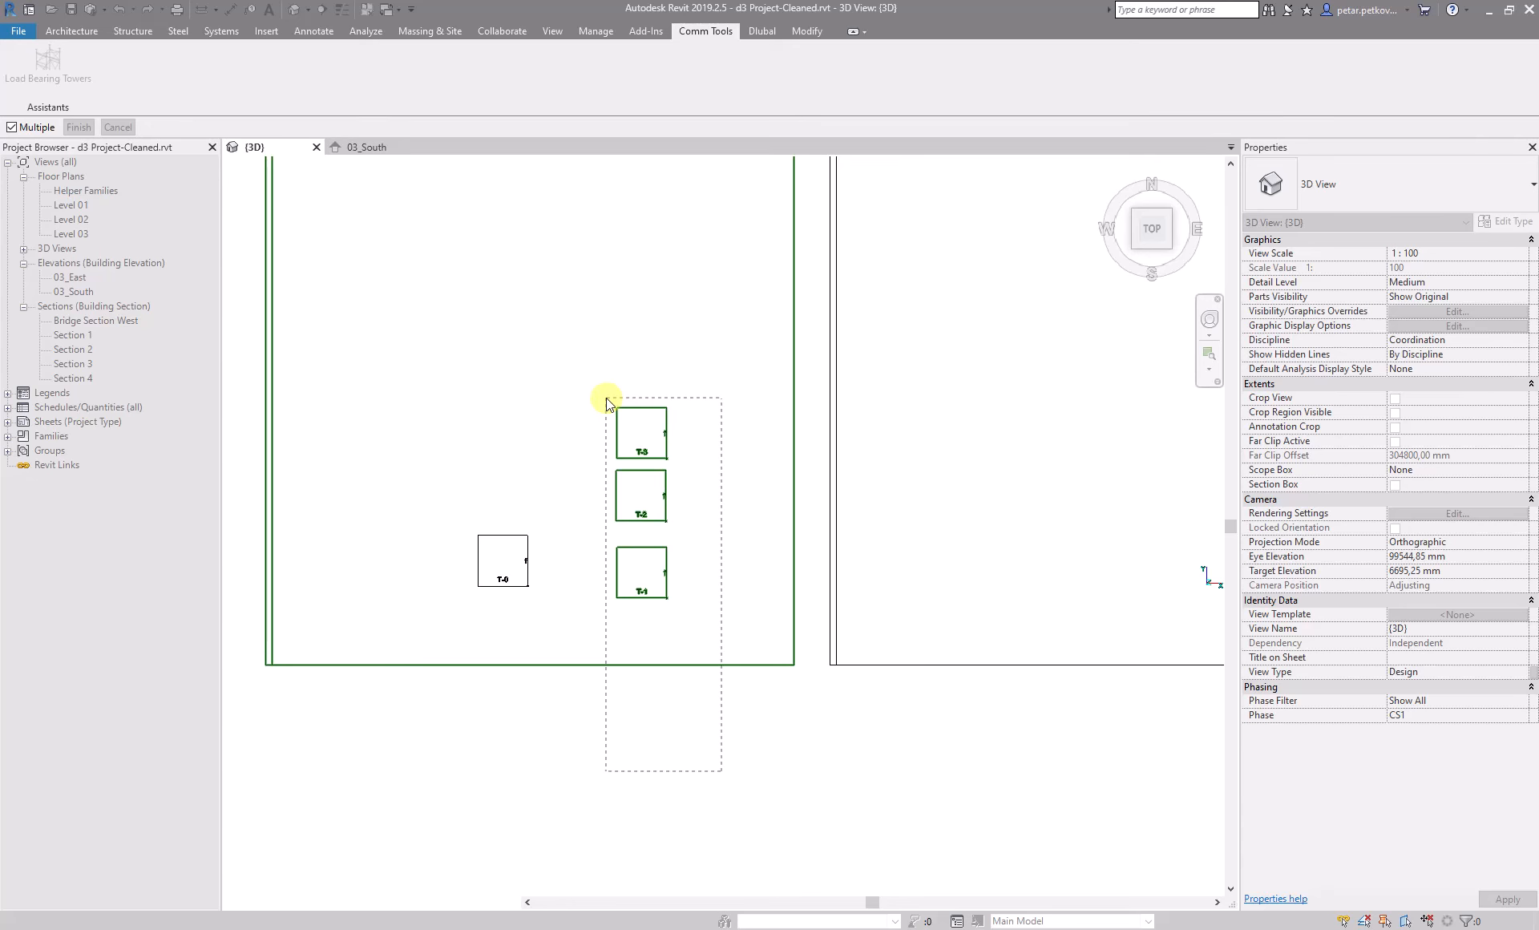
left_click_drag(606, 397, 606, 397)
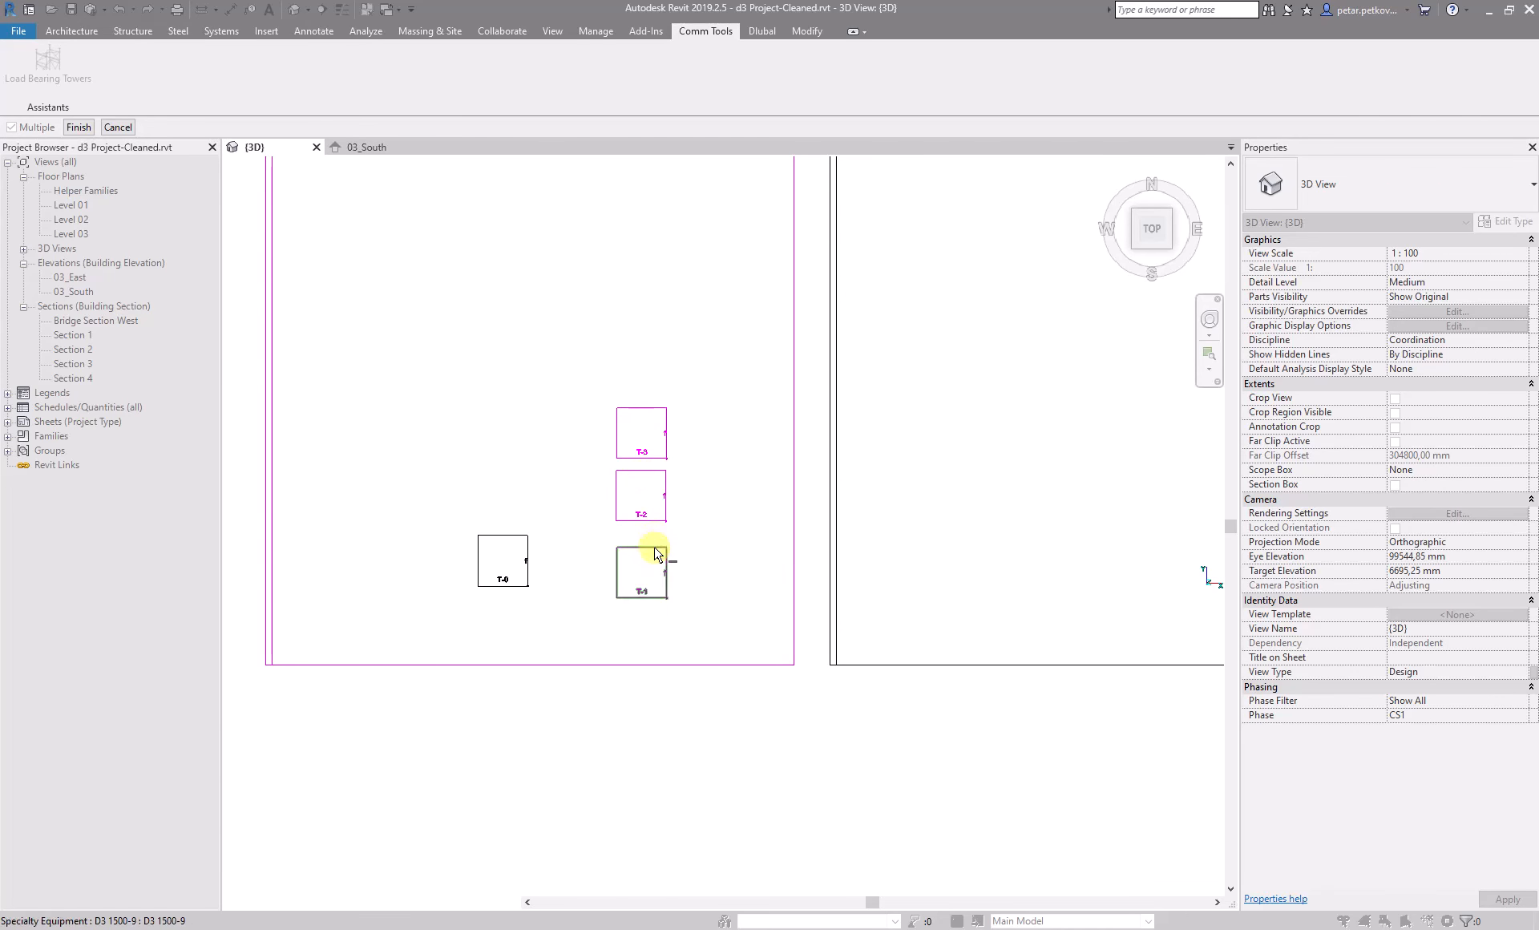
left_click(267, 510)
left_click(78, 128)
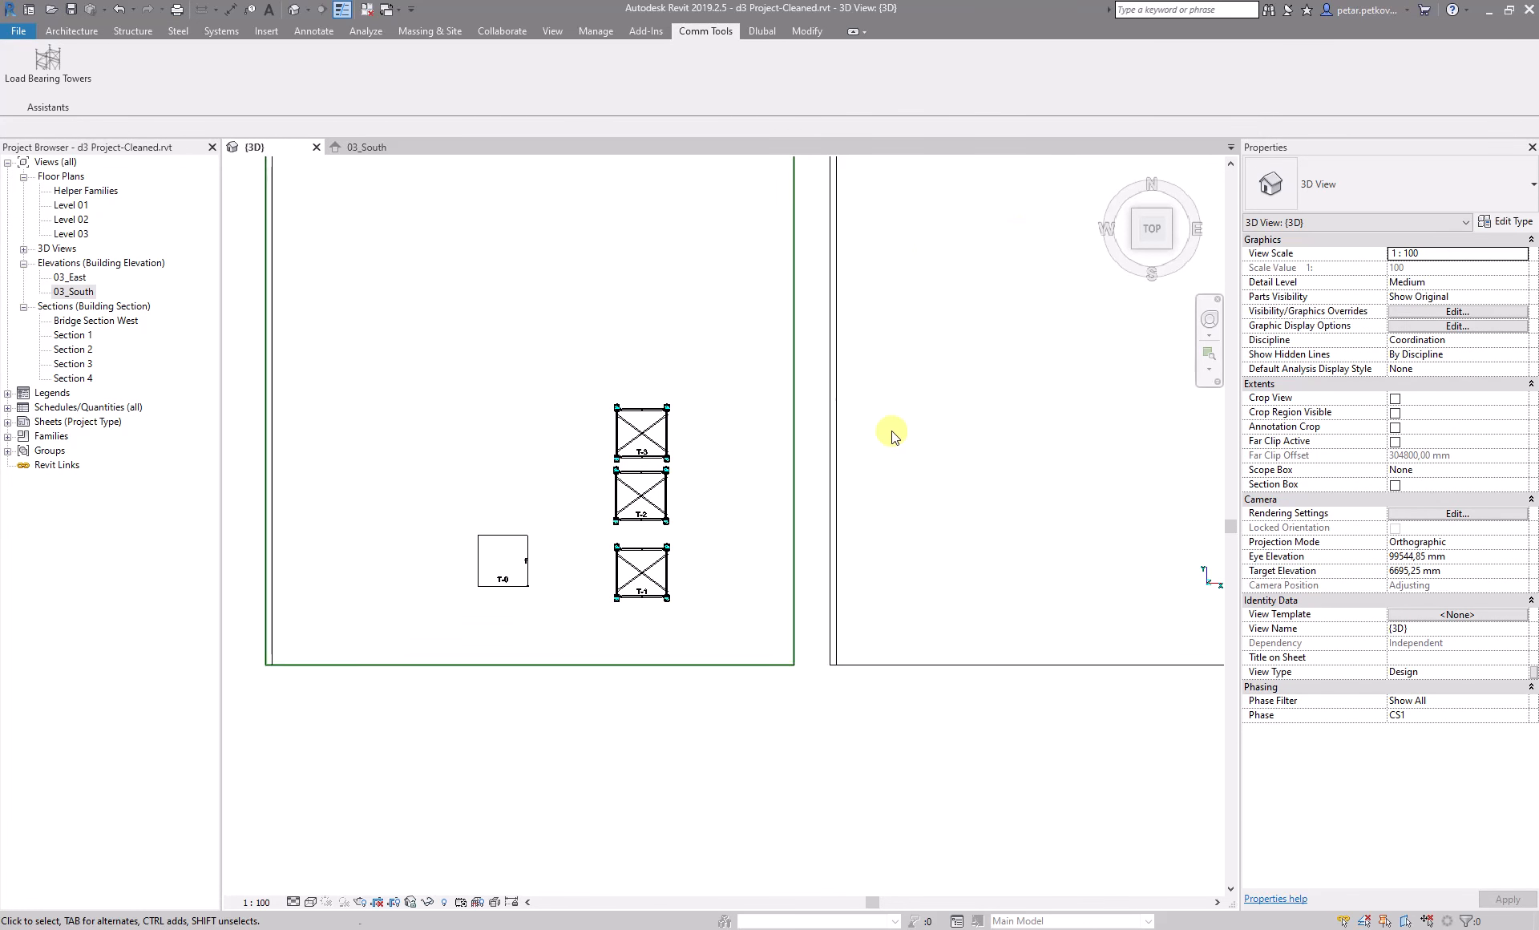
- Inspect the generated towers from the front and from above, and check the unit assembly code of T-2's diagonal cross
left_click(1153, 264)
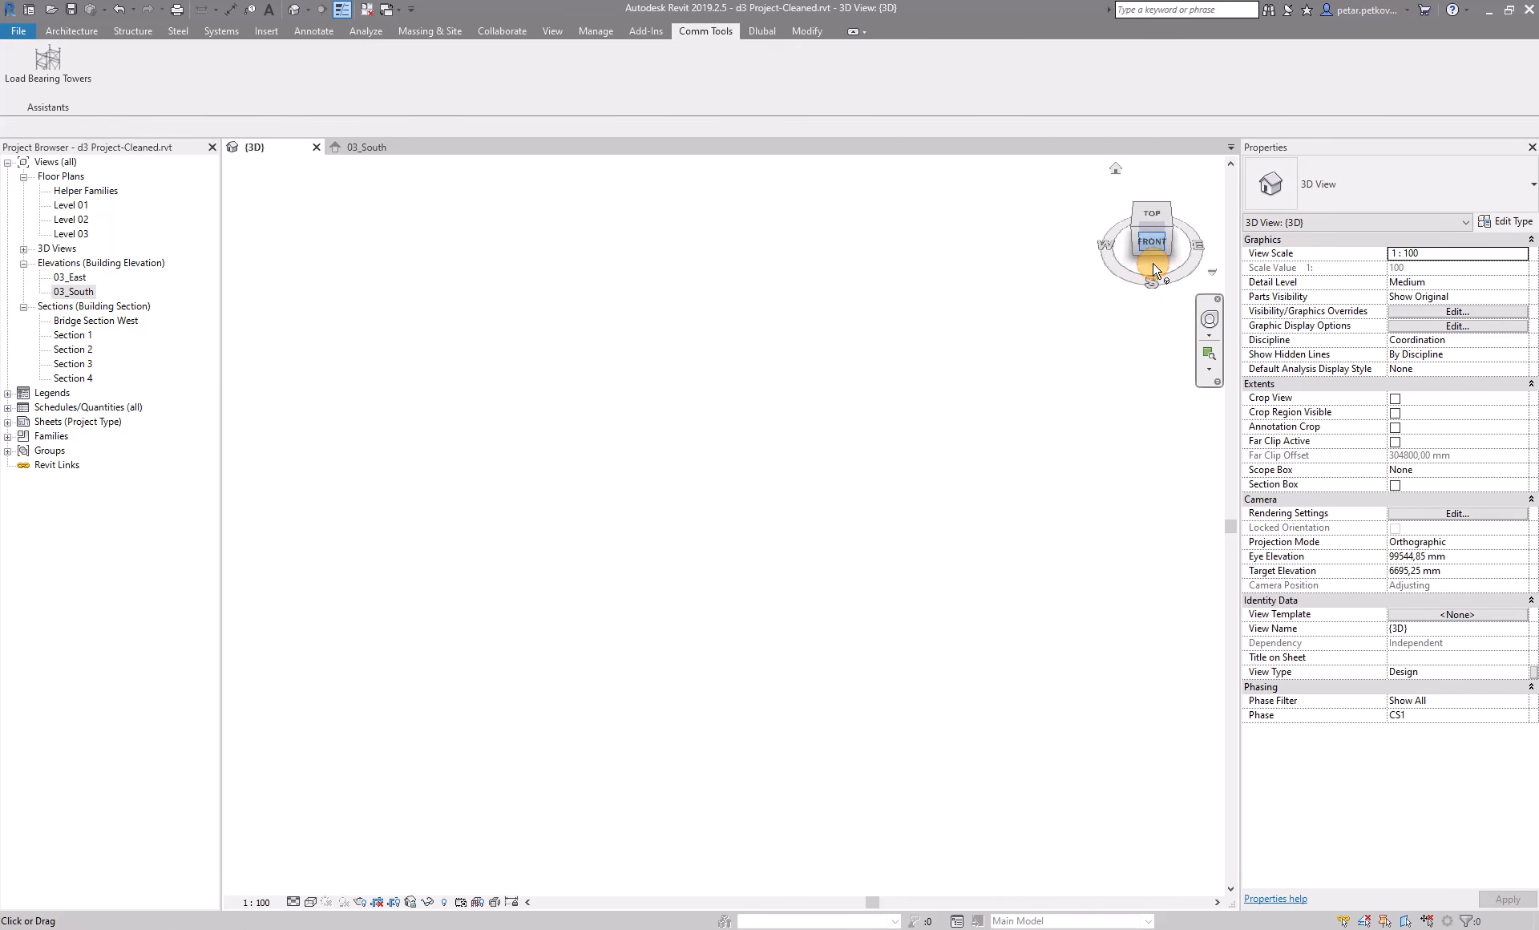
scroll(864, 545, "up", 5)
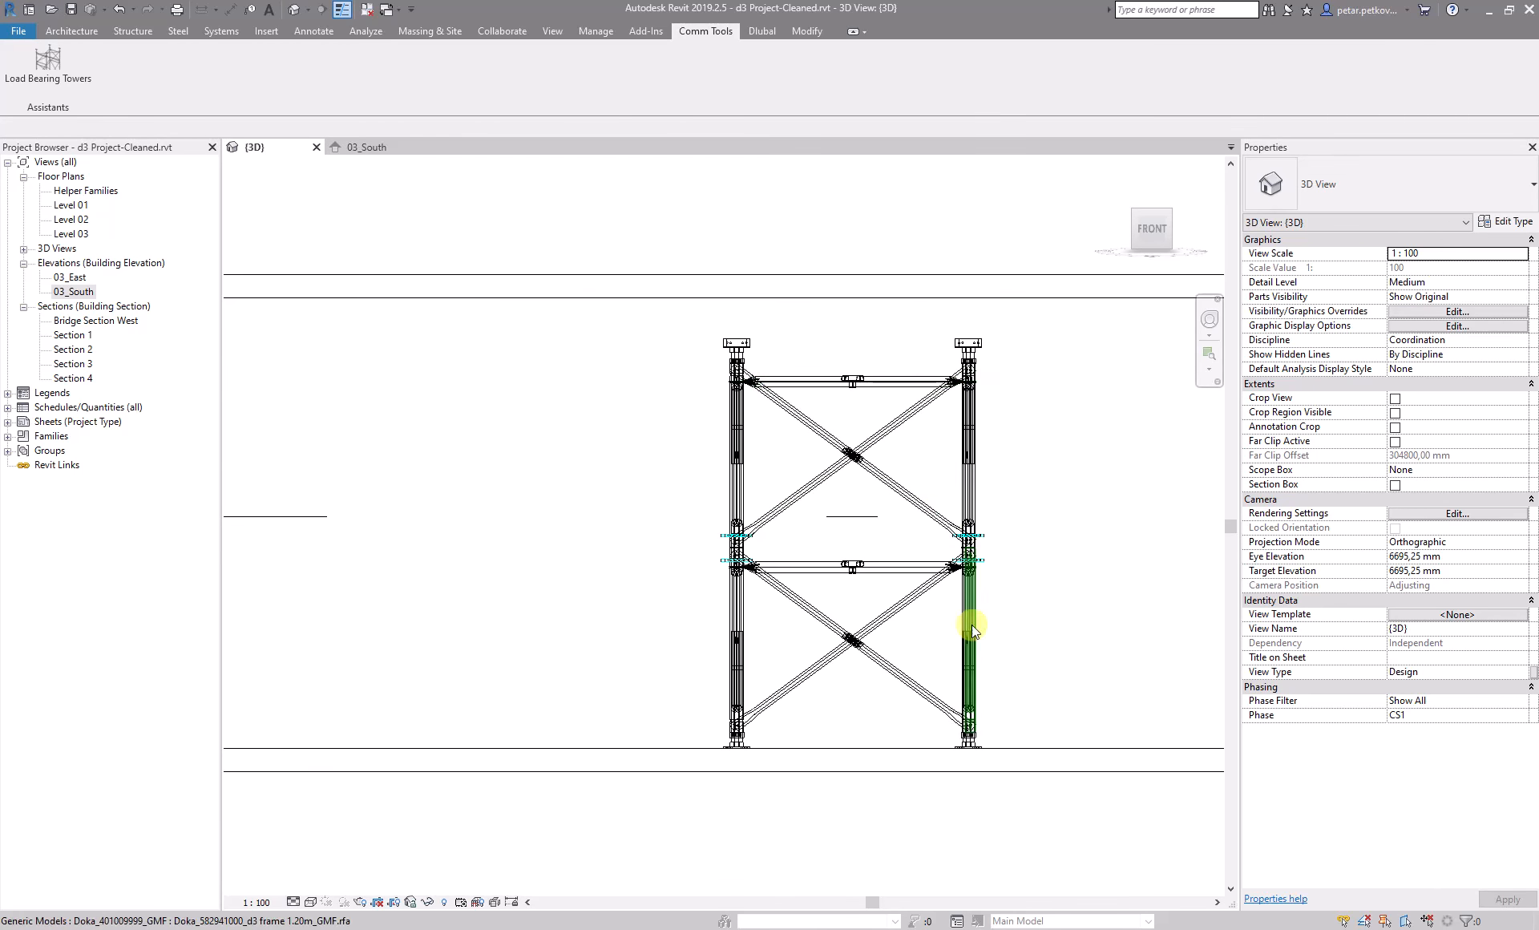
scroll(972, 618, "up", 2)
scroll(952, 227, "up", 3)
scroll(836, 424, "down", 3)
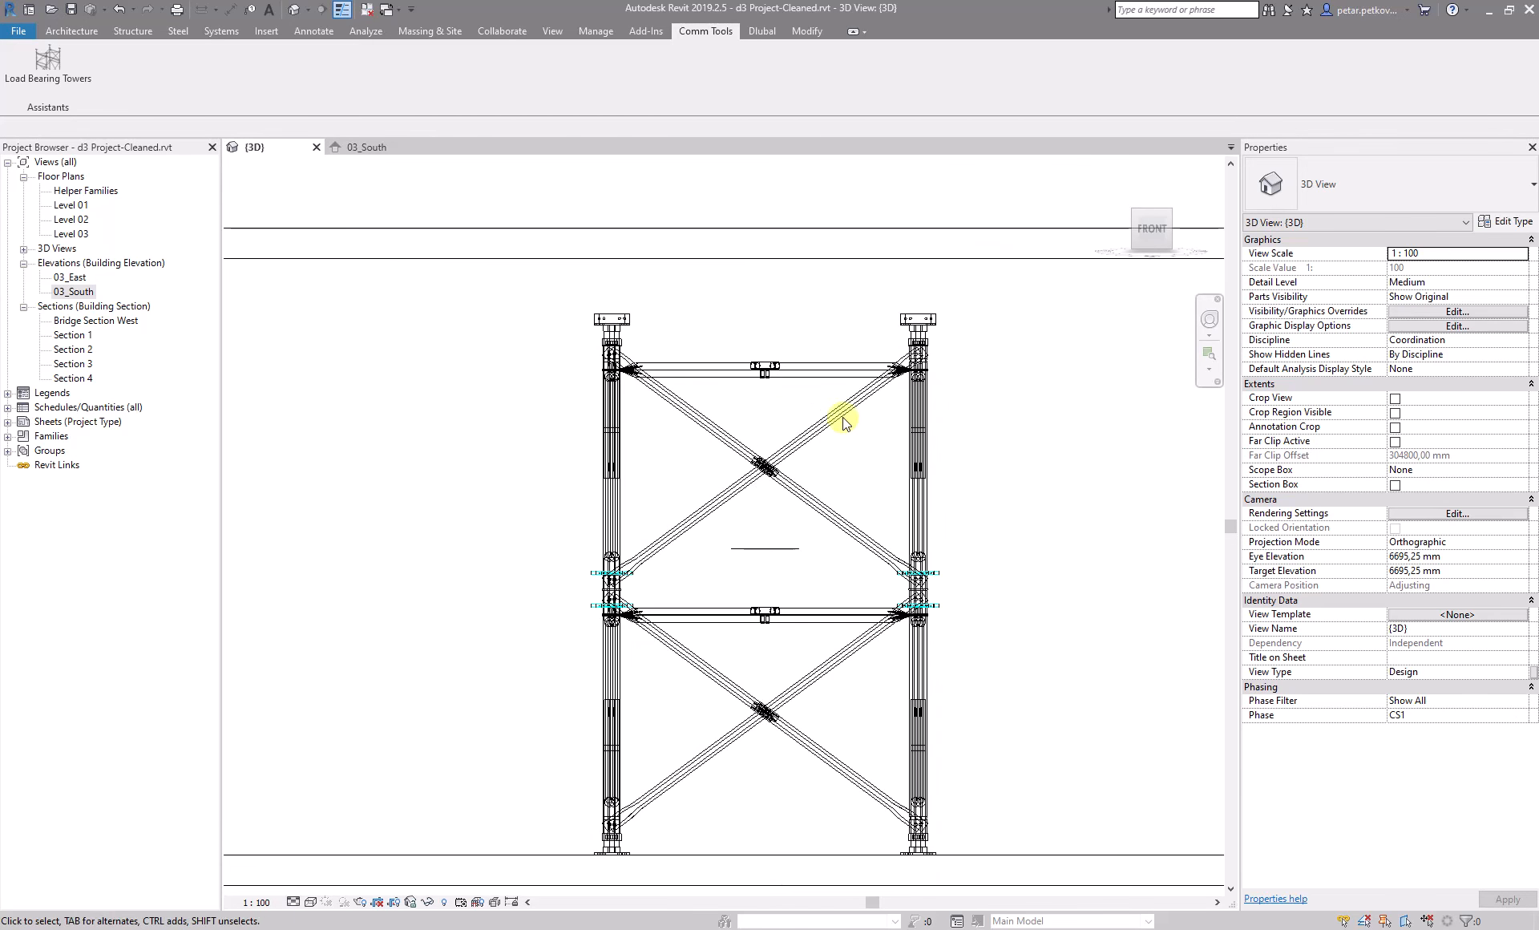
scroll(841, 345, "down", 4)
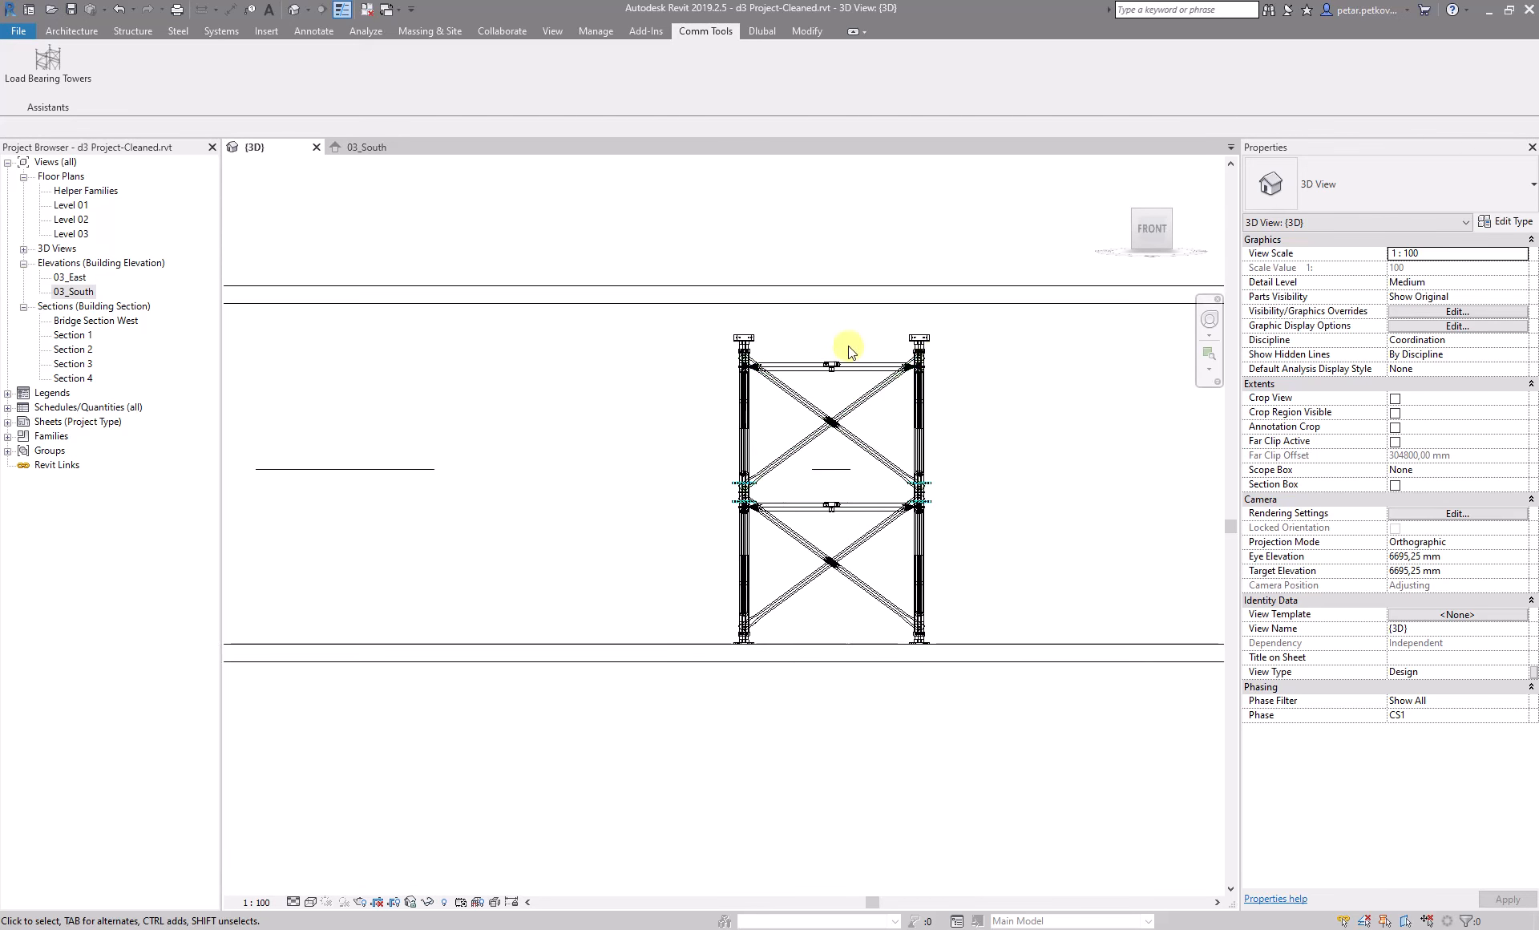
middle_click_drag(912, 226, 1075, 244, "shift")
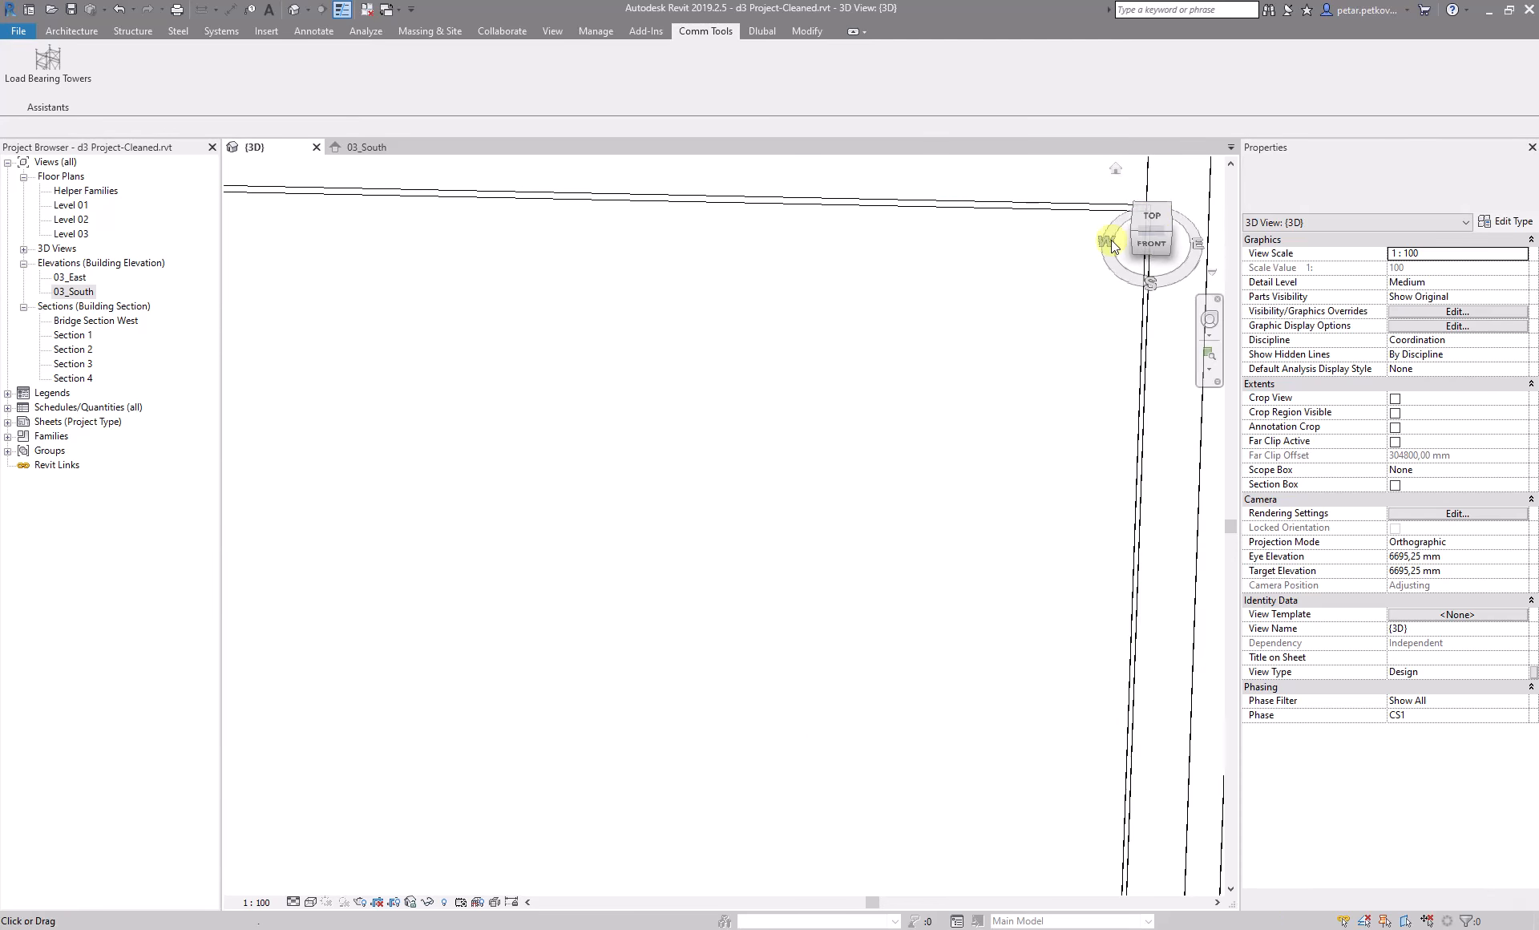
left_click(1154, 214)
scroll(788, 344, "up", 8)
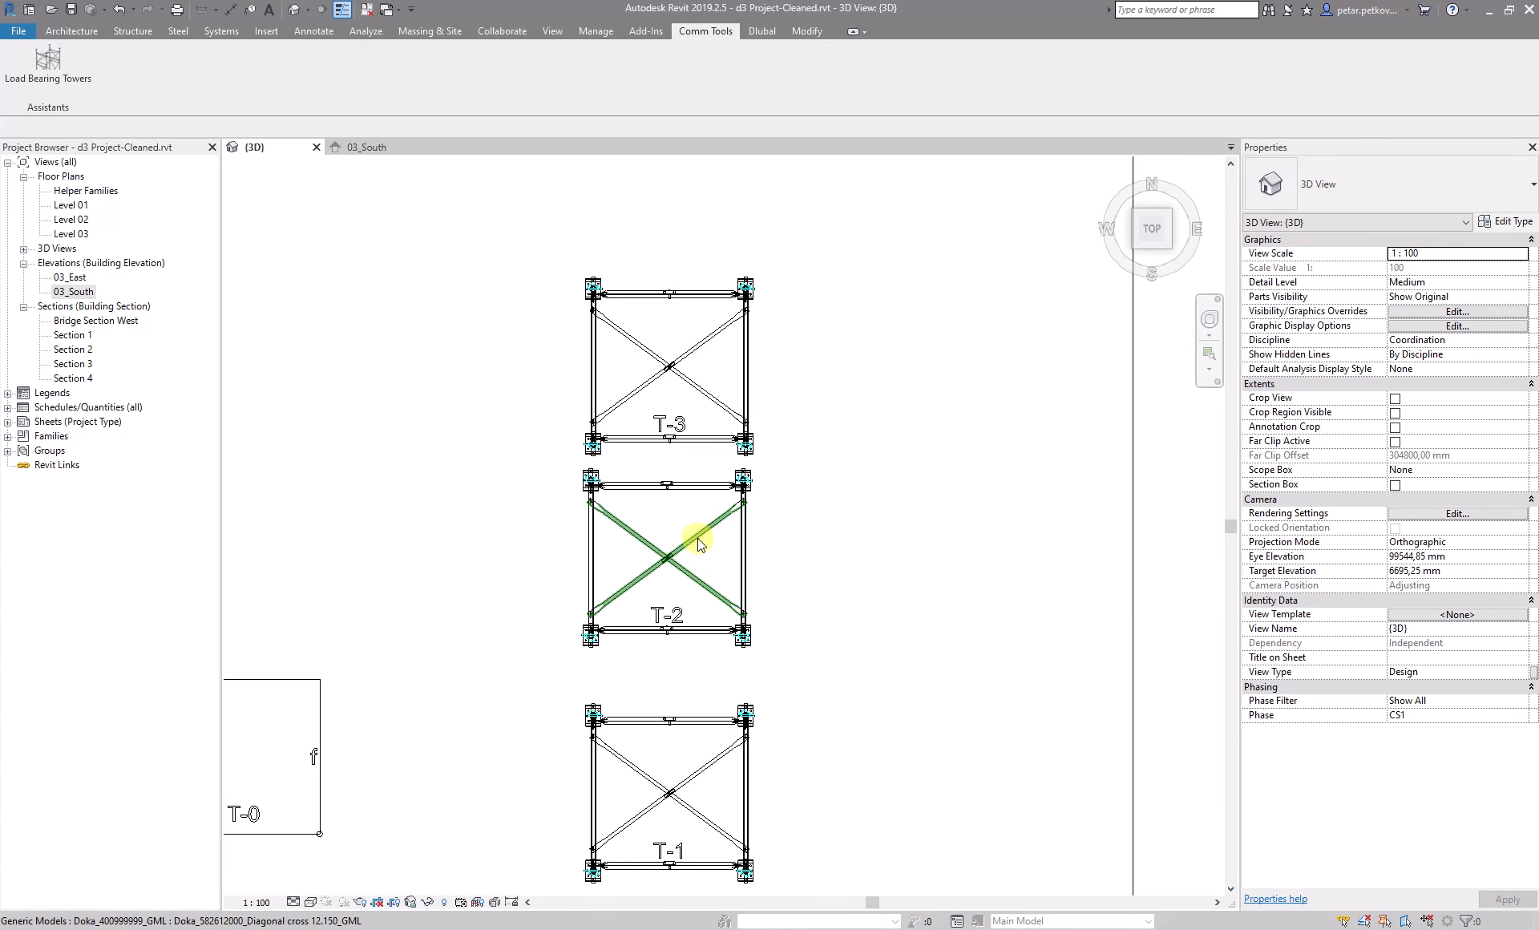
left_click(696, 537)
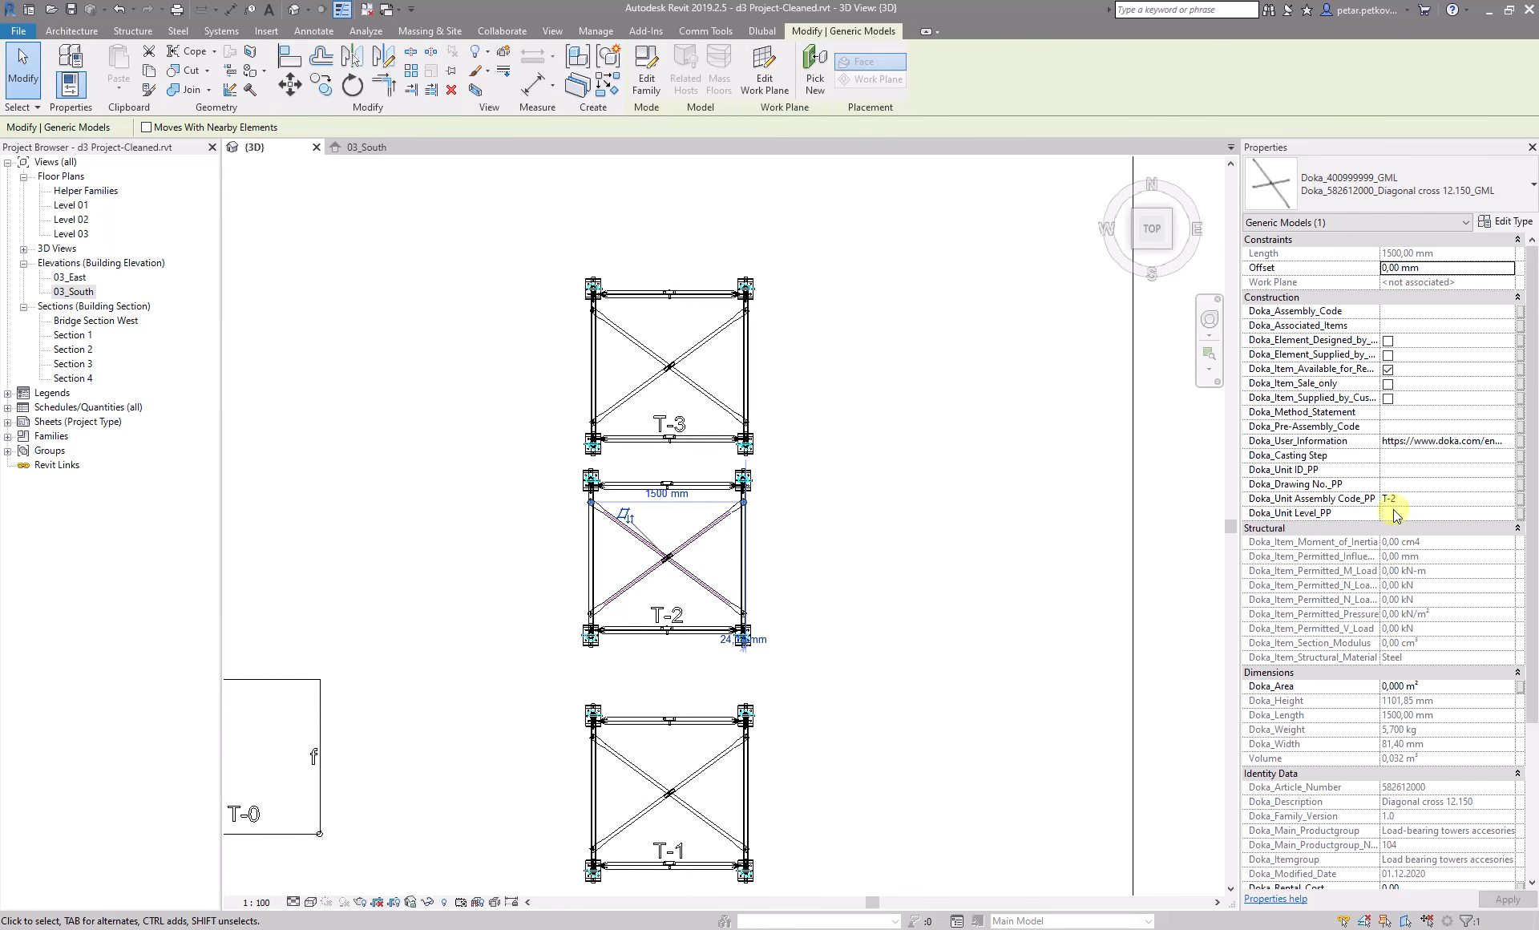
- Open the 00_Doka_All Doka Families schedule and duplicate it
left_click(186, 481)
left_click(7, 408)
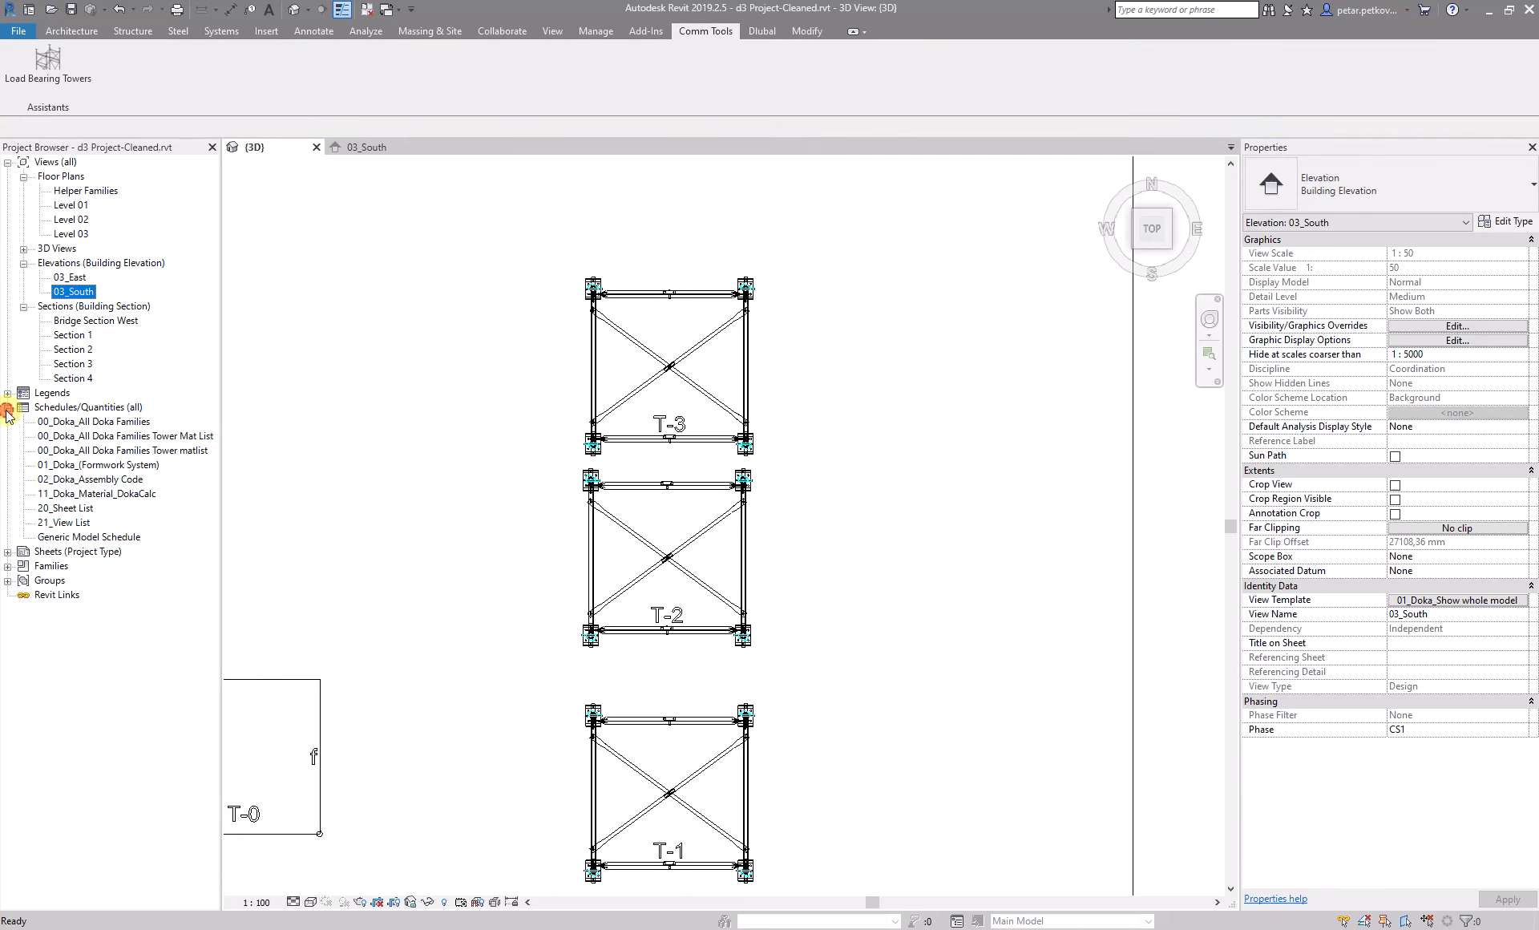
double_click(114, 423)
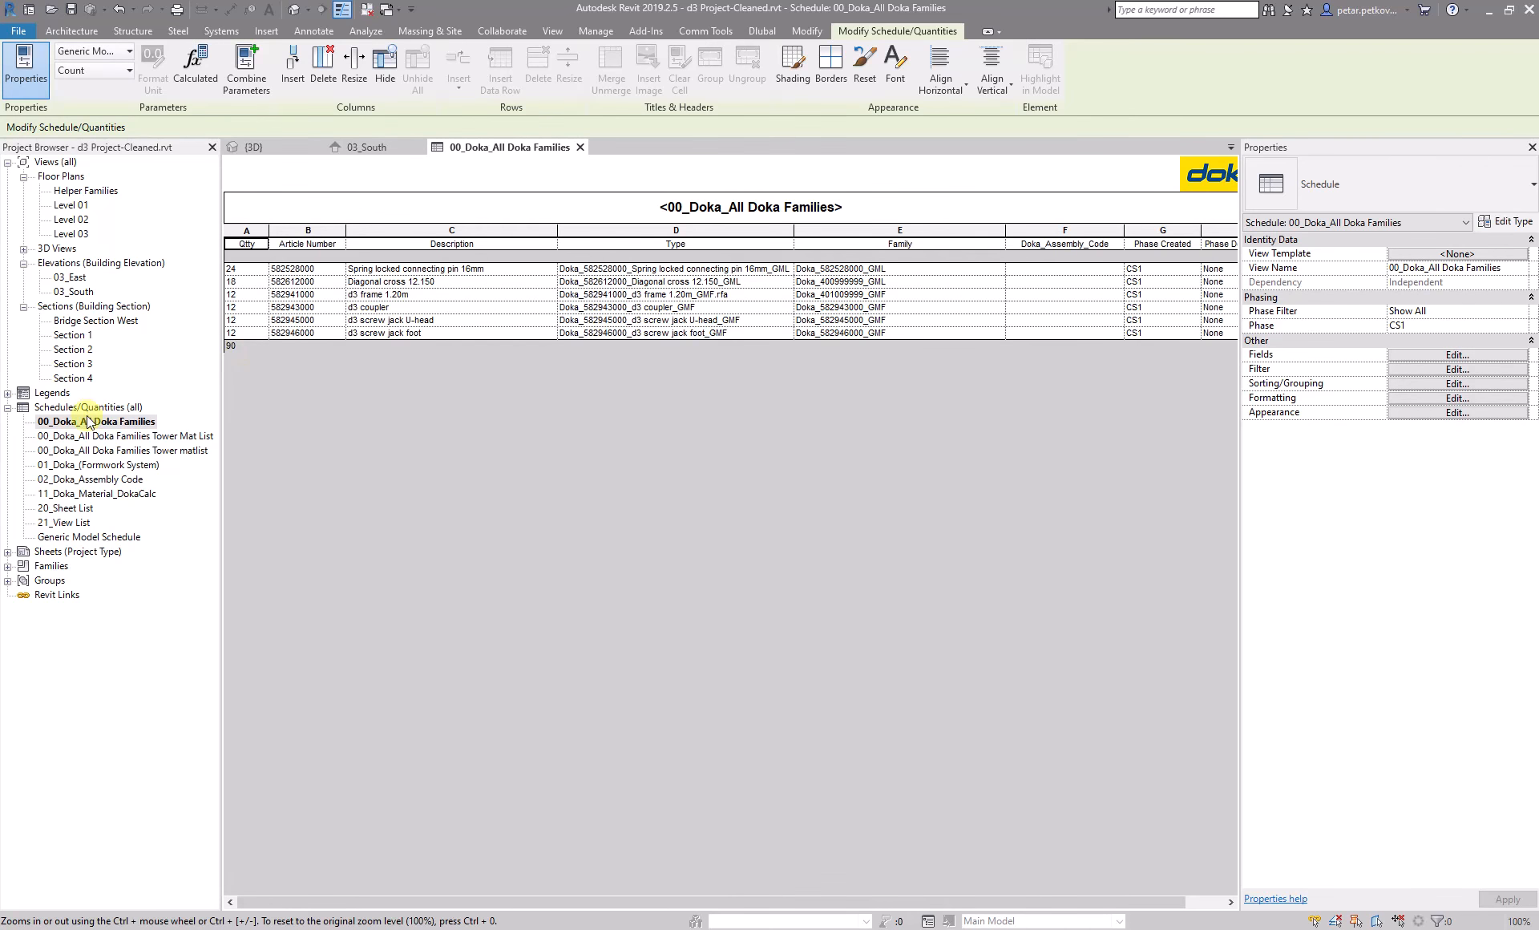
right_click(101, 424)
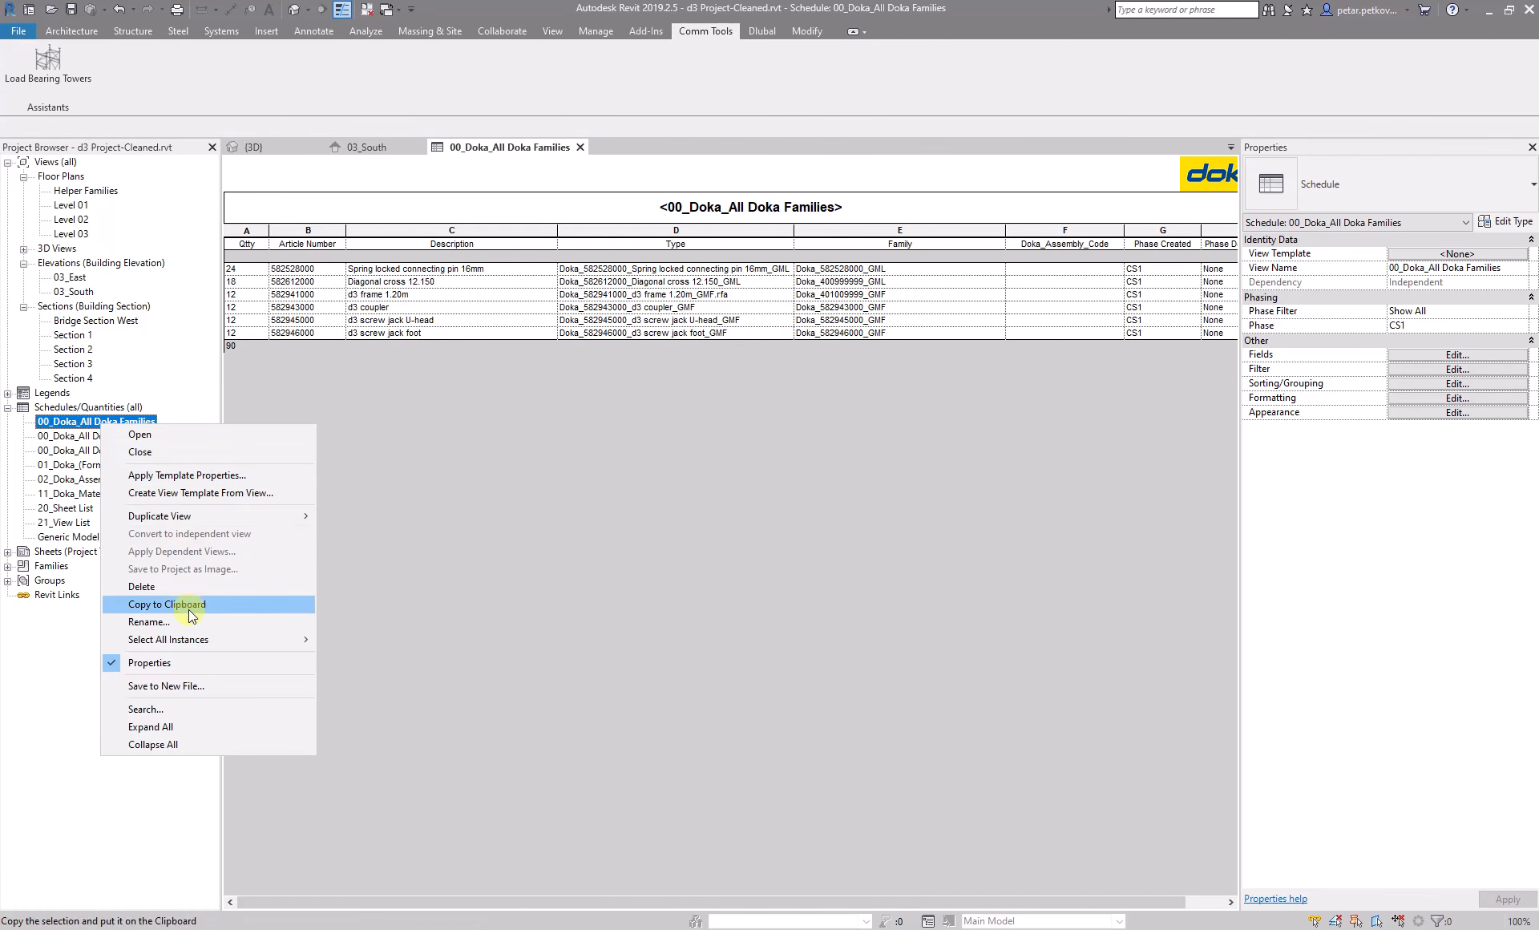
mouse_move(186, 521)
left_click(407, 515)
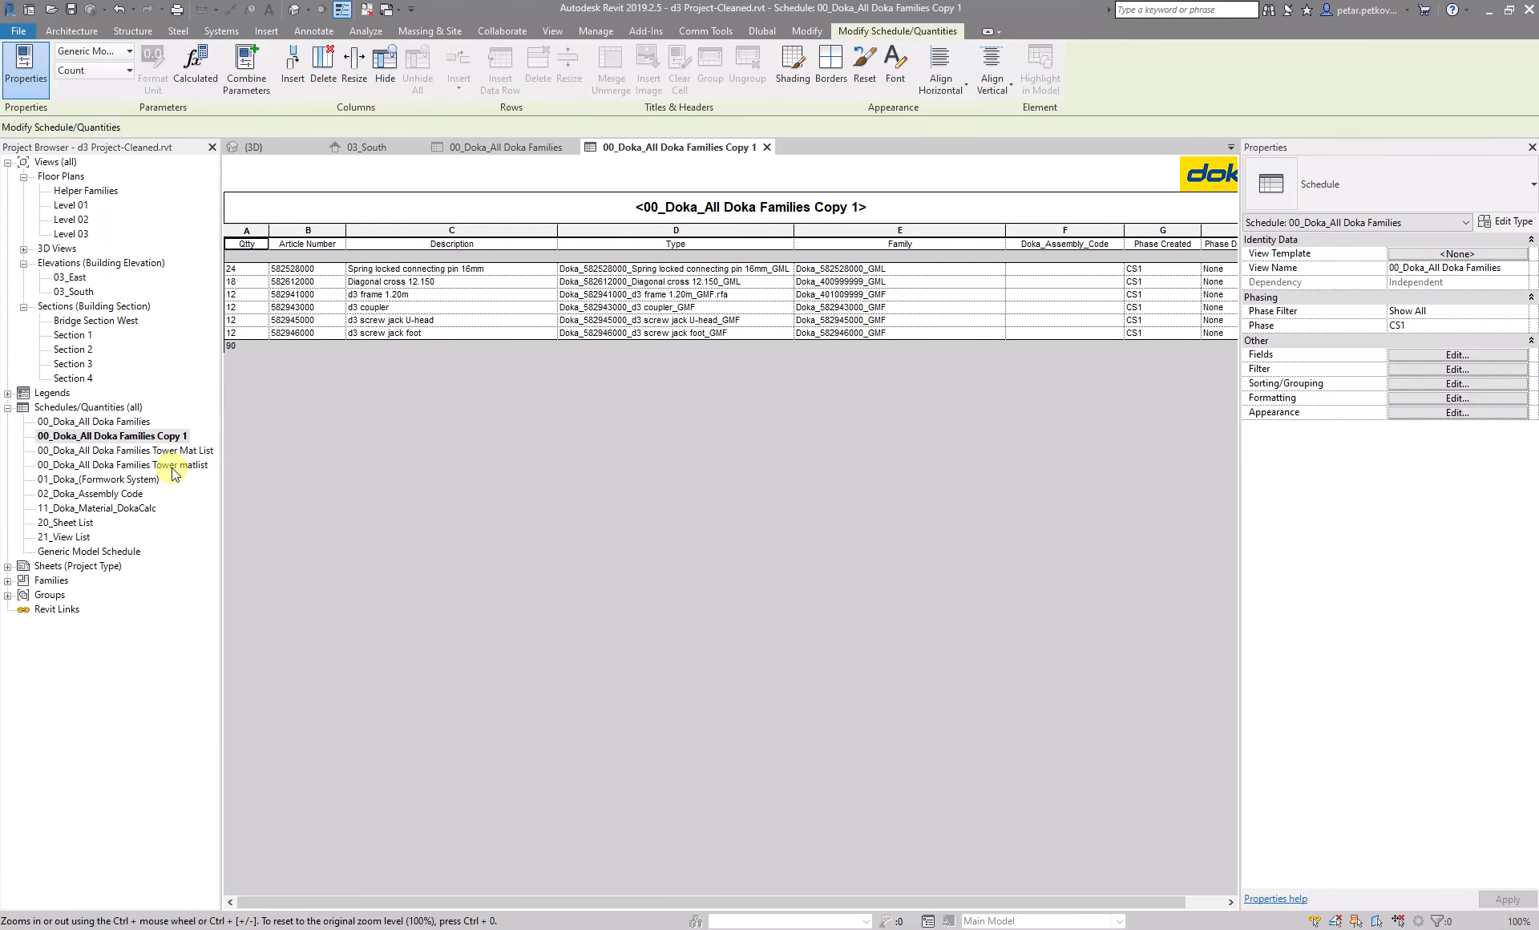
- Rename the duplicated schedule to 00_Doka_All Doka Families towers mat list 1
left_click(149, 437)
left_click(148, 436)
key("End")
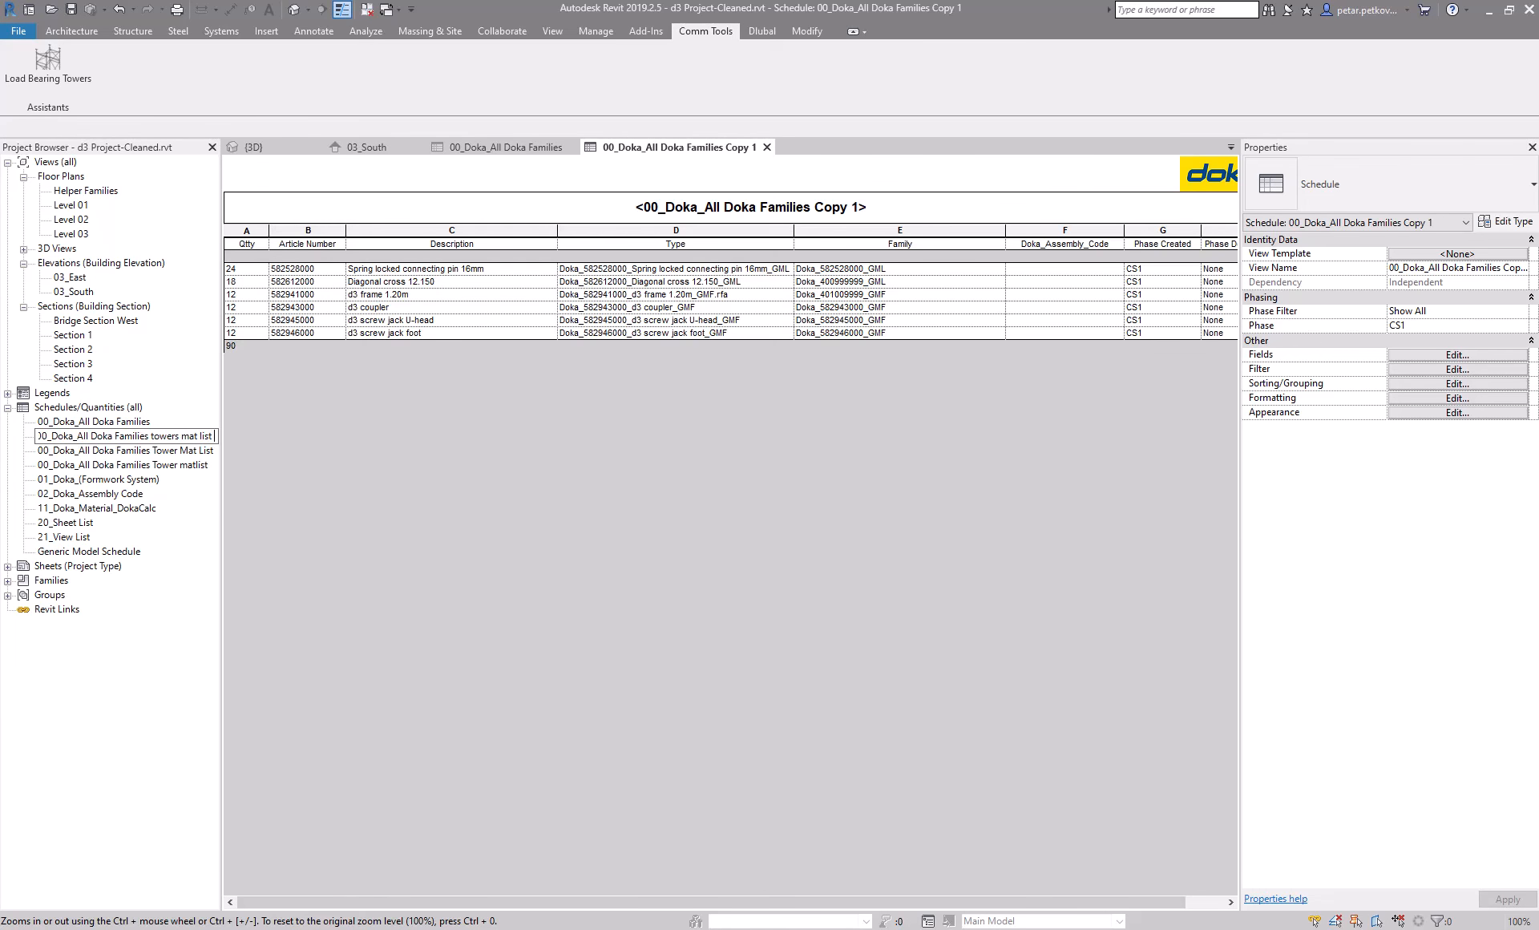
key("Return")
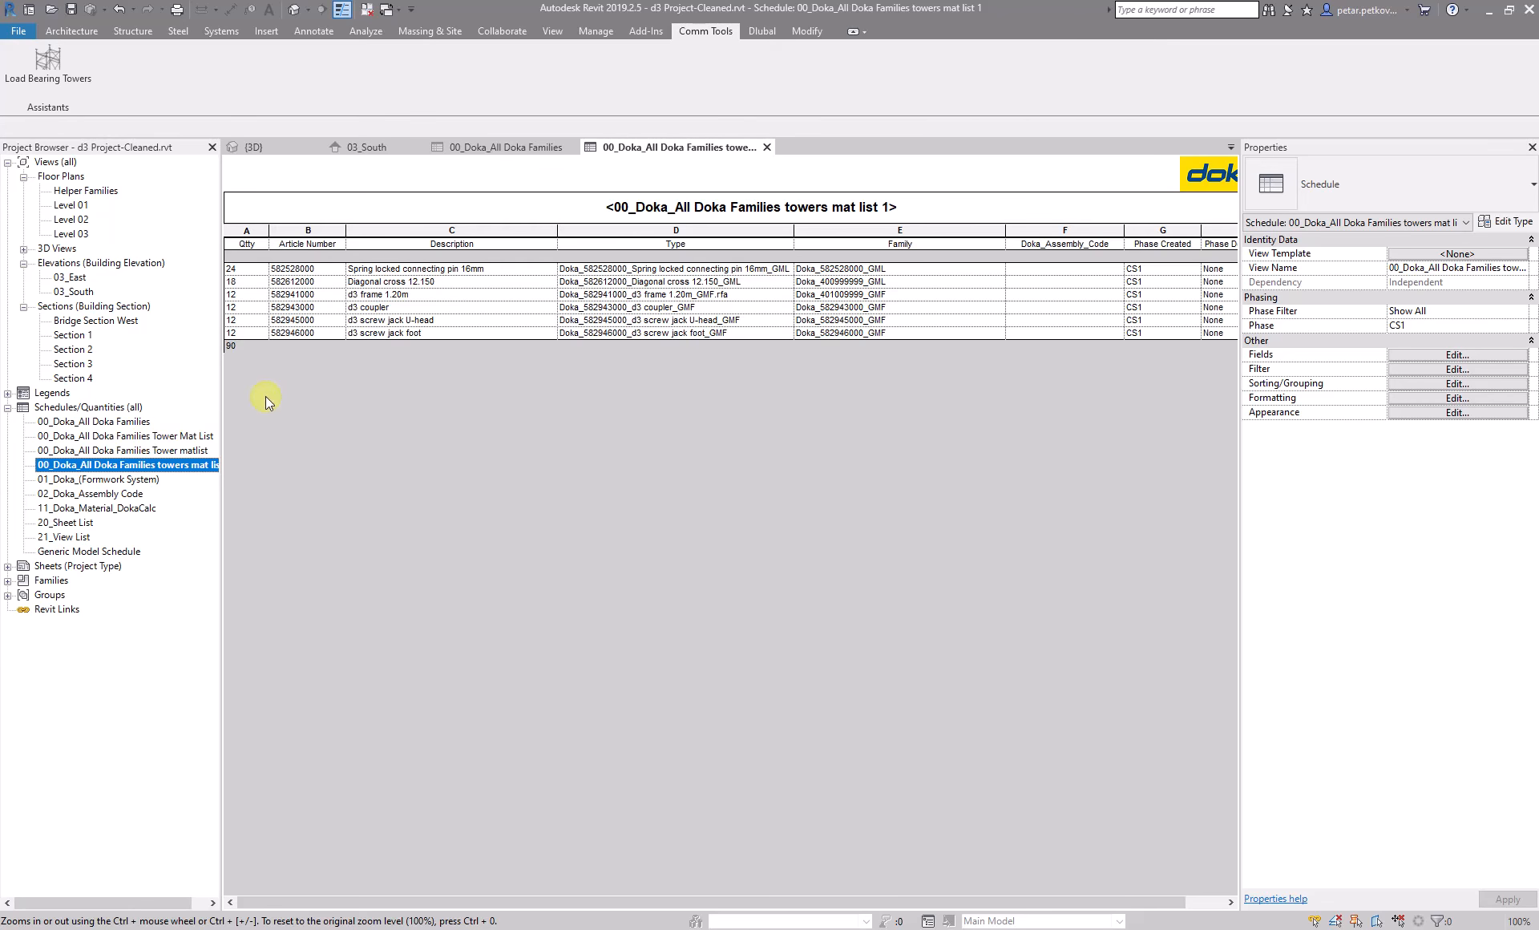
- Add the Doka_Unit Assembly Code_PP field to the tower material list schedule and make it the first scheduled field
left_click(1429, 356)
left_click_drag(805, 451, 827, 502)
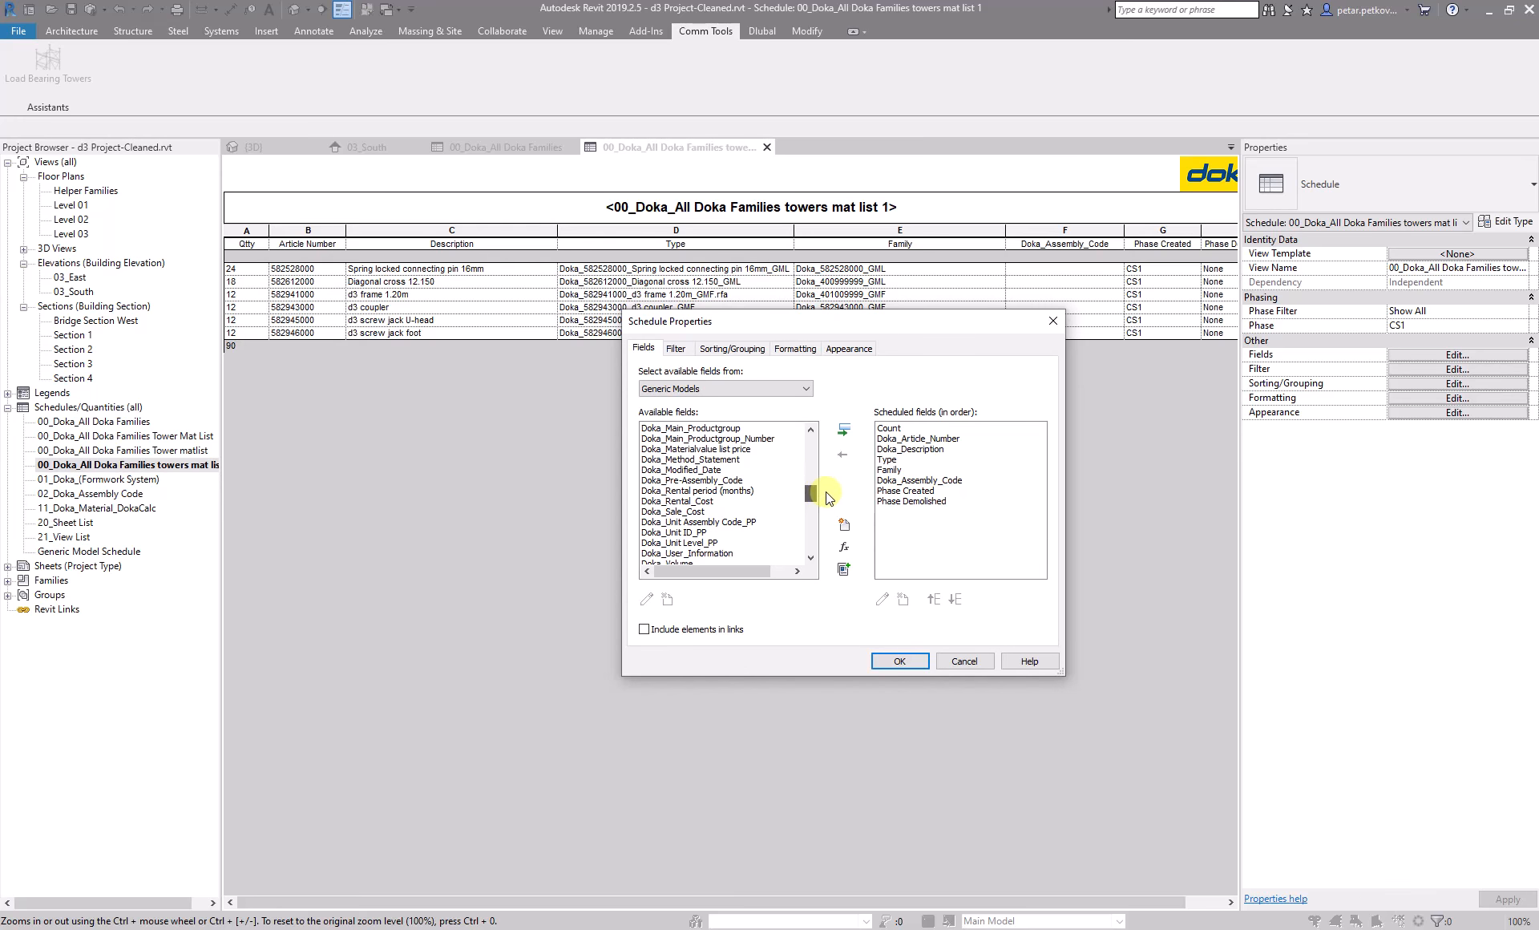
left_click(722, 522)
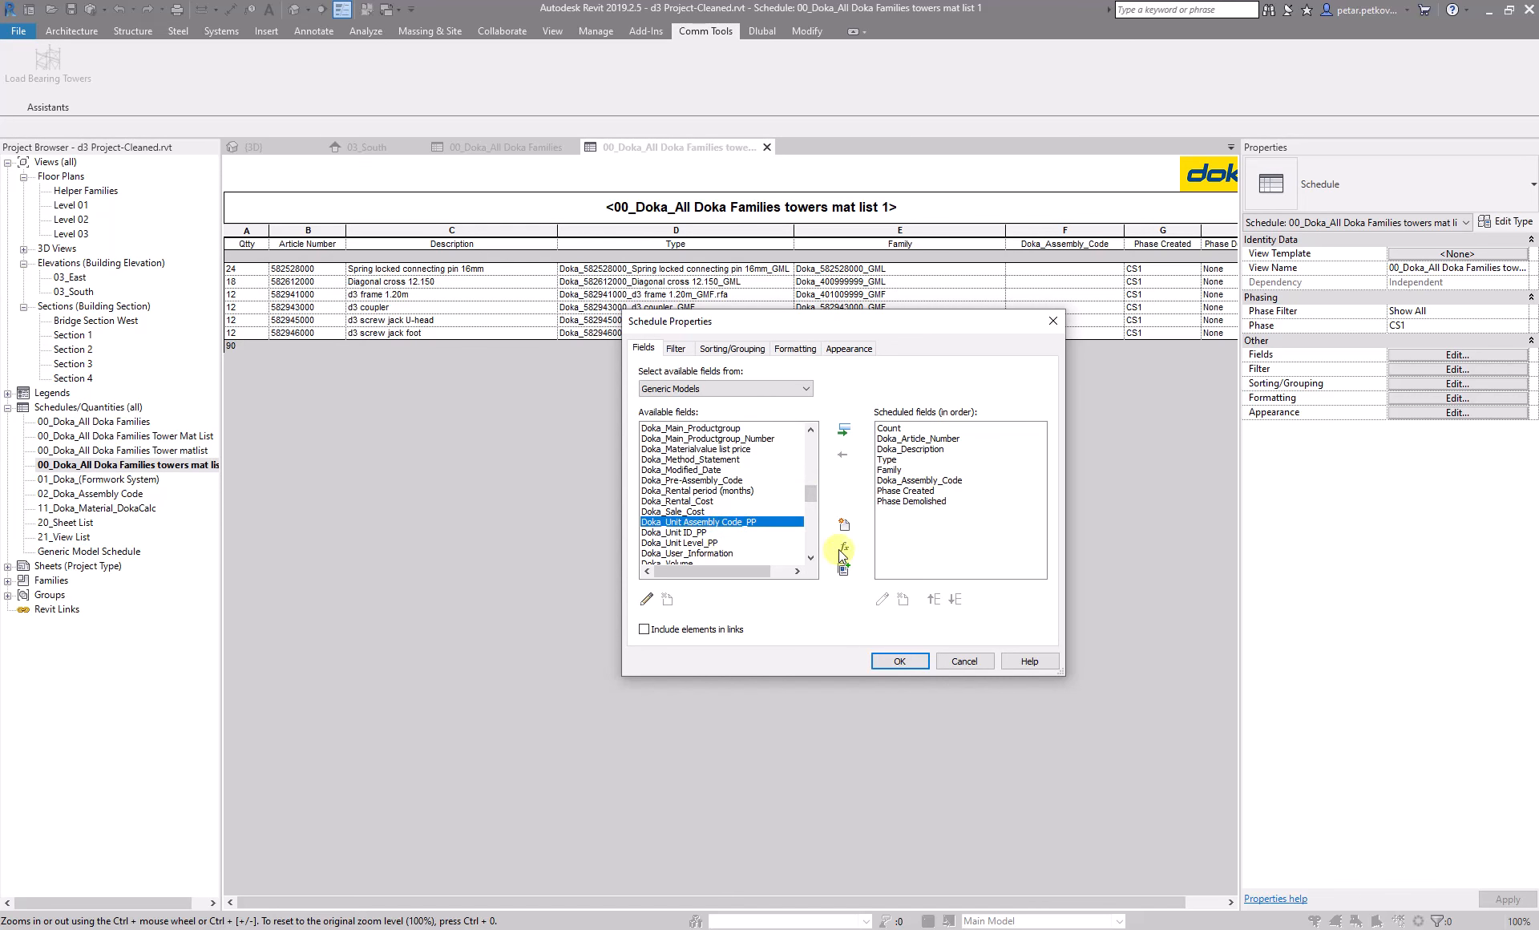
left_click(843, 430)
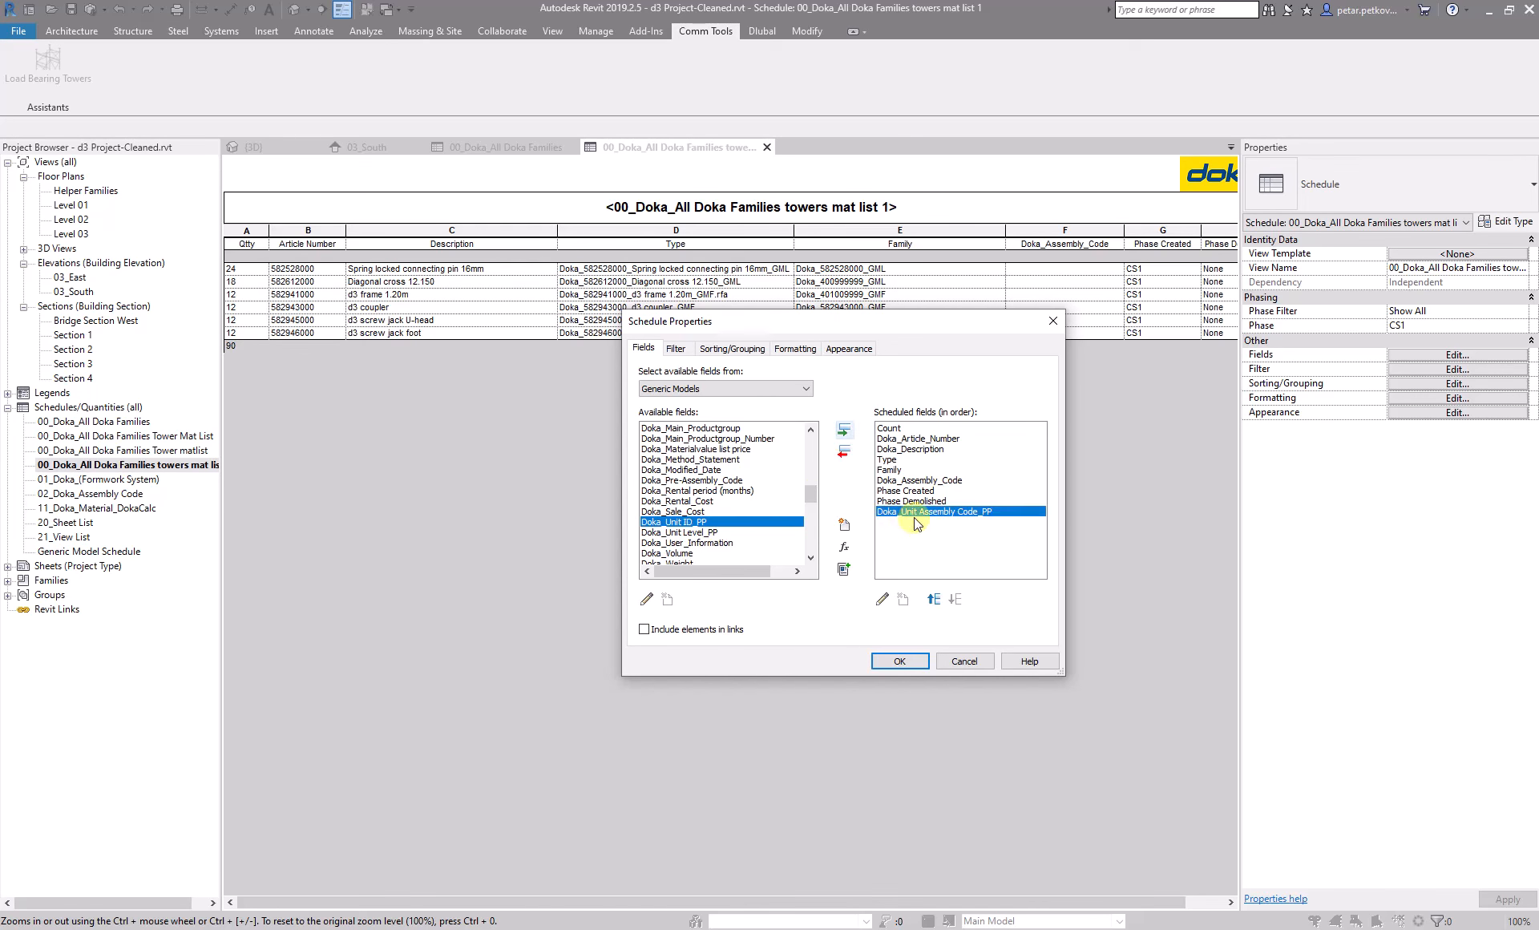
left_click(932, 599)
left_click(933, 598)
left_click(932, 599)
left_click(933, 599)
left_click(933, 599)
left_click(932, 599)
left_click(933, 599)
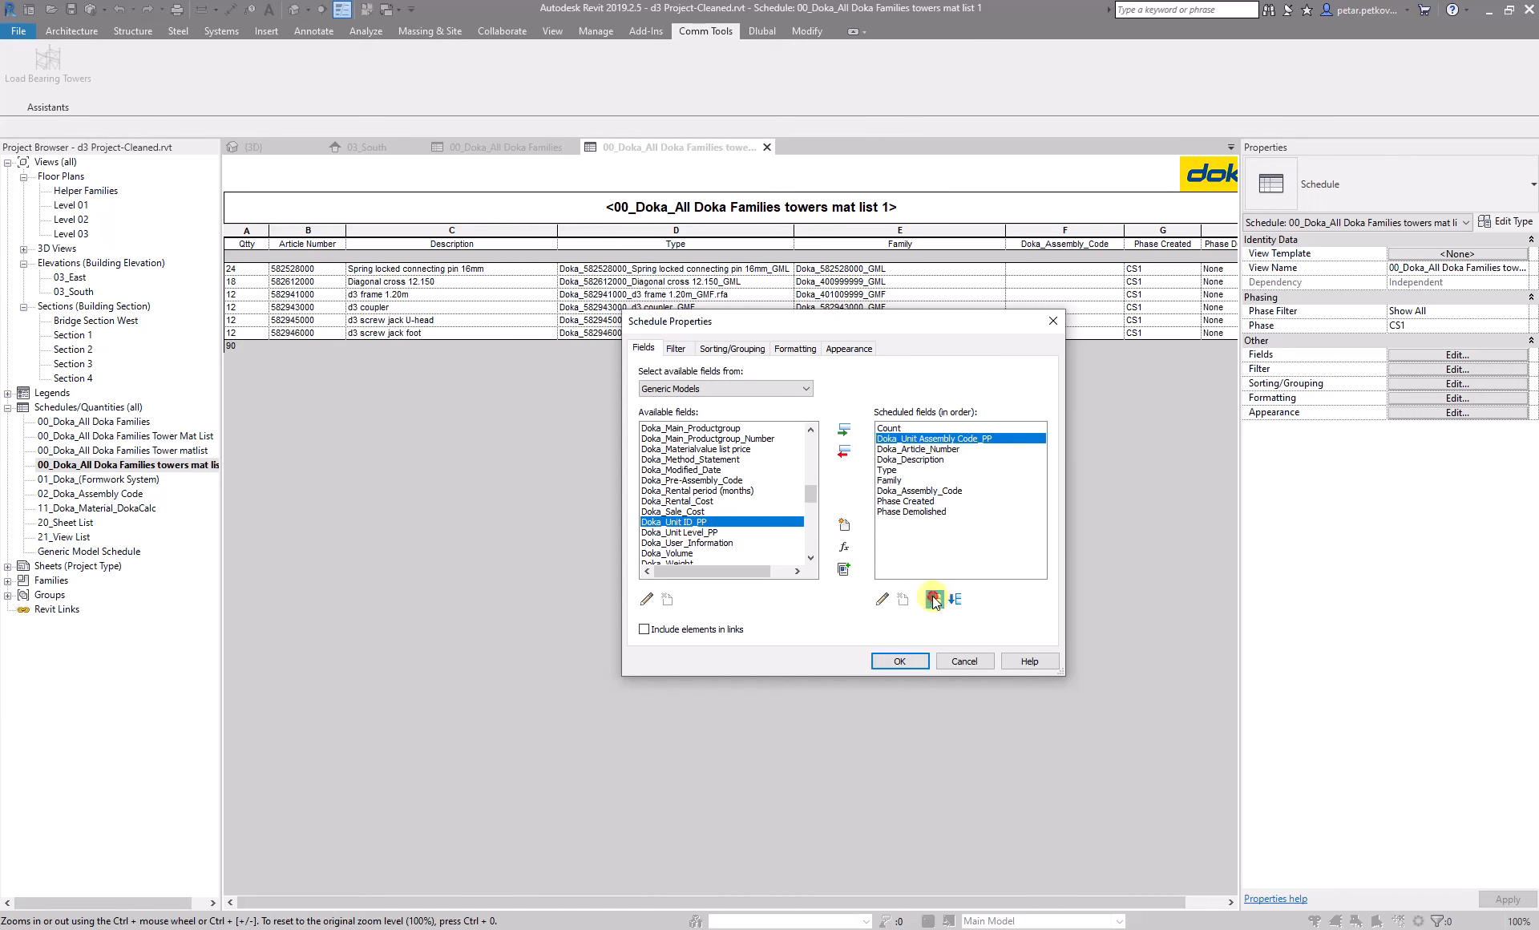
left_click(933, 599)
- Sort the schedule by Doka_Unit Assembly Code_PP with a header and blank line, then by Doka_Article_Number, and apply the settings
left_click(731, 348)
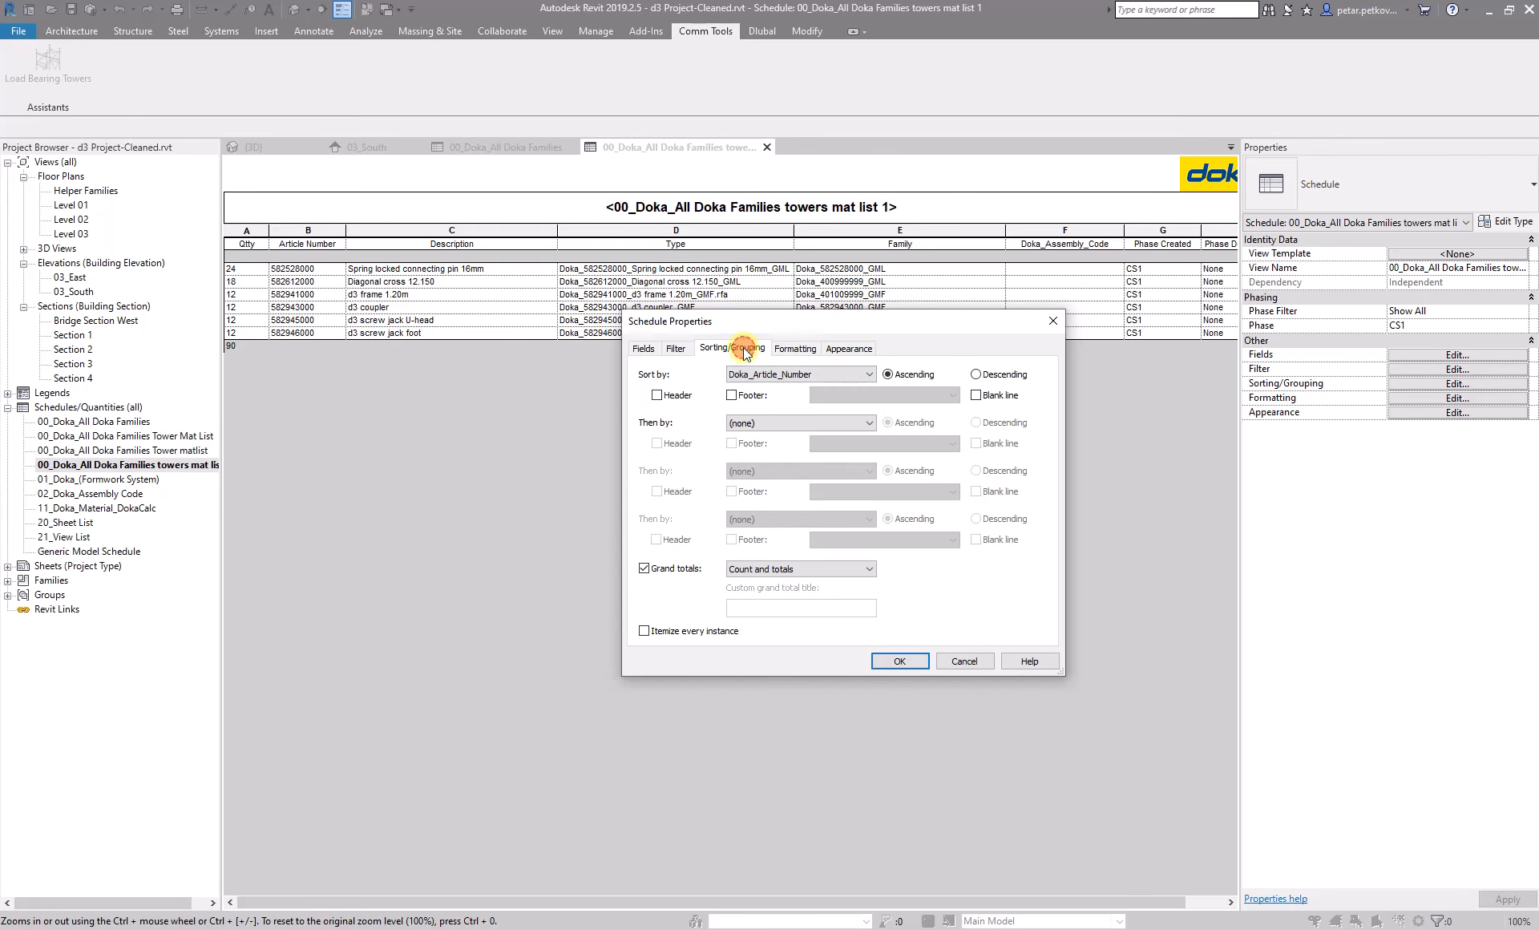
left_click(792, 380)
left_click(793, 390)
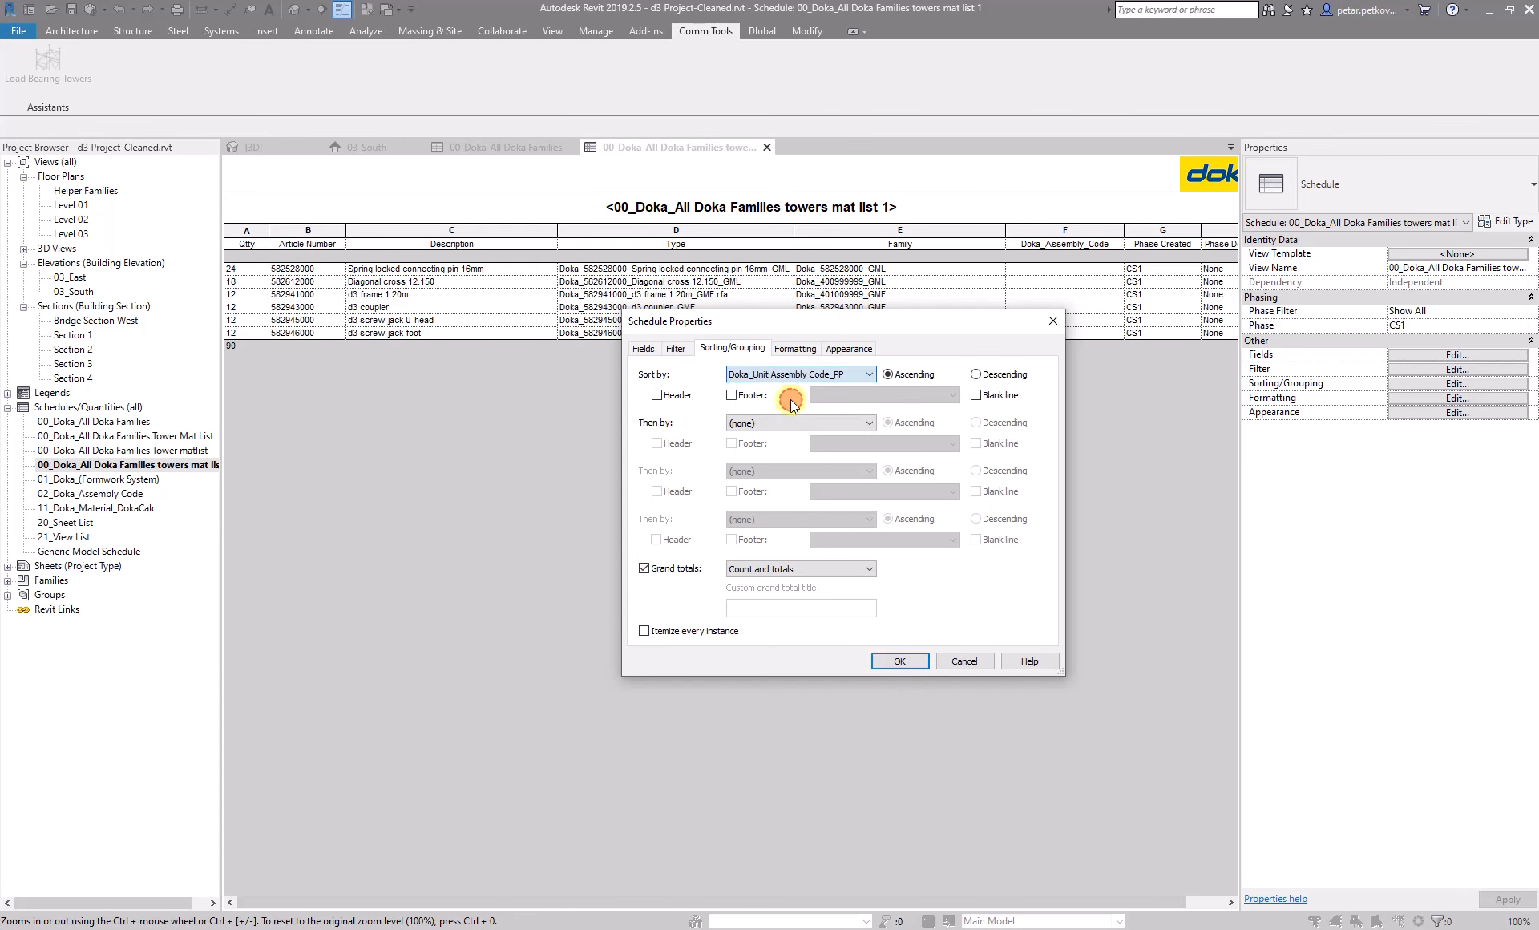
left_click(657, 395)
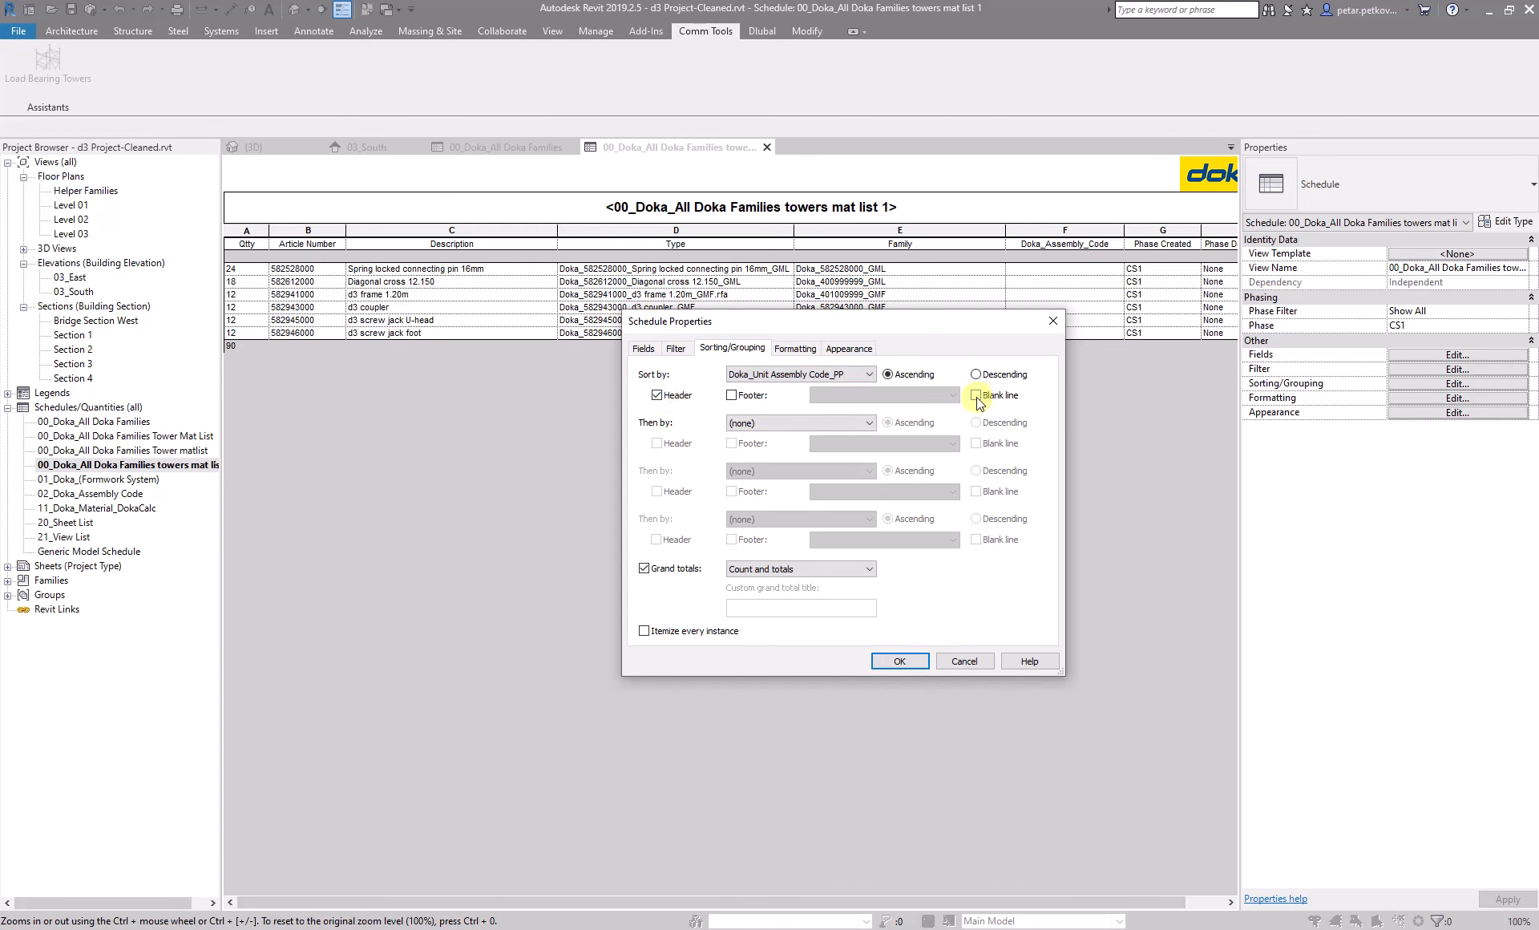
left_click(756, 425)
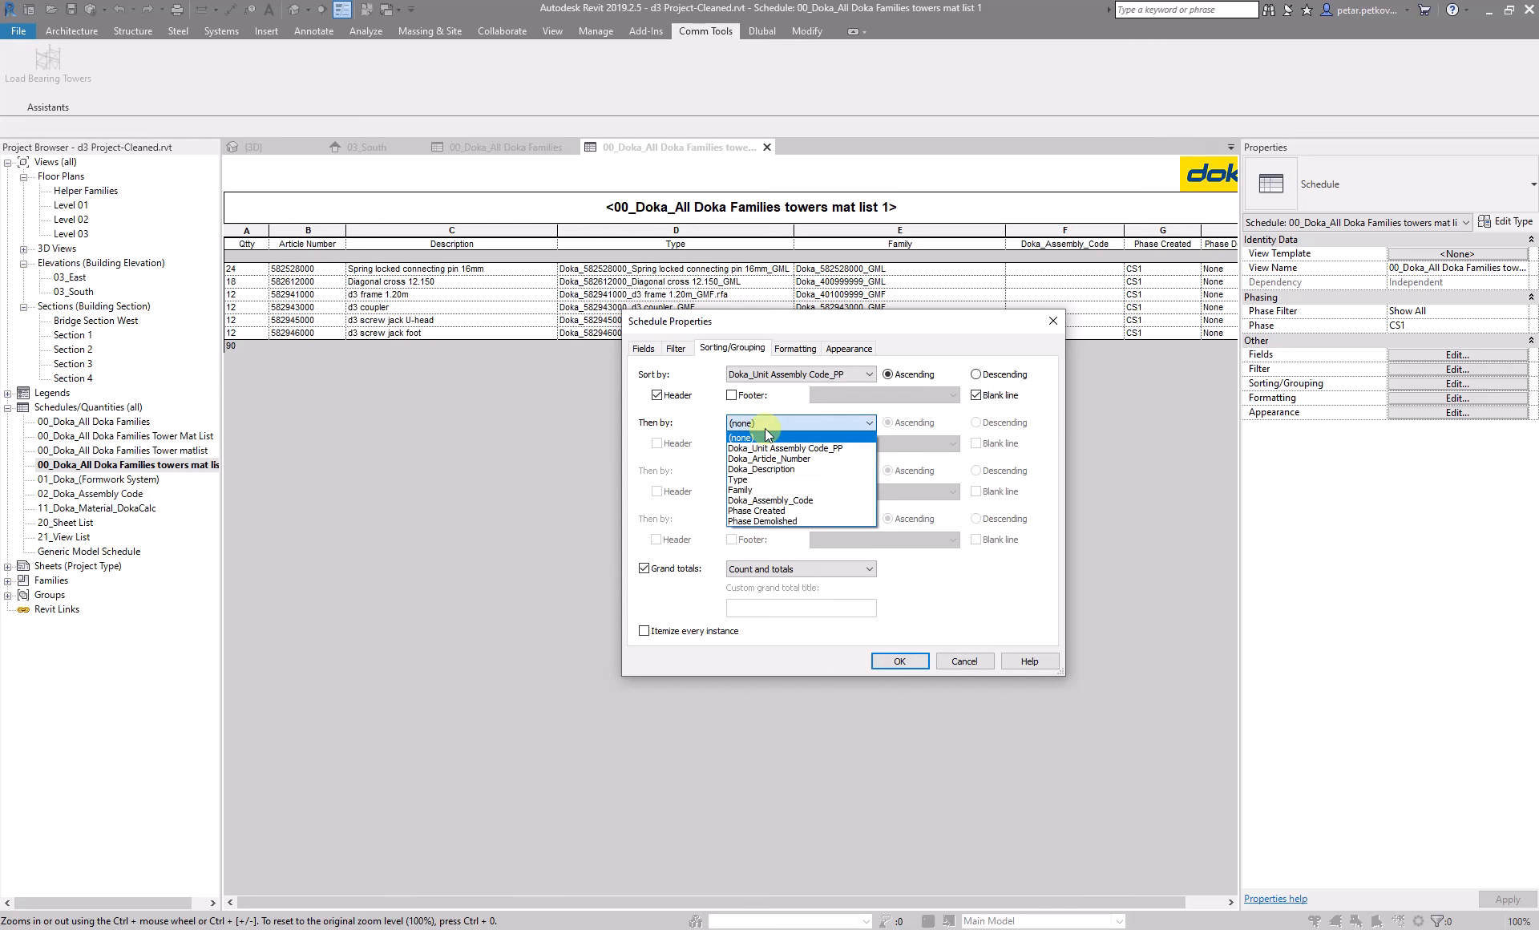
left_click(840, 458)
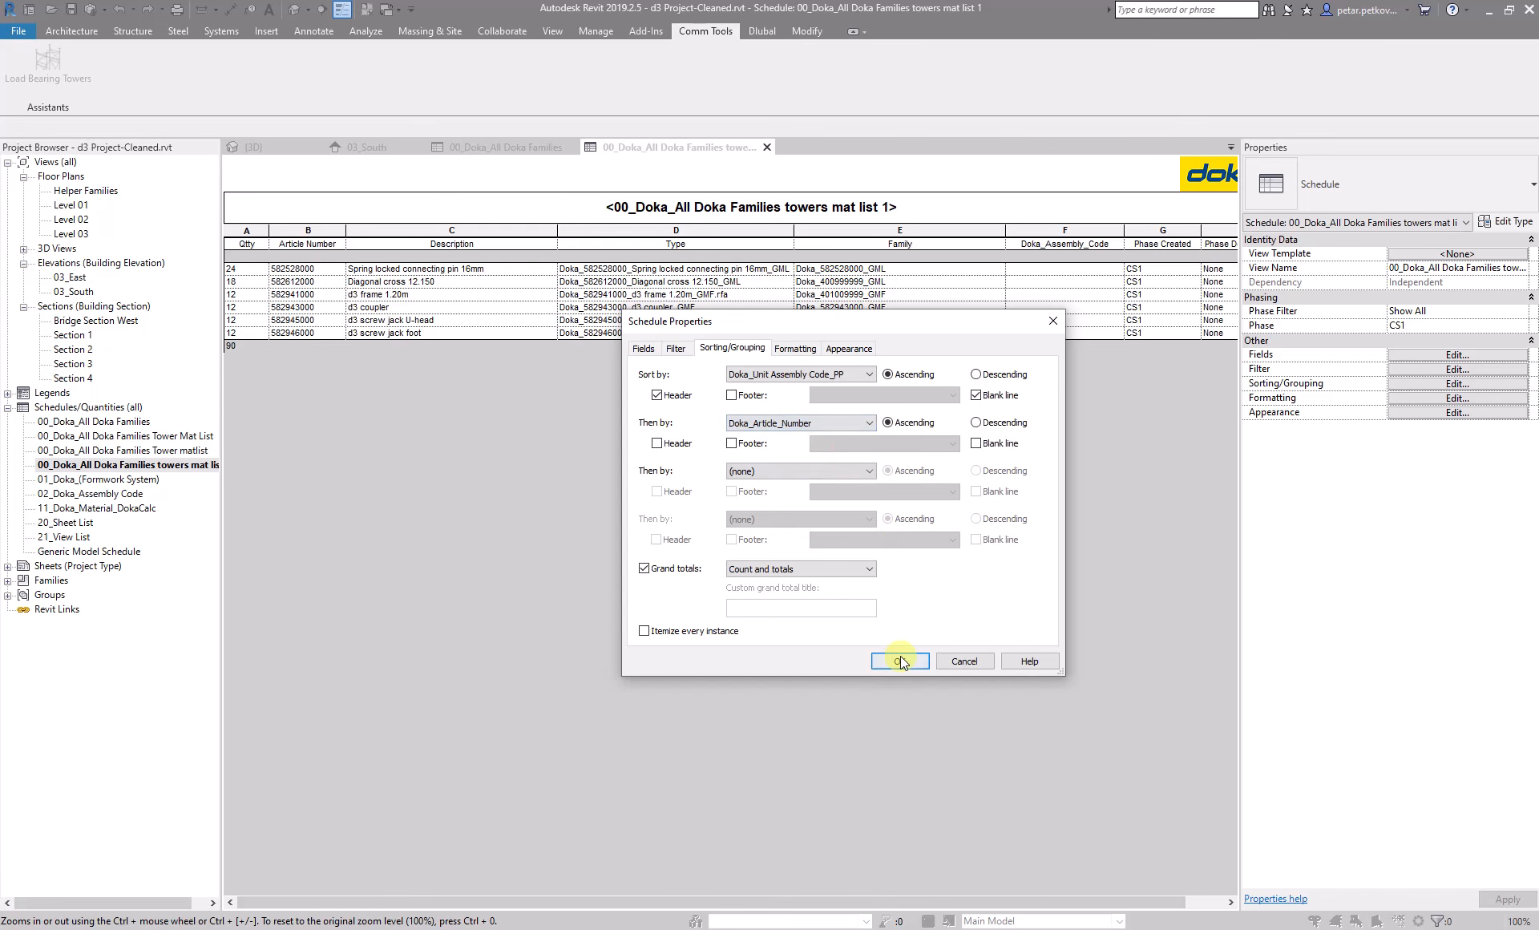
left_click(899, 659)
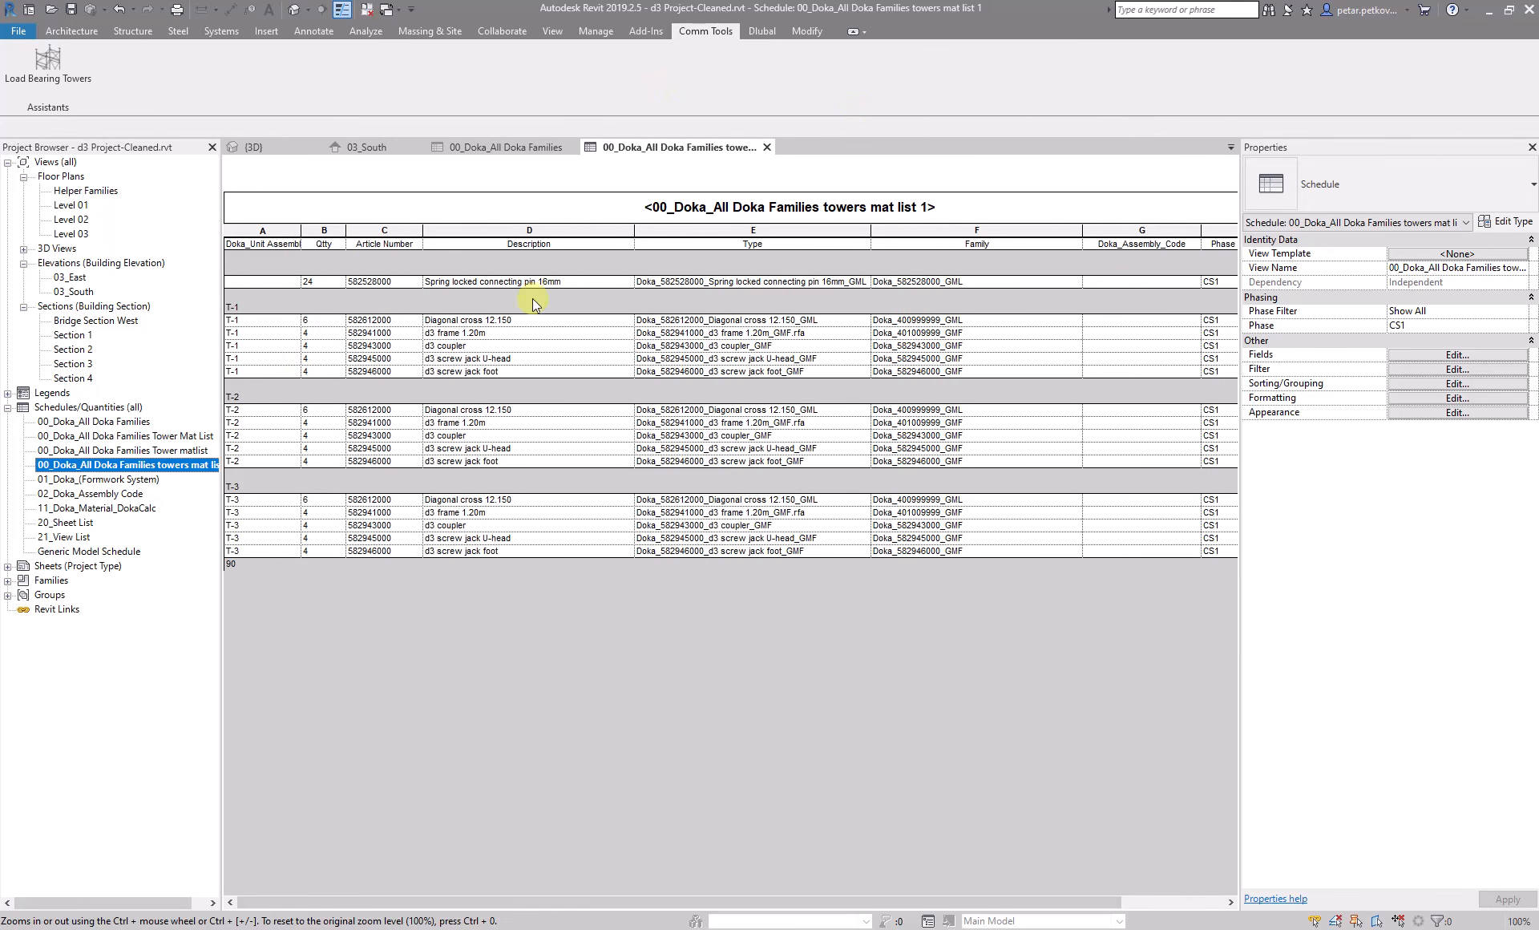